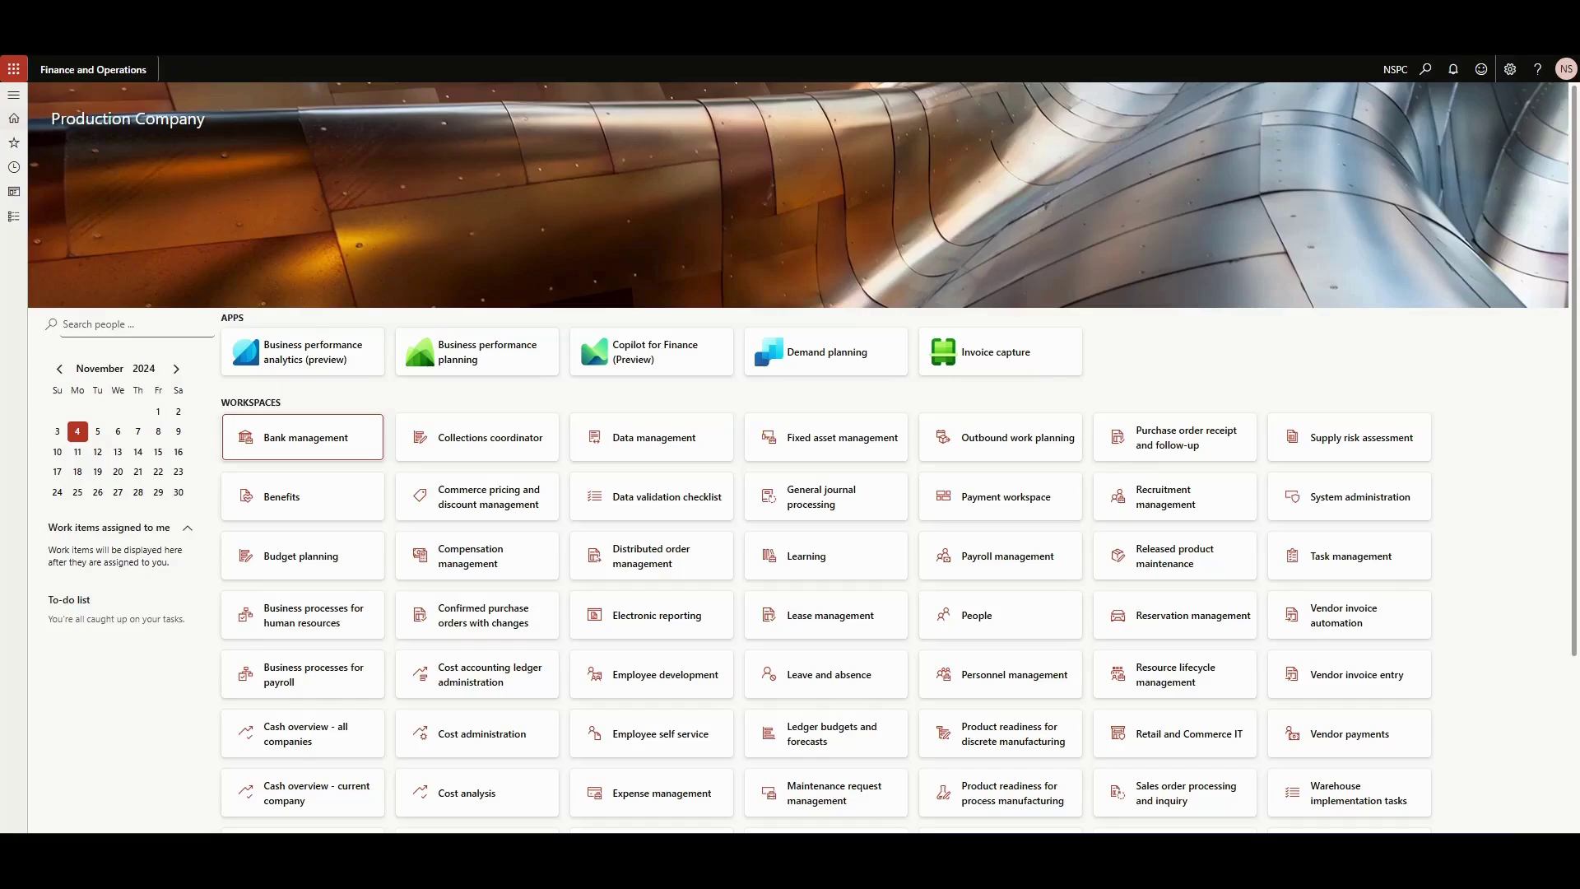
- Open the All customers list of Accounts receivable in the Production Company (NSPC)
left_click(13, 219)
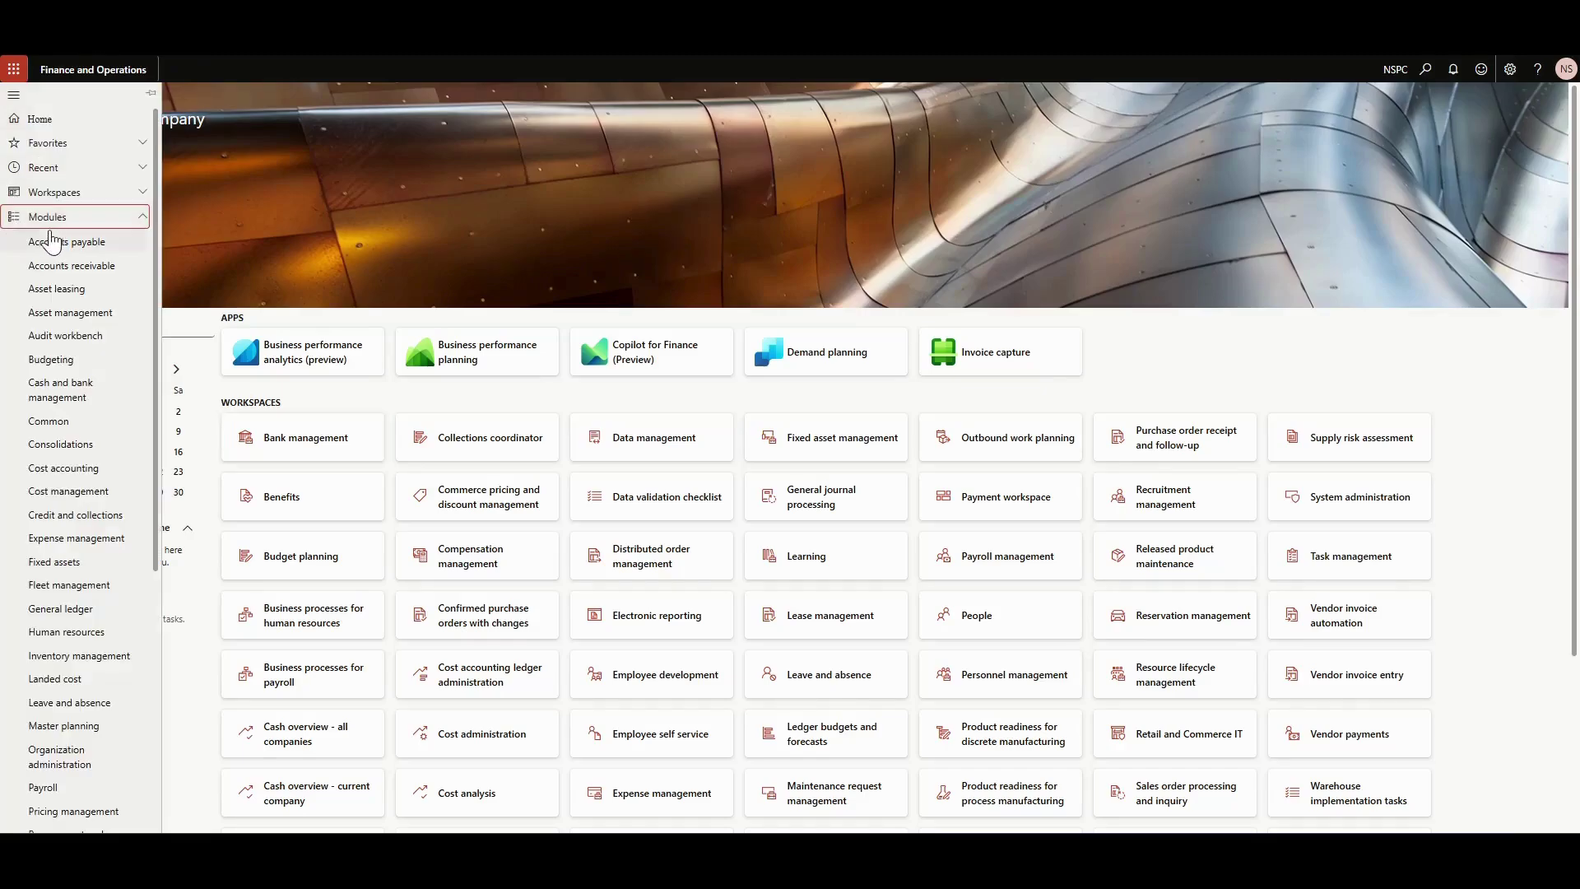
left_click(70, 266)
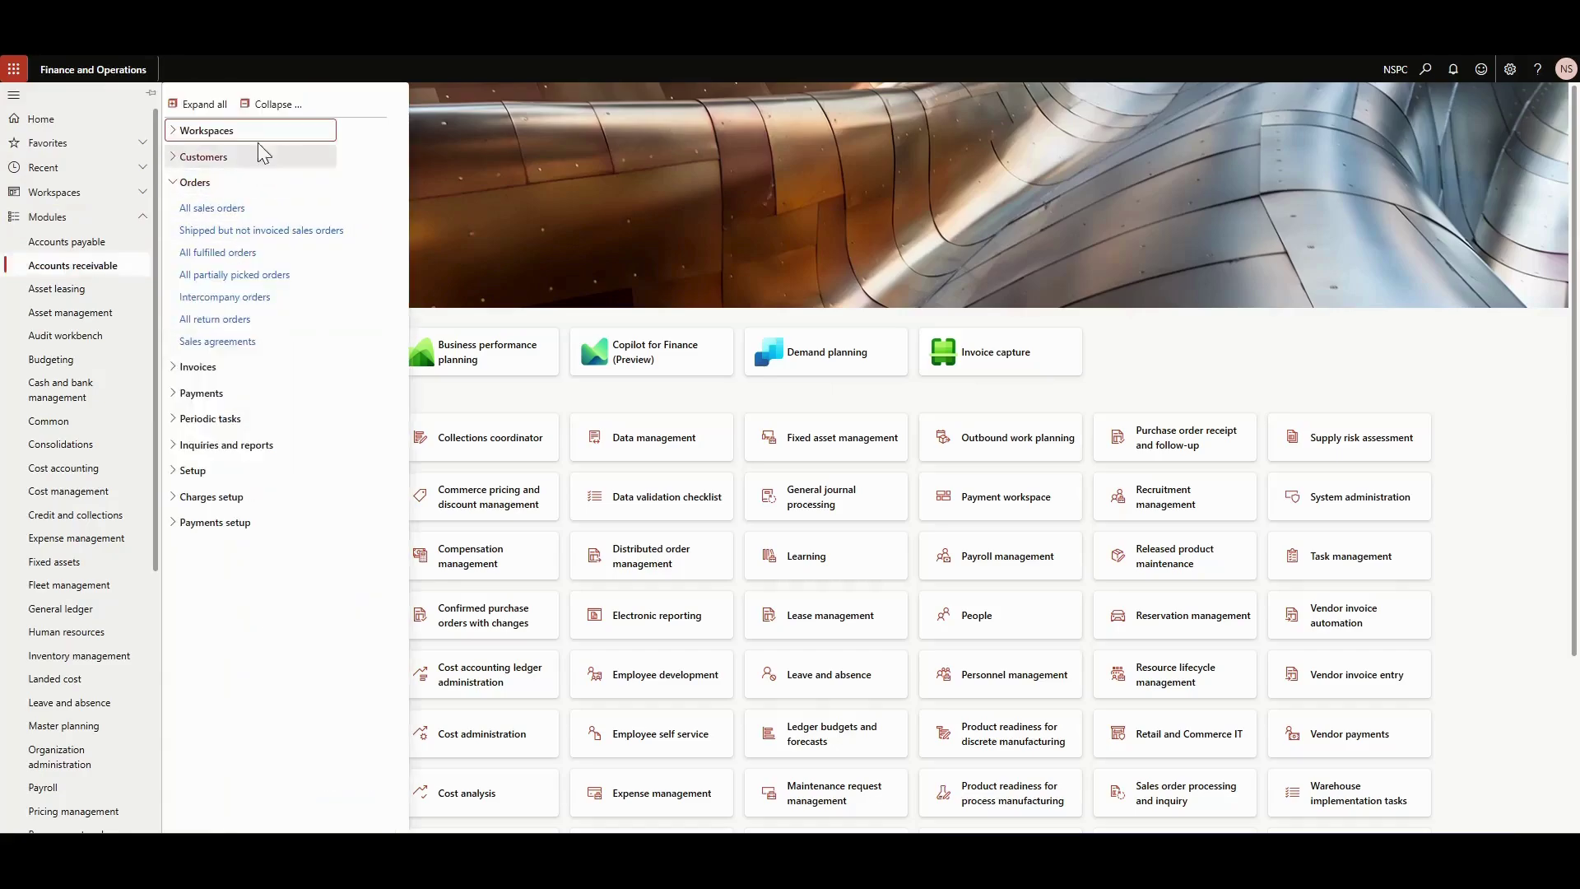
left_click(202, 183)
left_click(206, 157)
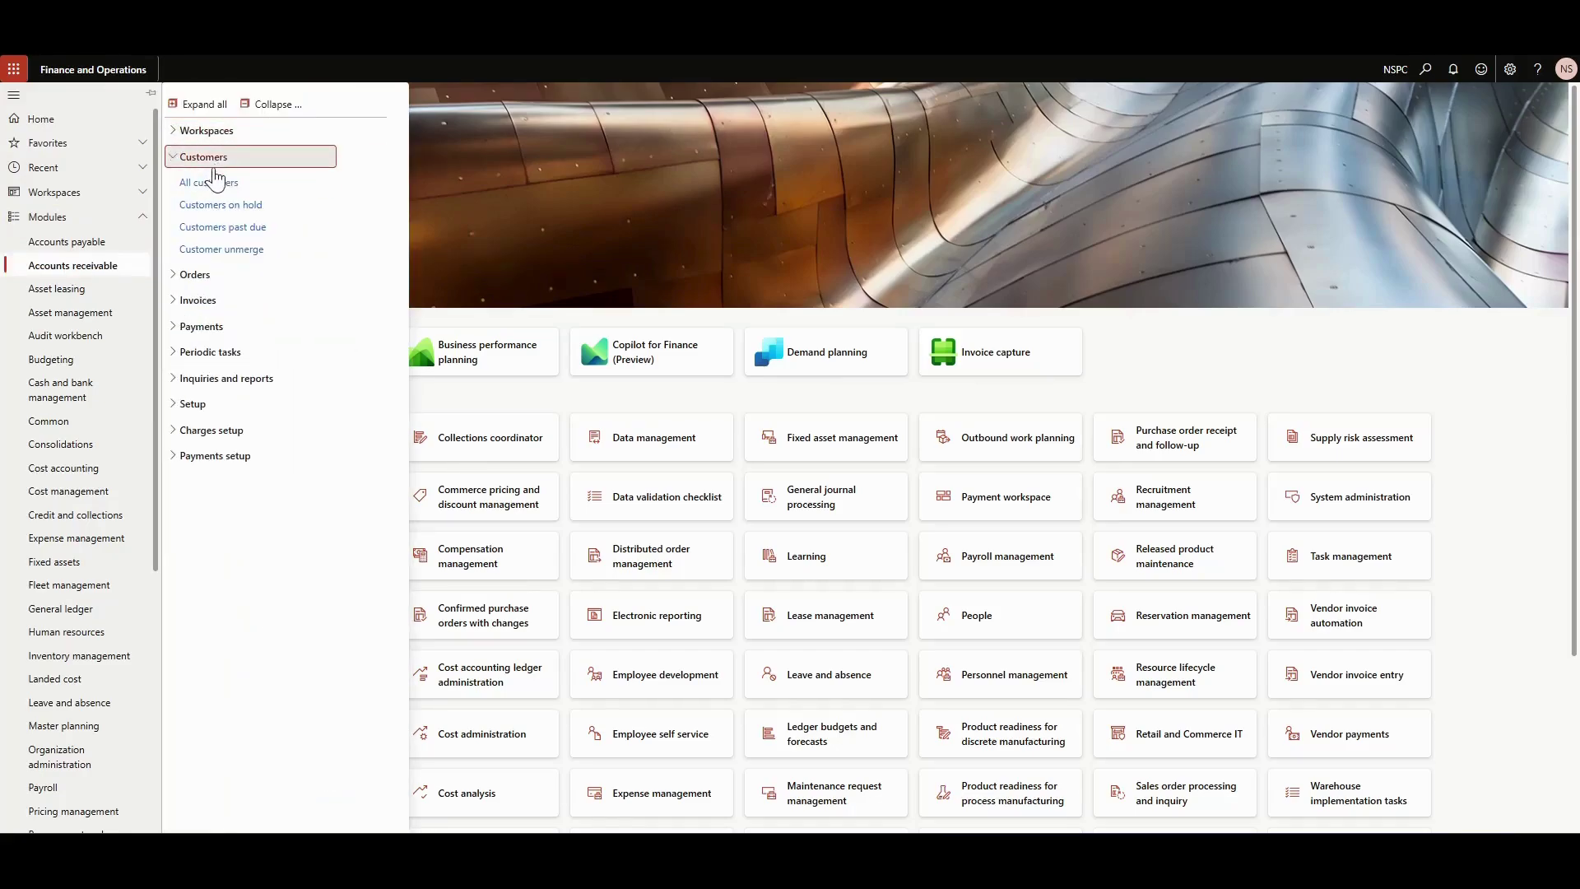
left_click(212, 186)
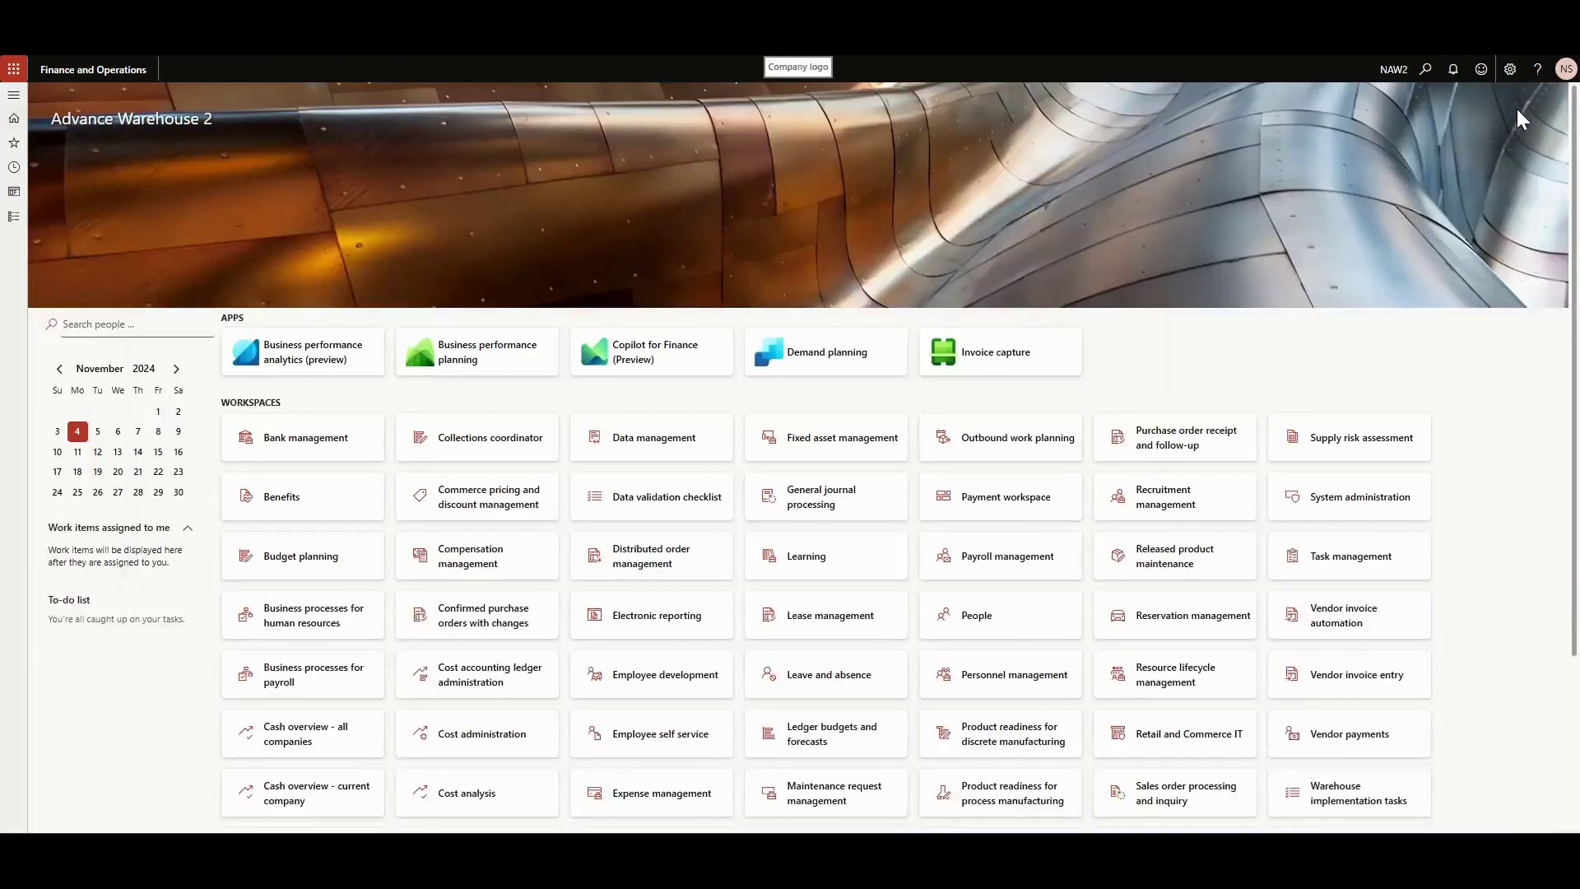
- Open the All vendors list of Accounts payable in company NAW2 and select the vendor NSPC
left_click(14, 217)
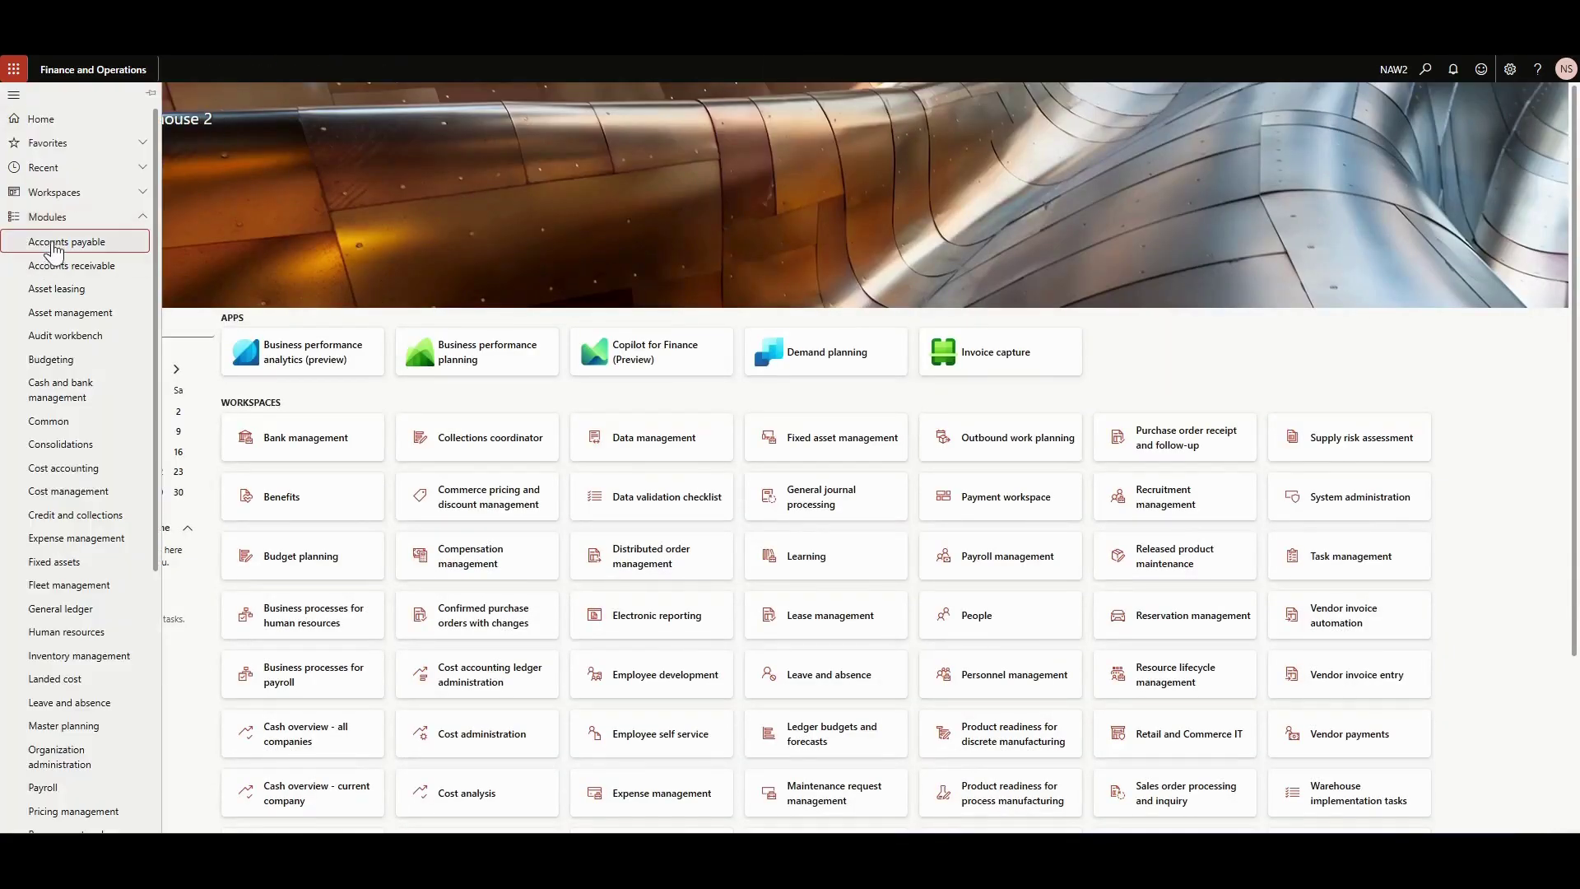
left_click(68, 242)
left_click(274, 103)
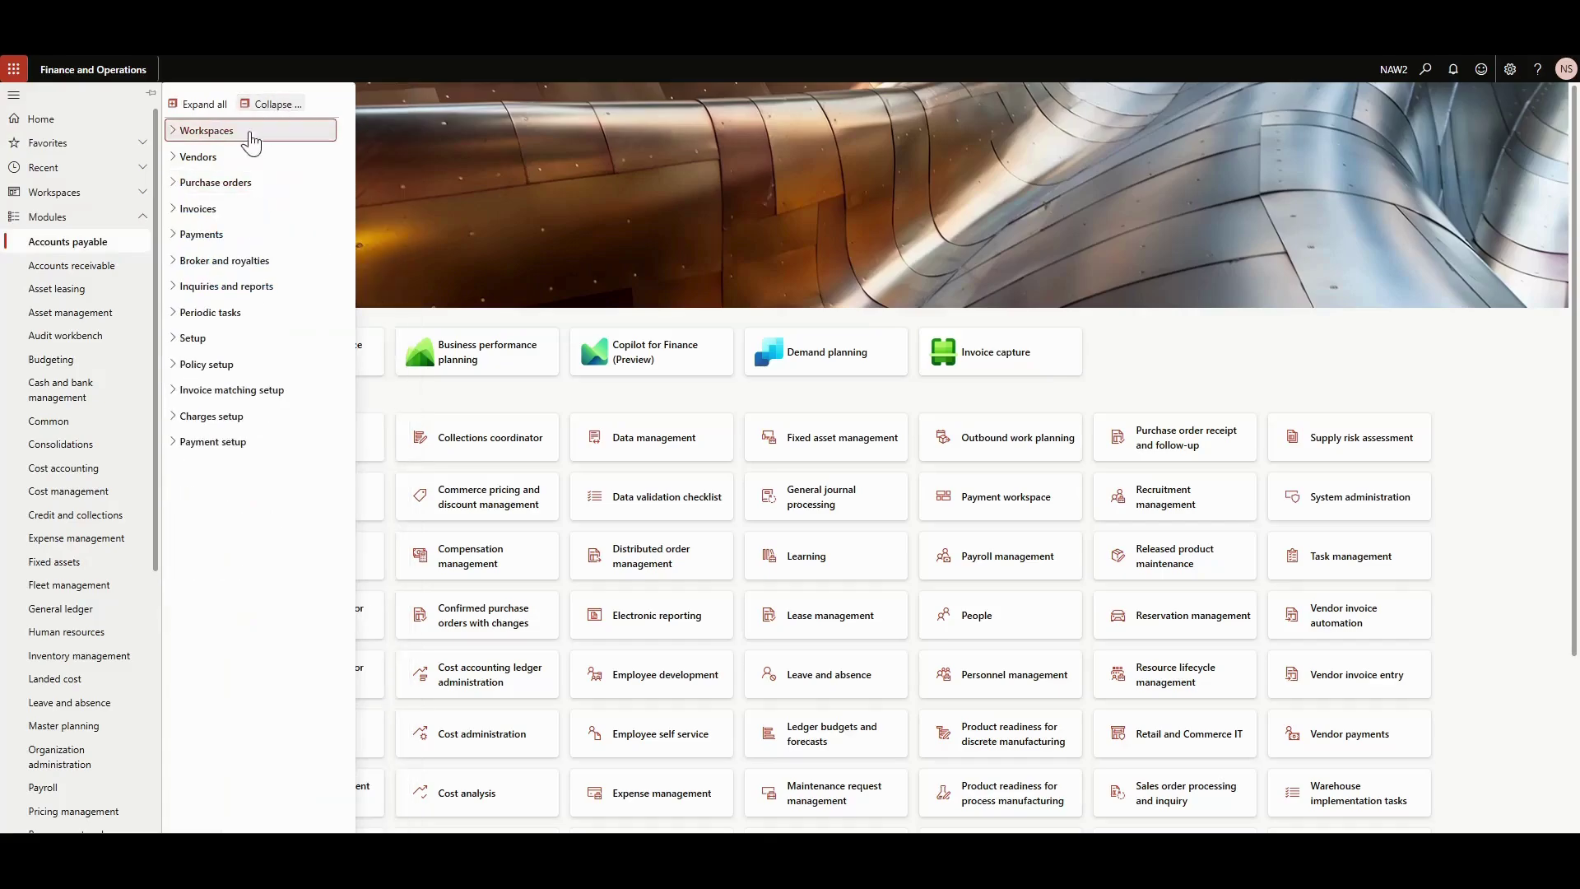
left_click(236, 158)
left_click(230, 191)
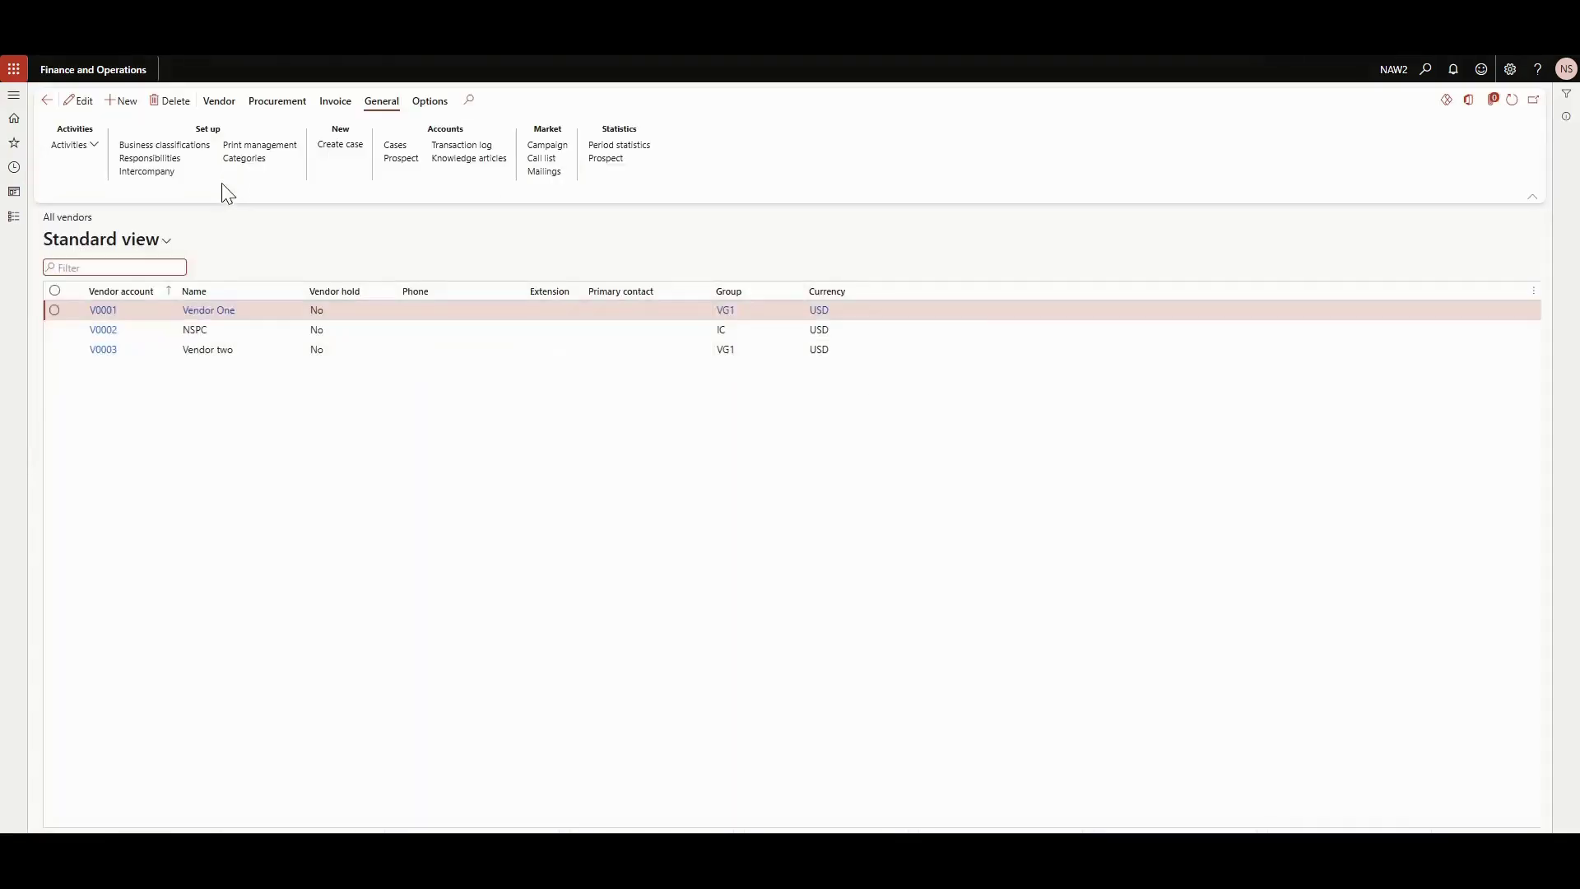
left_click(53, 331)
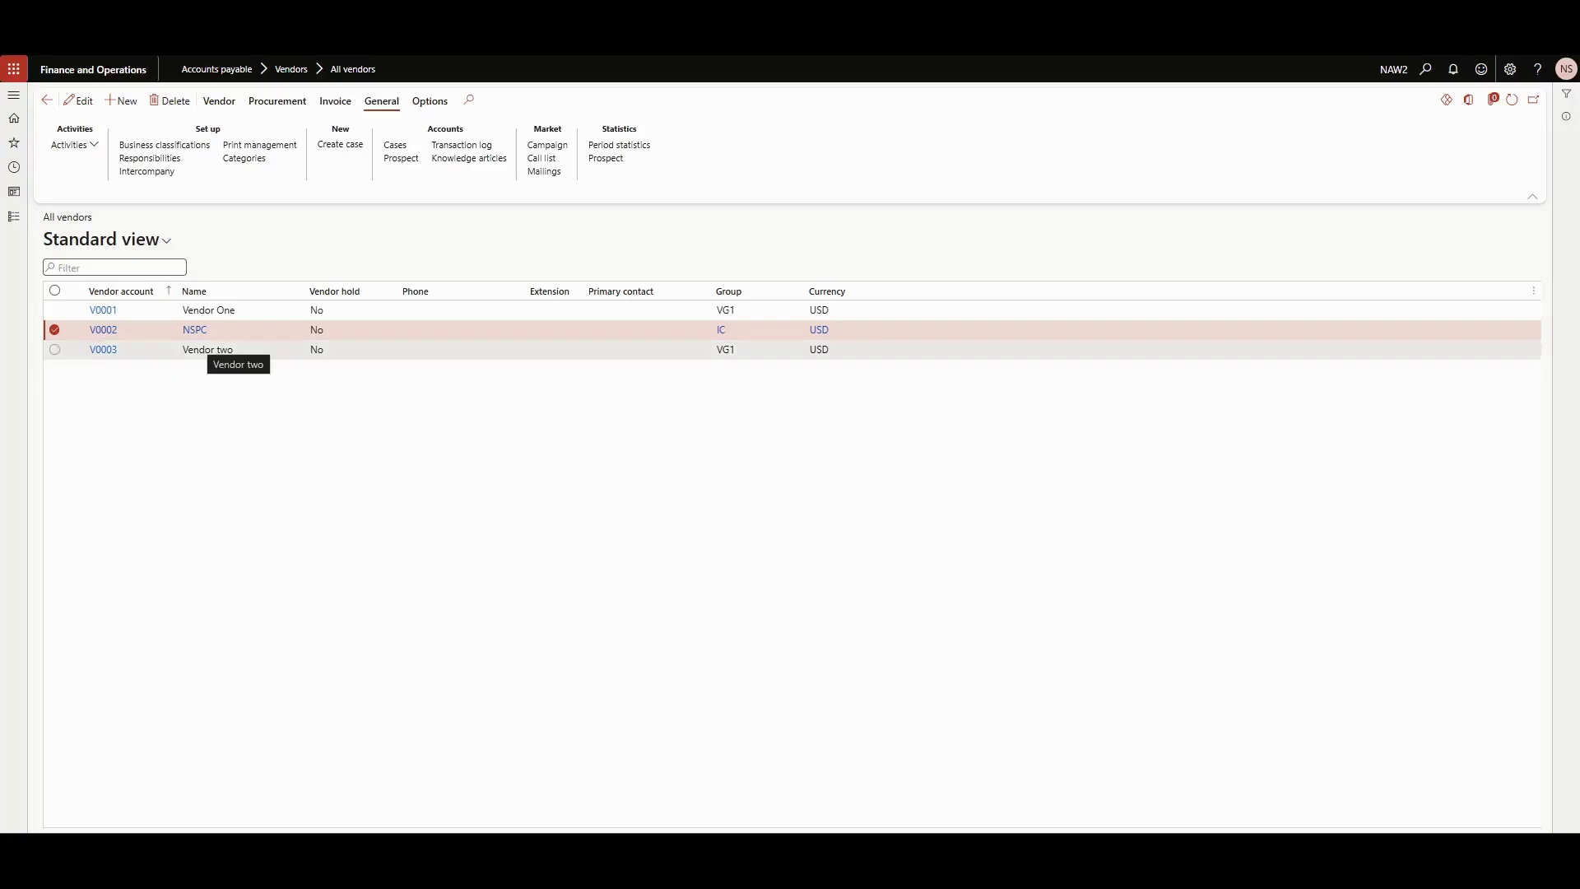
left_click(195, 330)
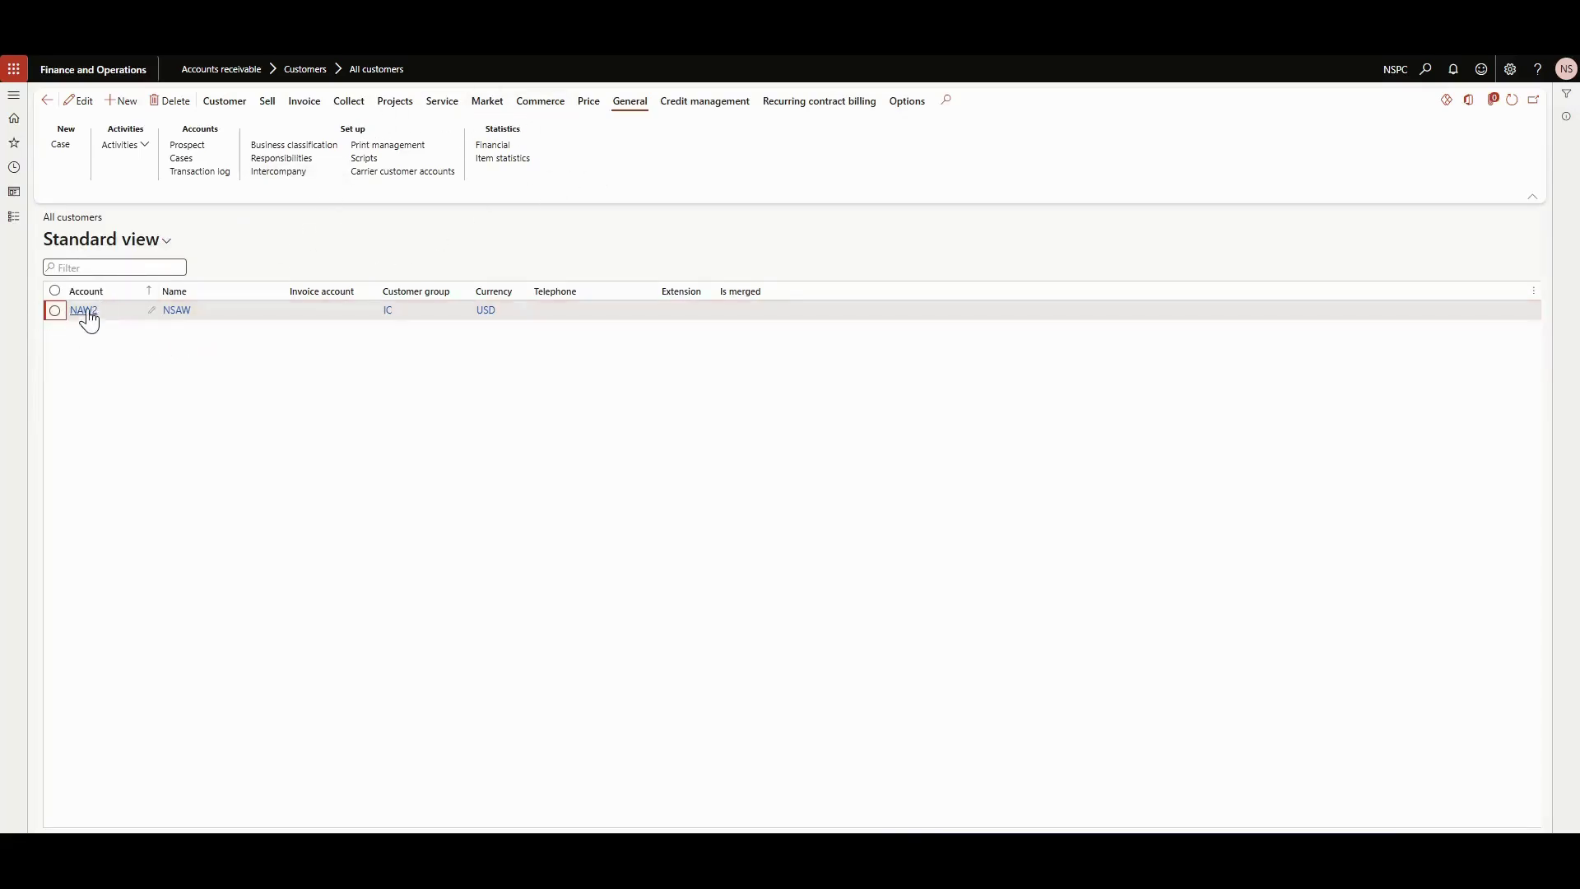
- Switch to company NSPC and examine the intercompany trading relationship of customer NSAW
left_click(169, 317)
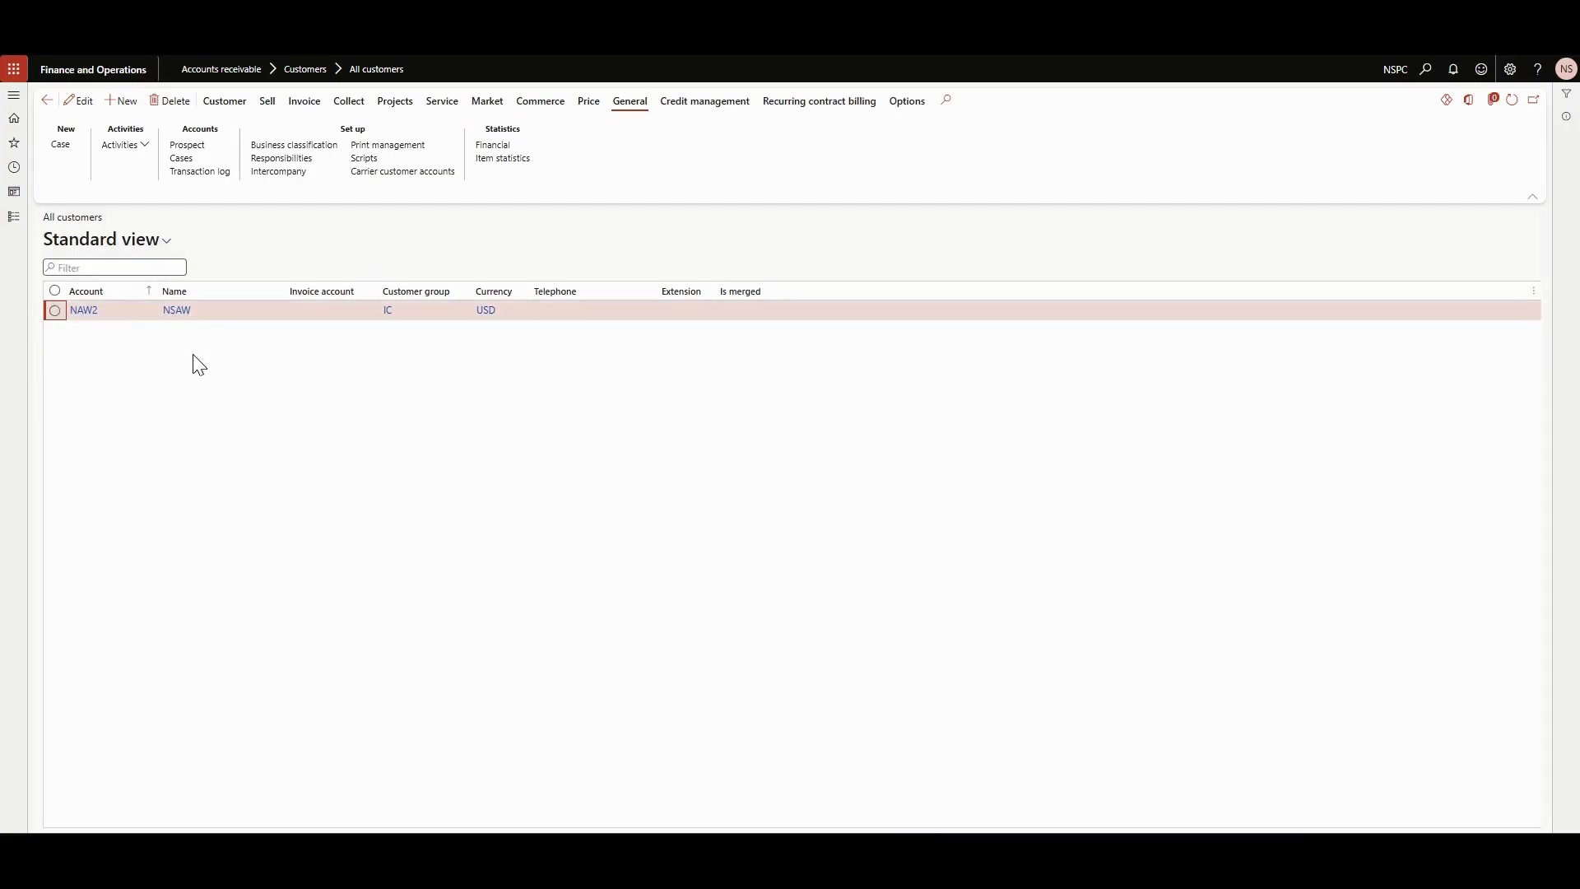
left_click(282, 174)
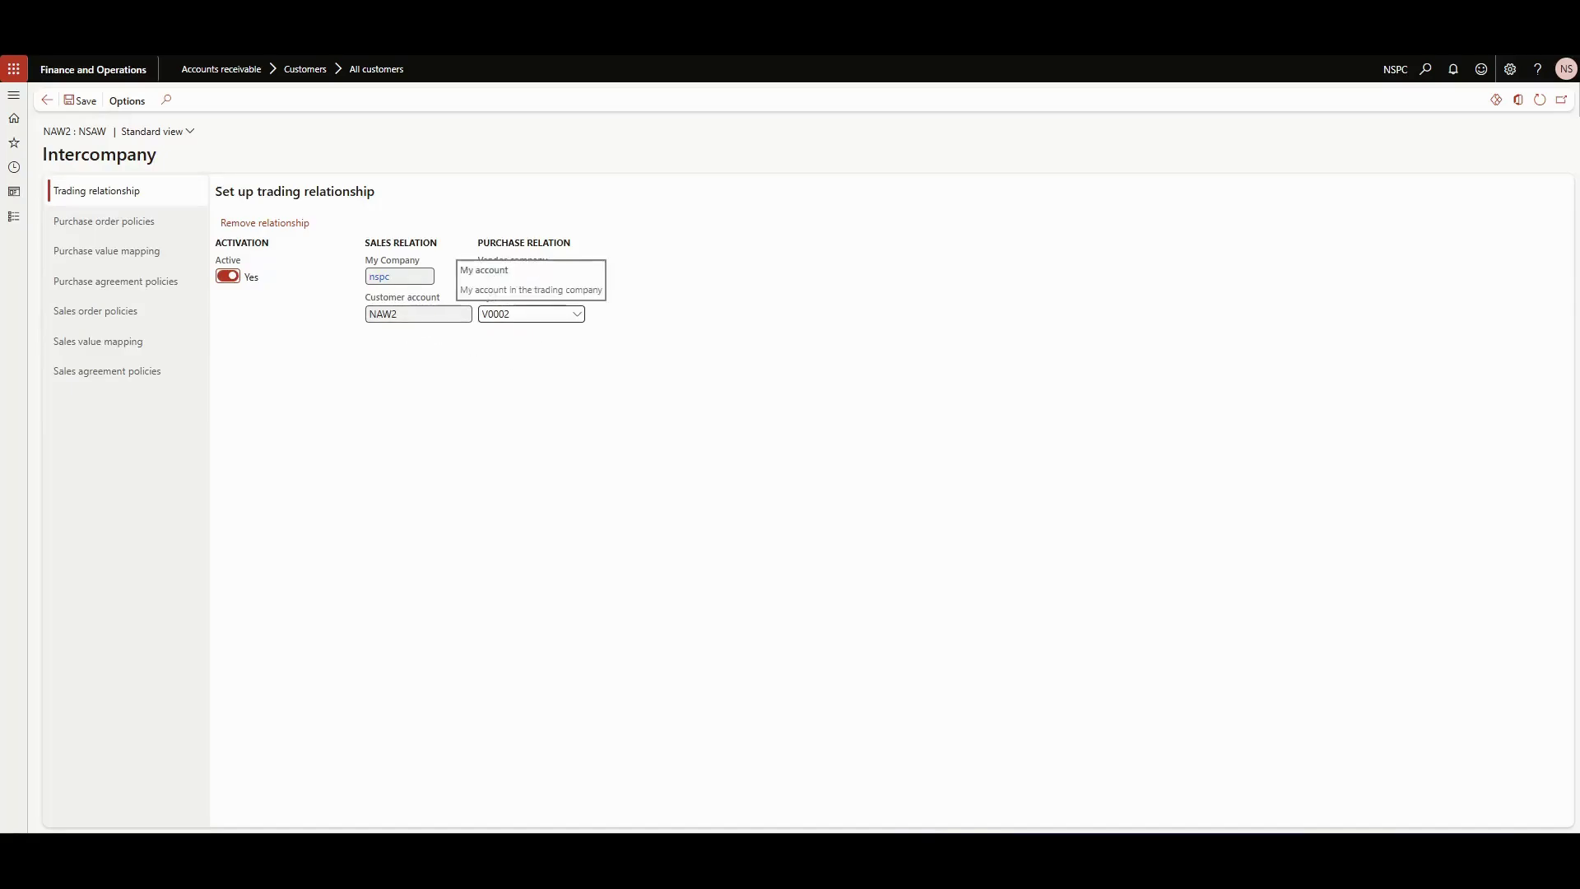
right_click(575, 325)
left_click(526, 276)
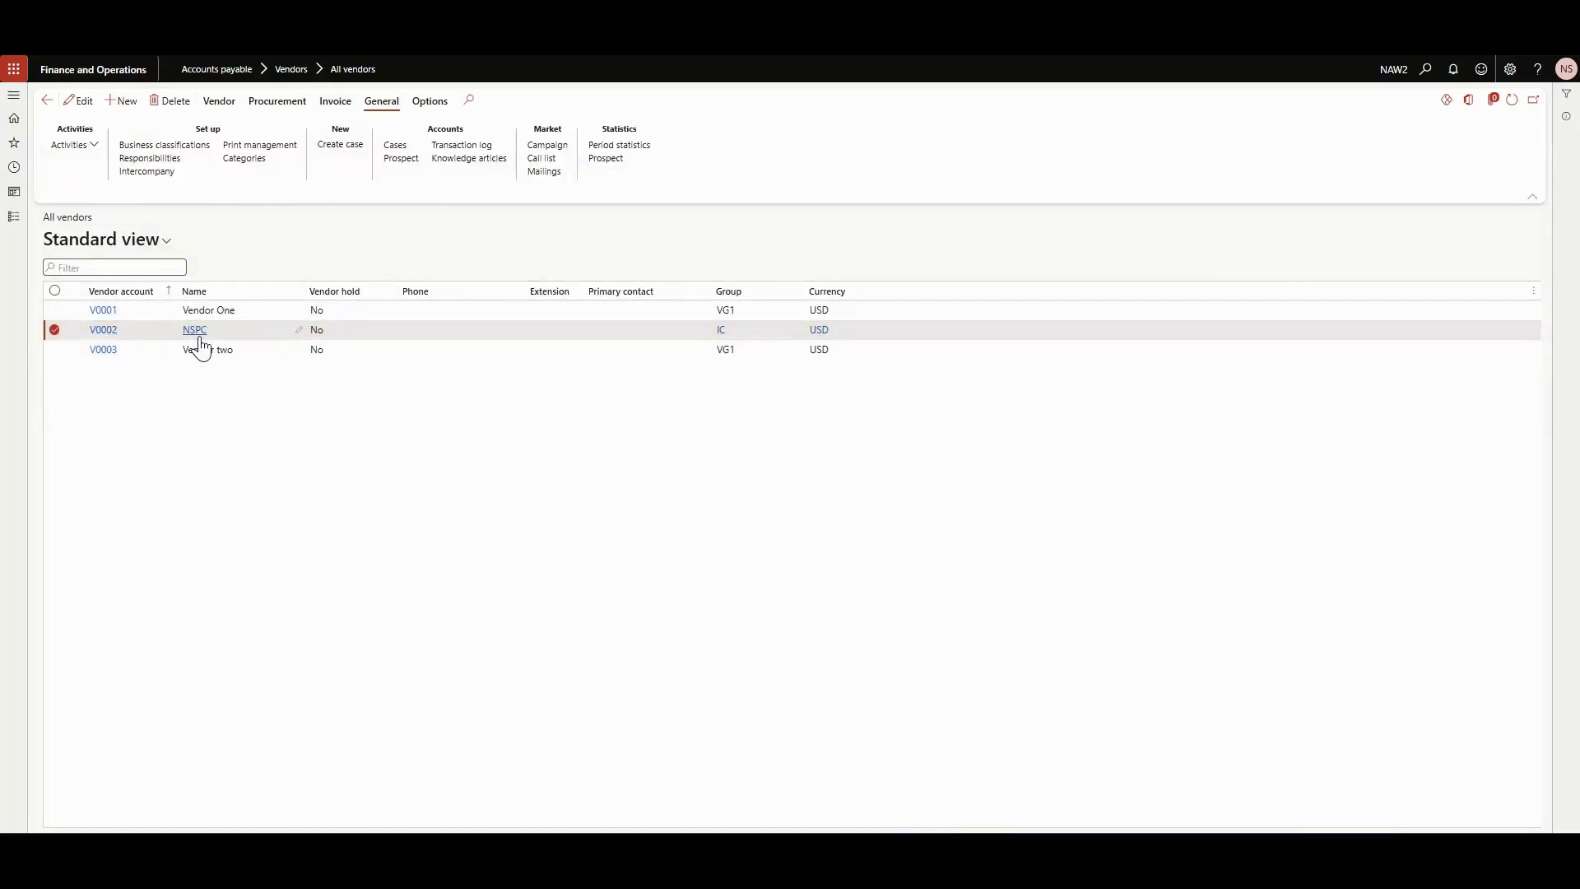
key("Escape")
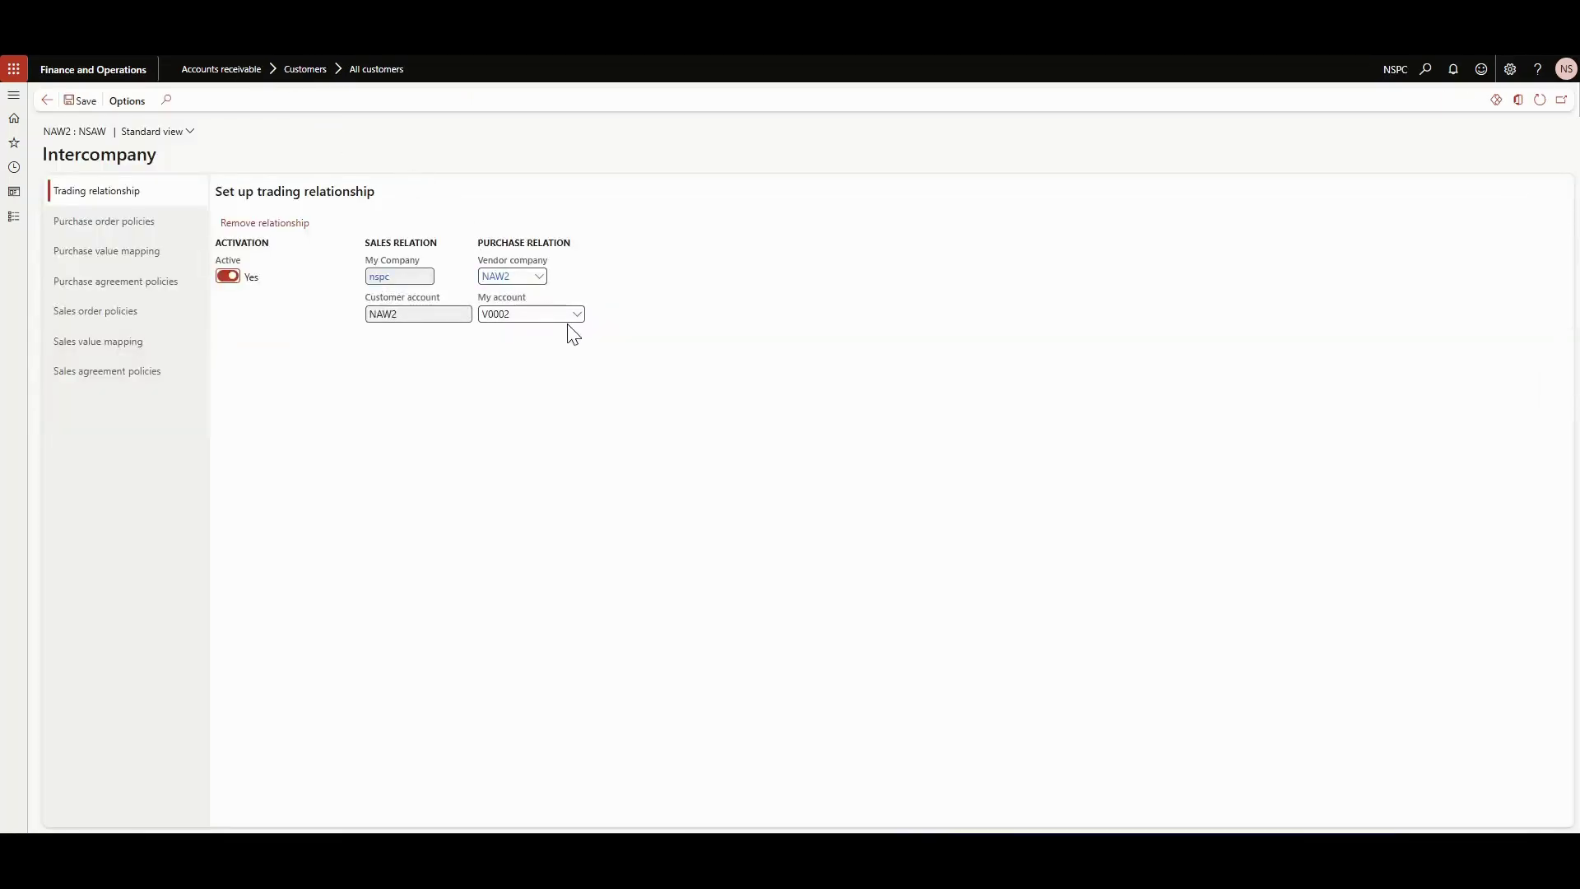
- Return to company NAW2, open the intercompany setup of vendor NSPC and view its purchase order policies
key("Escape")
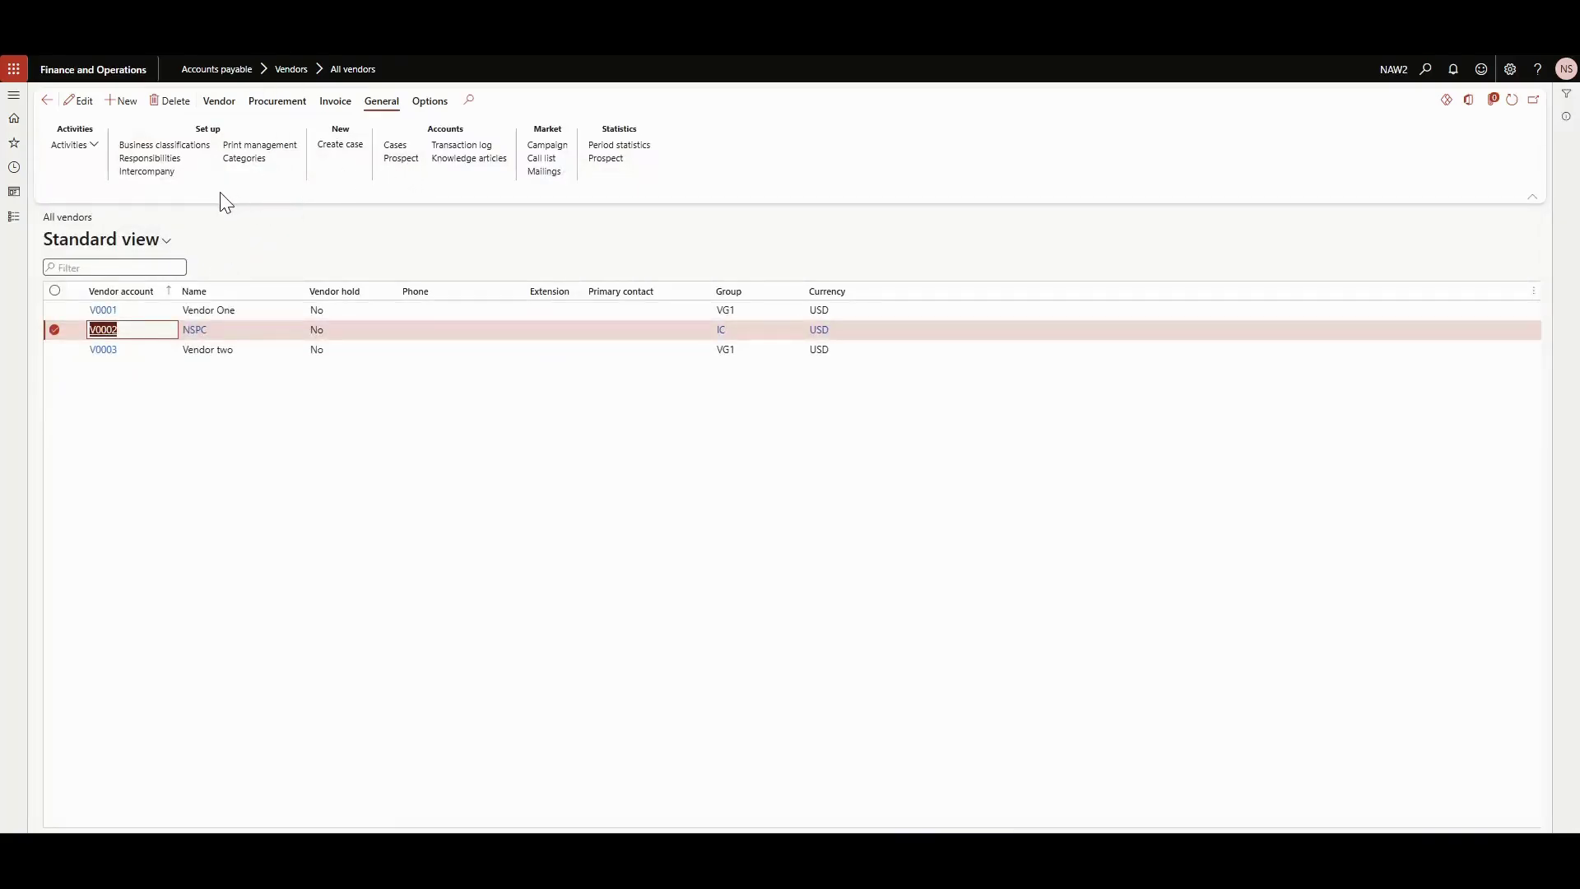
left_click(174, 177)
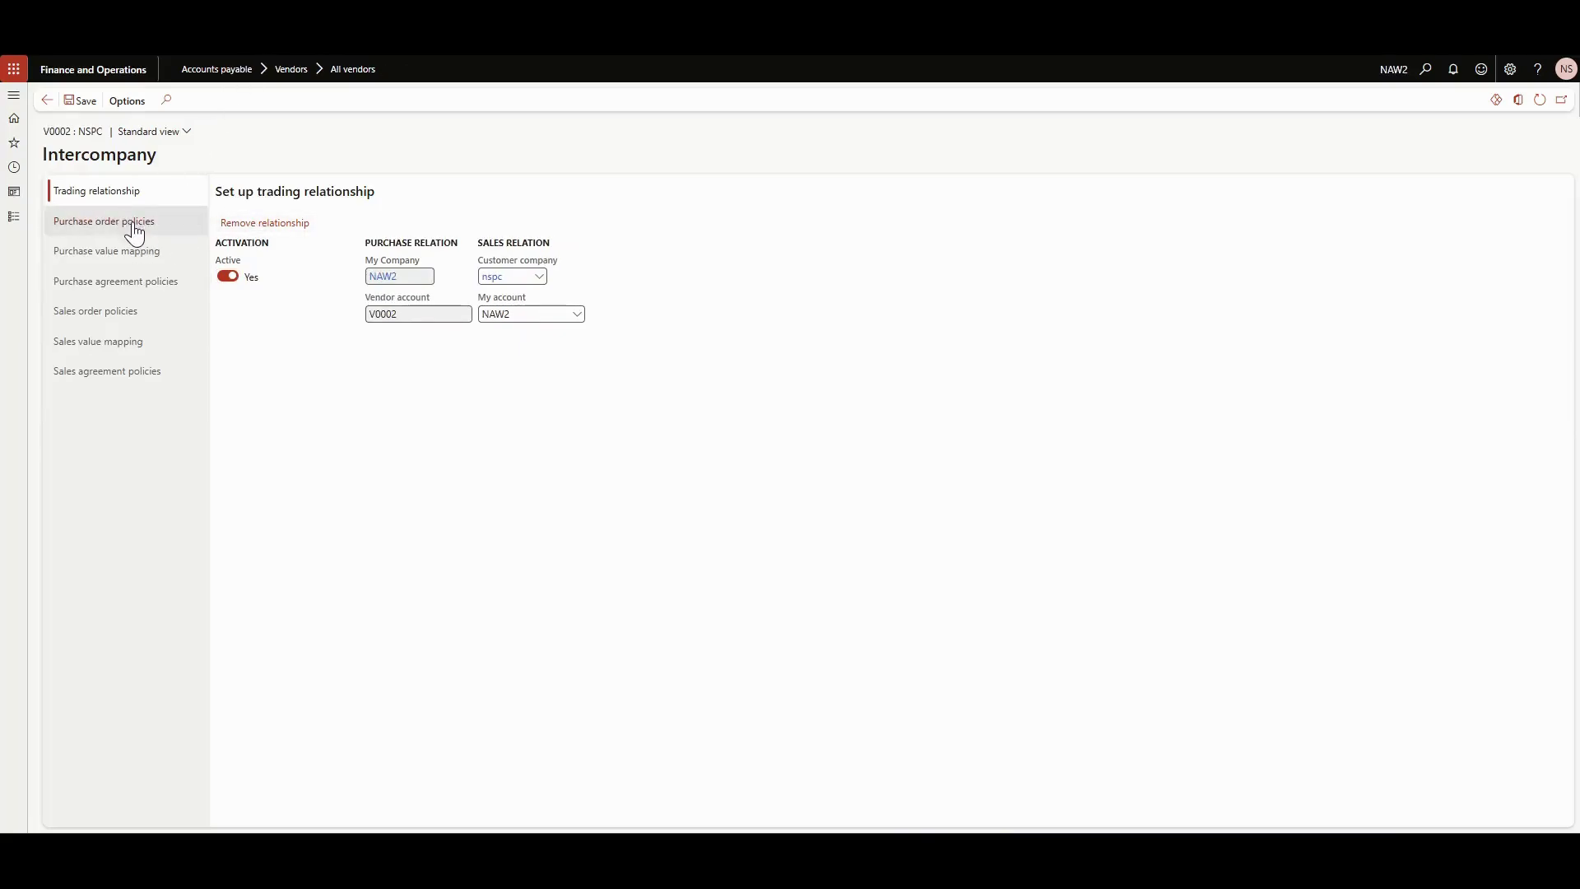
left_click(133, 227)
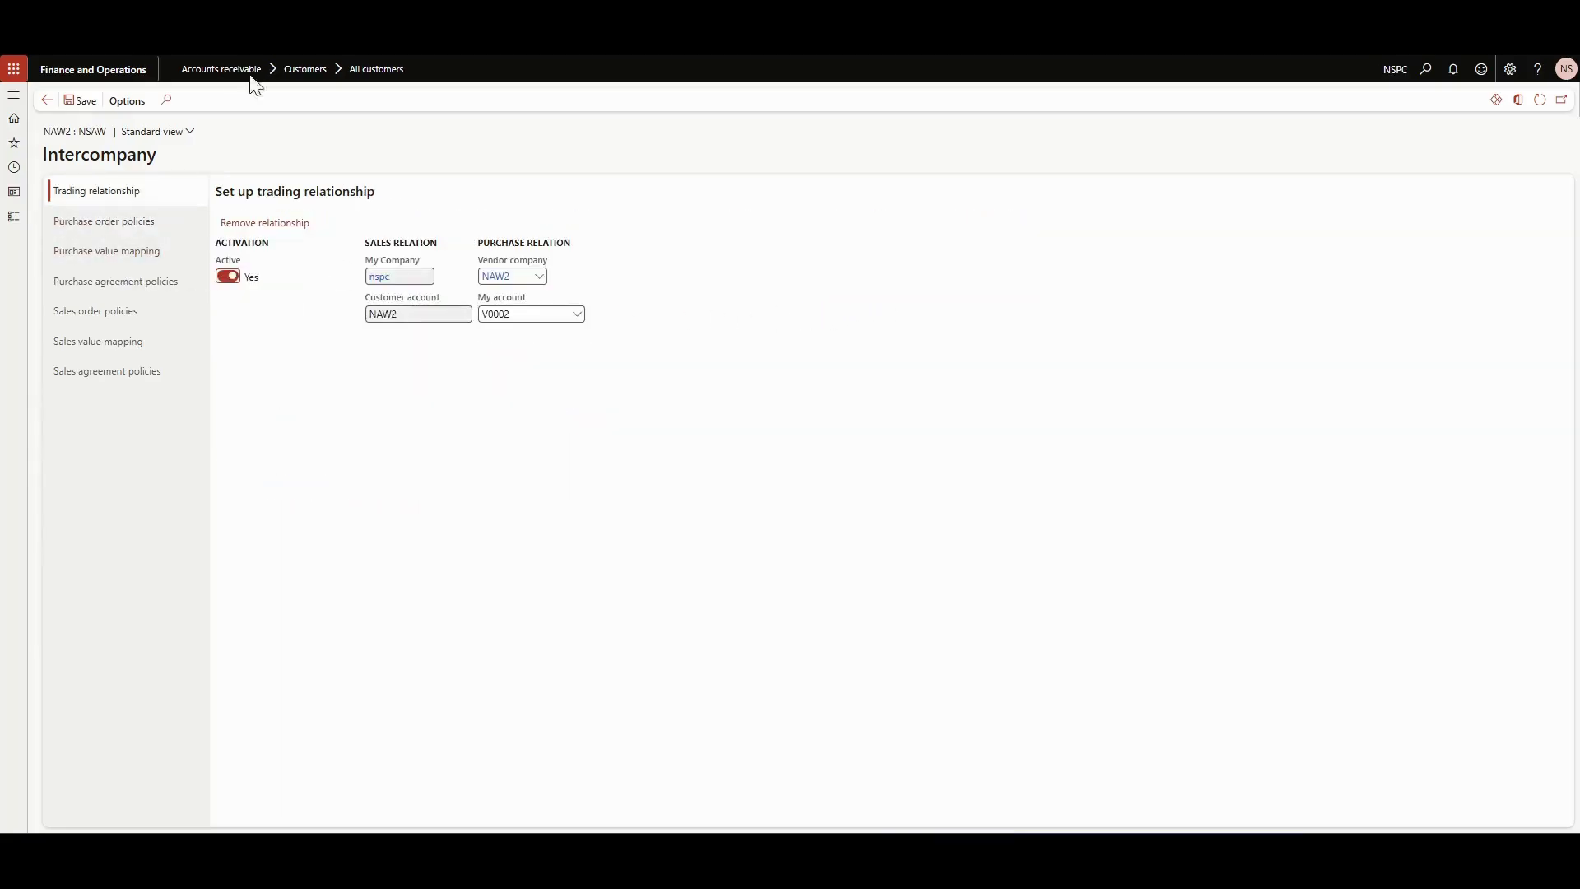
- Review customer NSAW's intercompany purchase policies, purchase value mapping and sales order policies, including the sales order numbering options
left_click(140, 223)
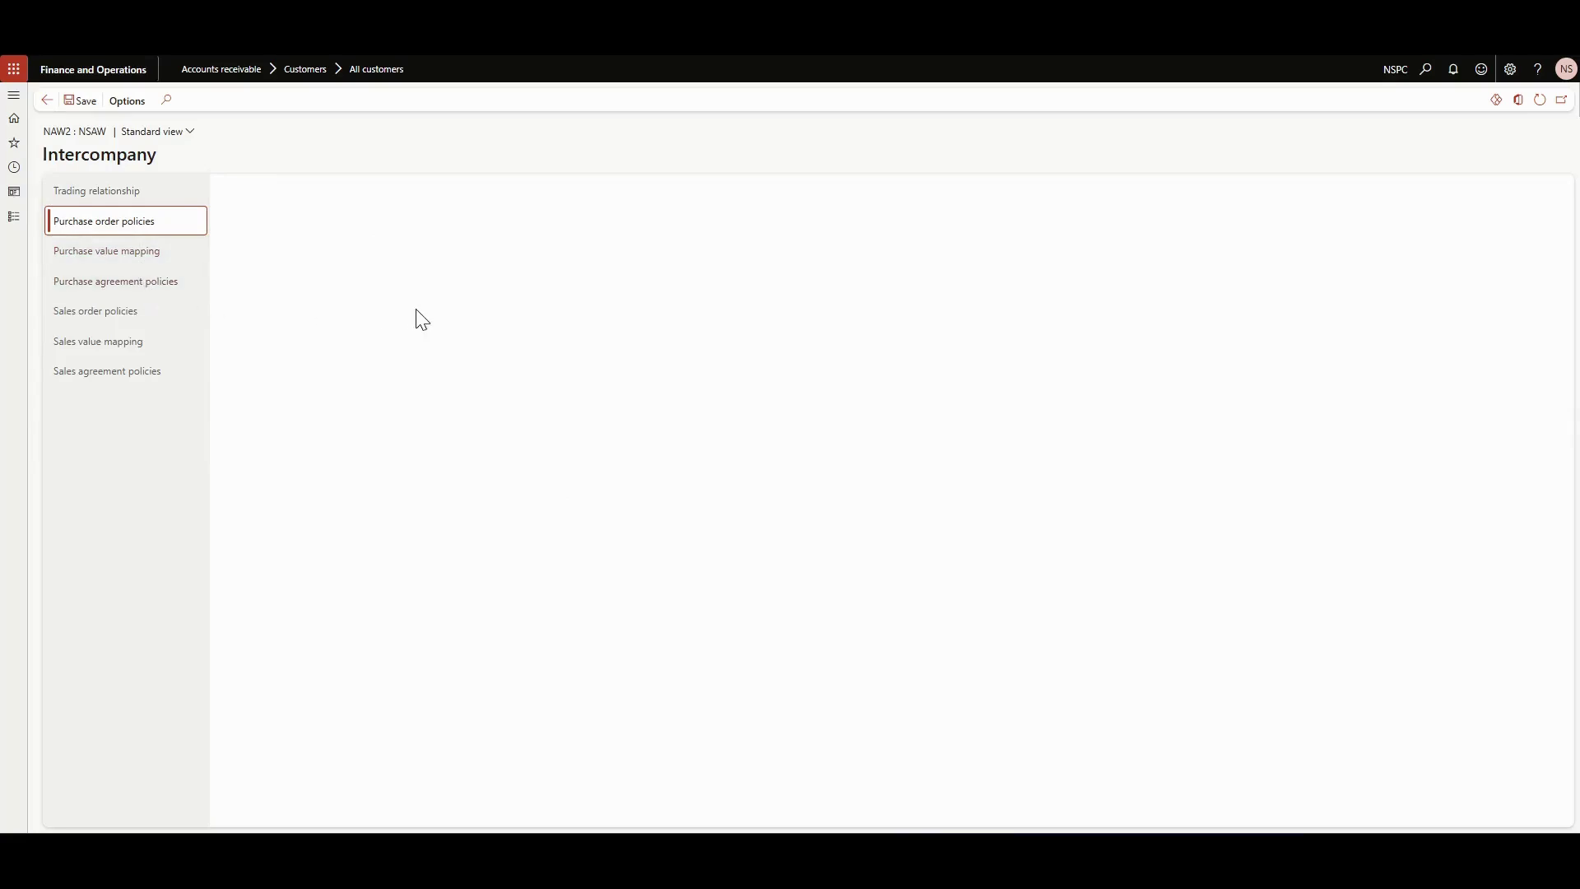
left_click(134, 260)
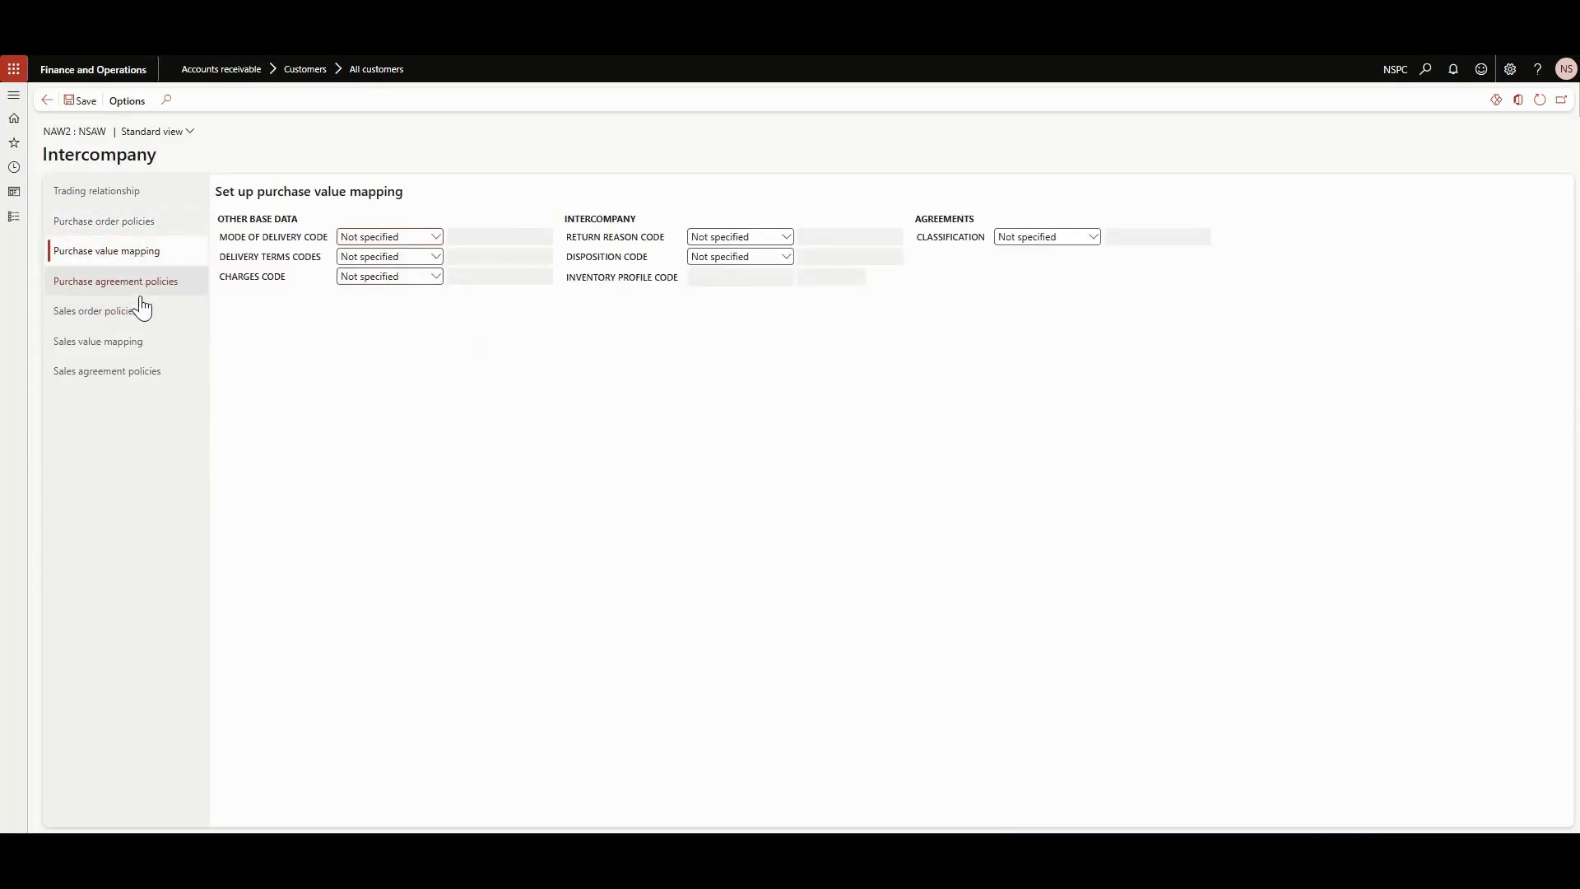
left_click(141, 312)
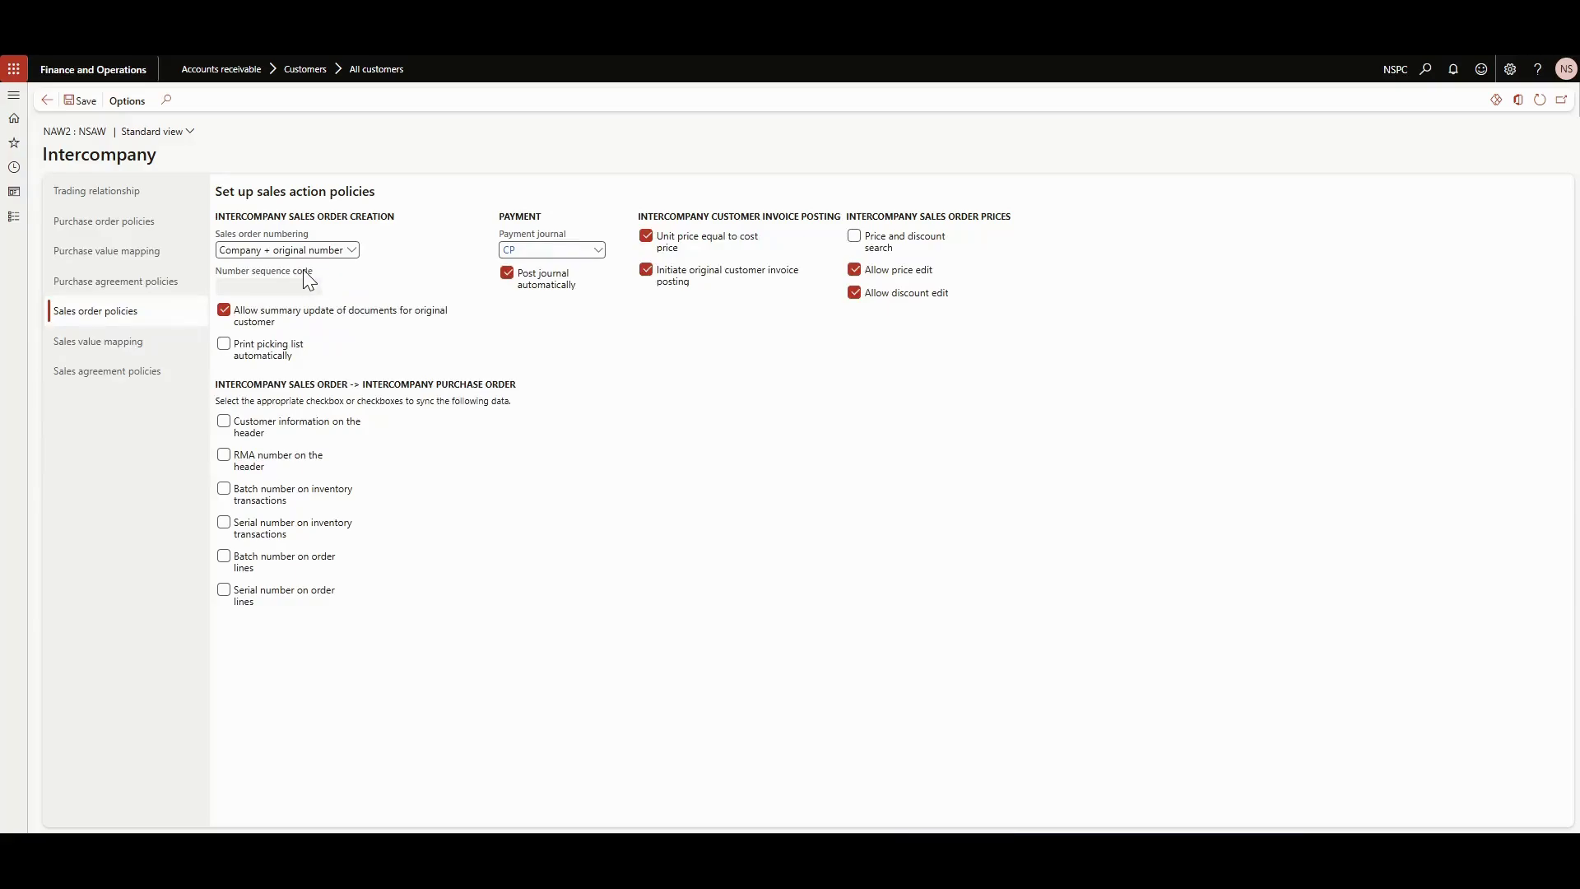
left_click(351, 251)
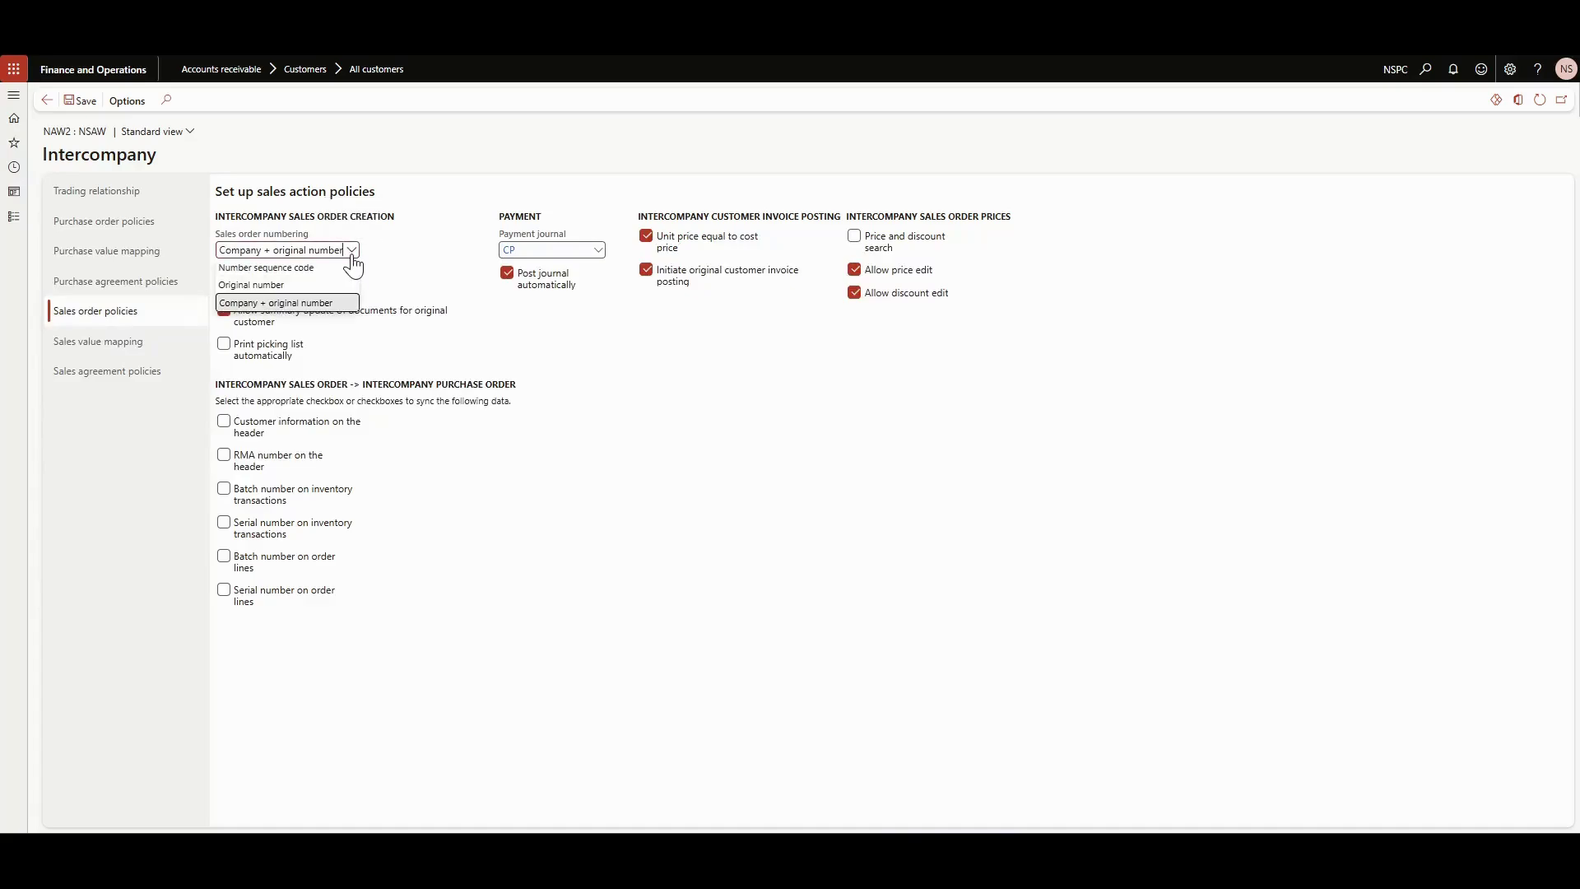
left_click(404, 289)
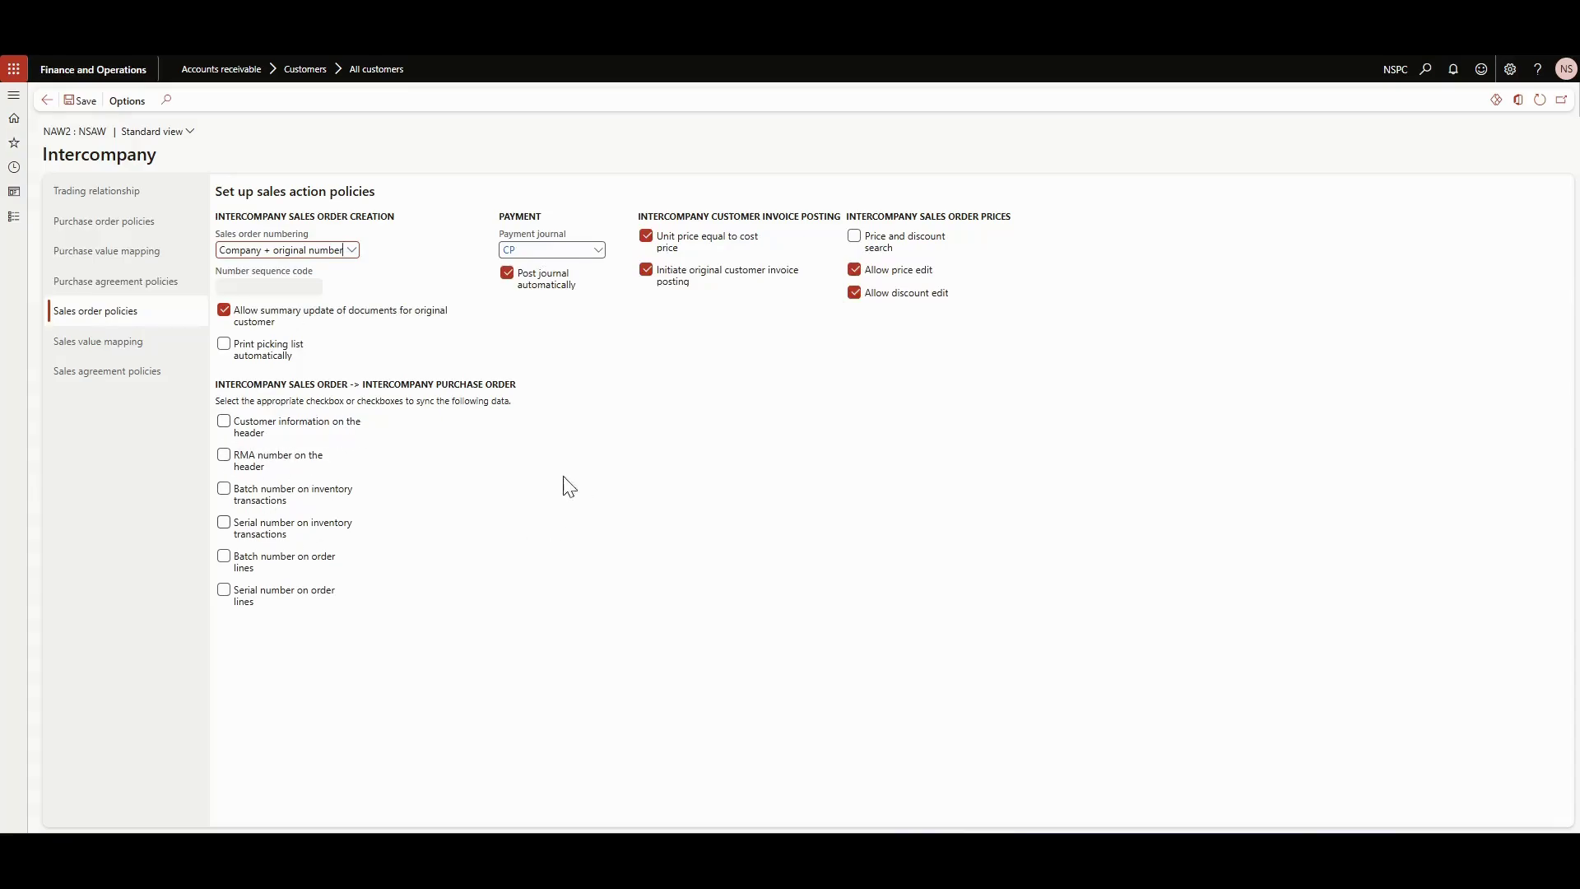
left_click(147, 193)
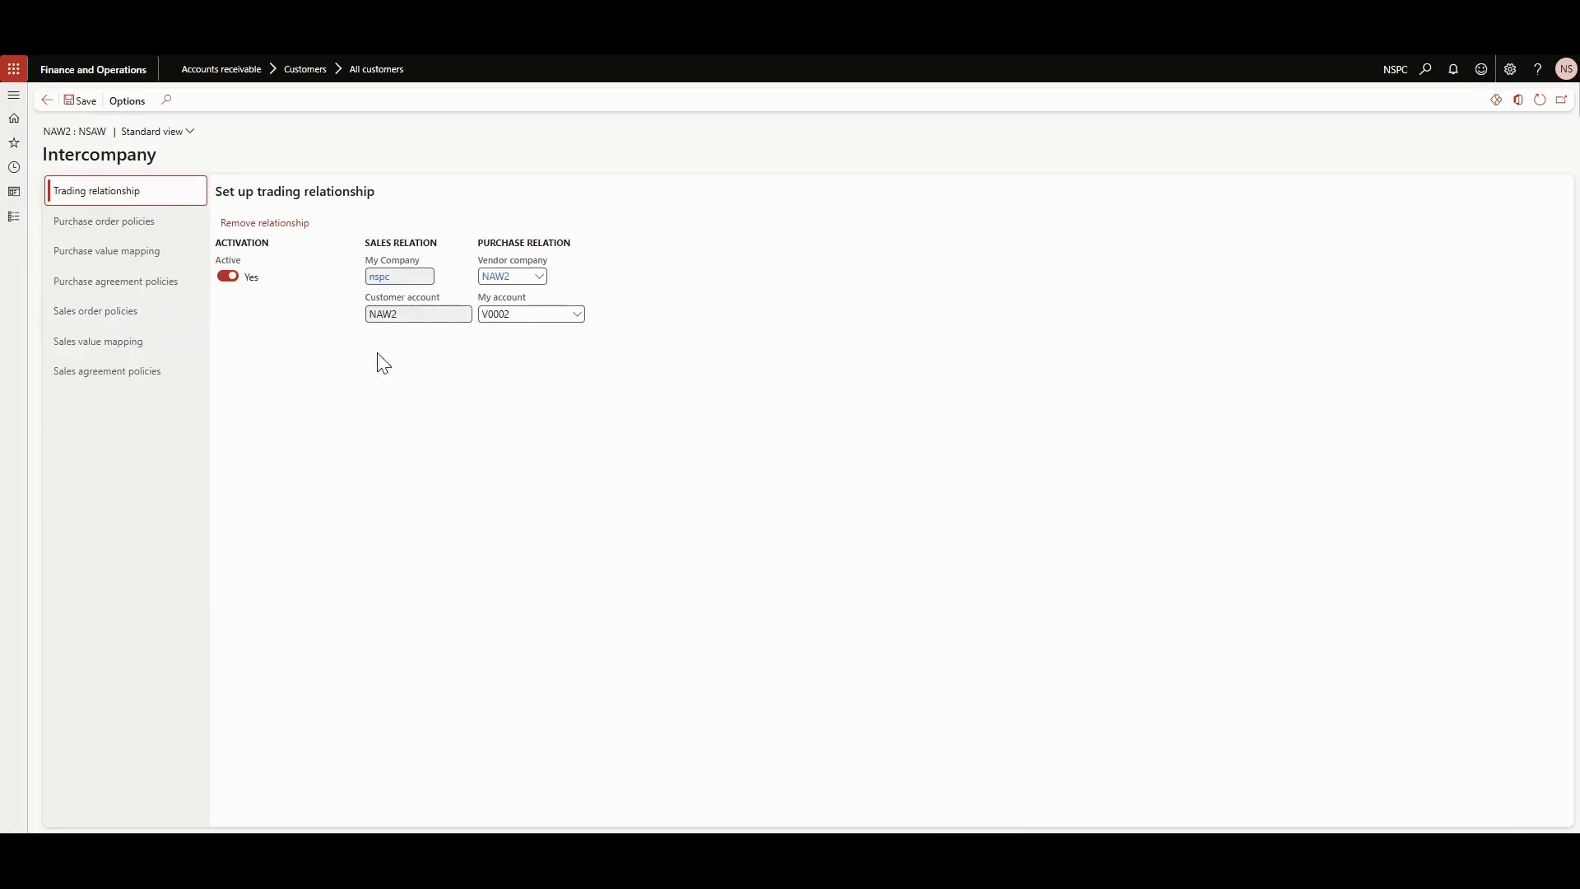
left_click(47, 100)
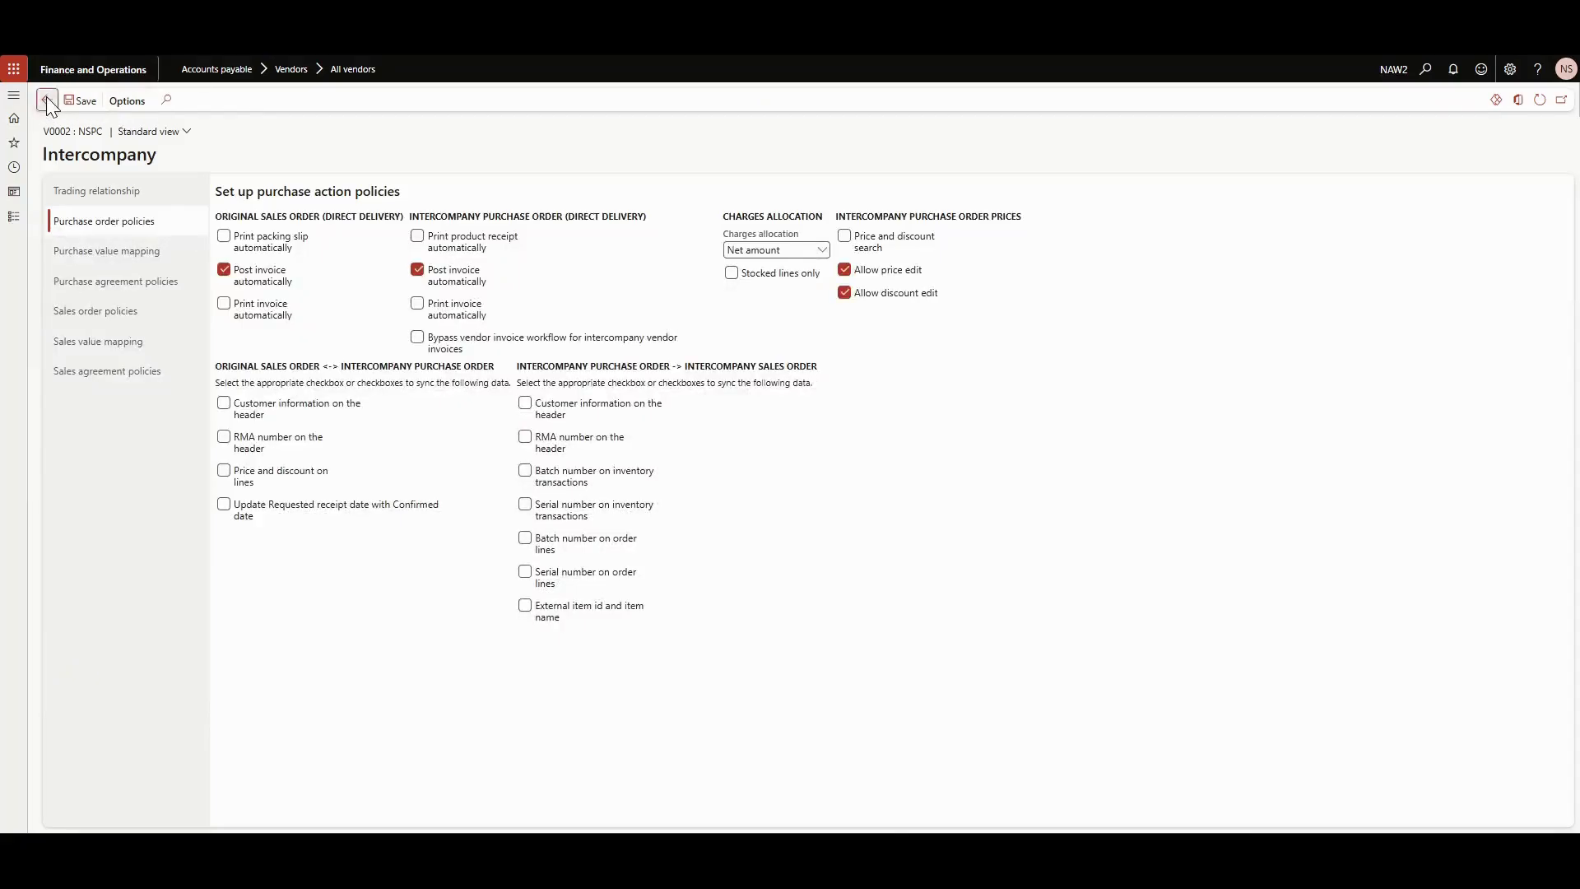
- Leave the vendor's intercompany setup in NAW2 and open the recently used All purchase orders list
left_click(47, 100)
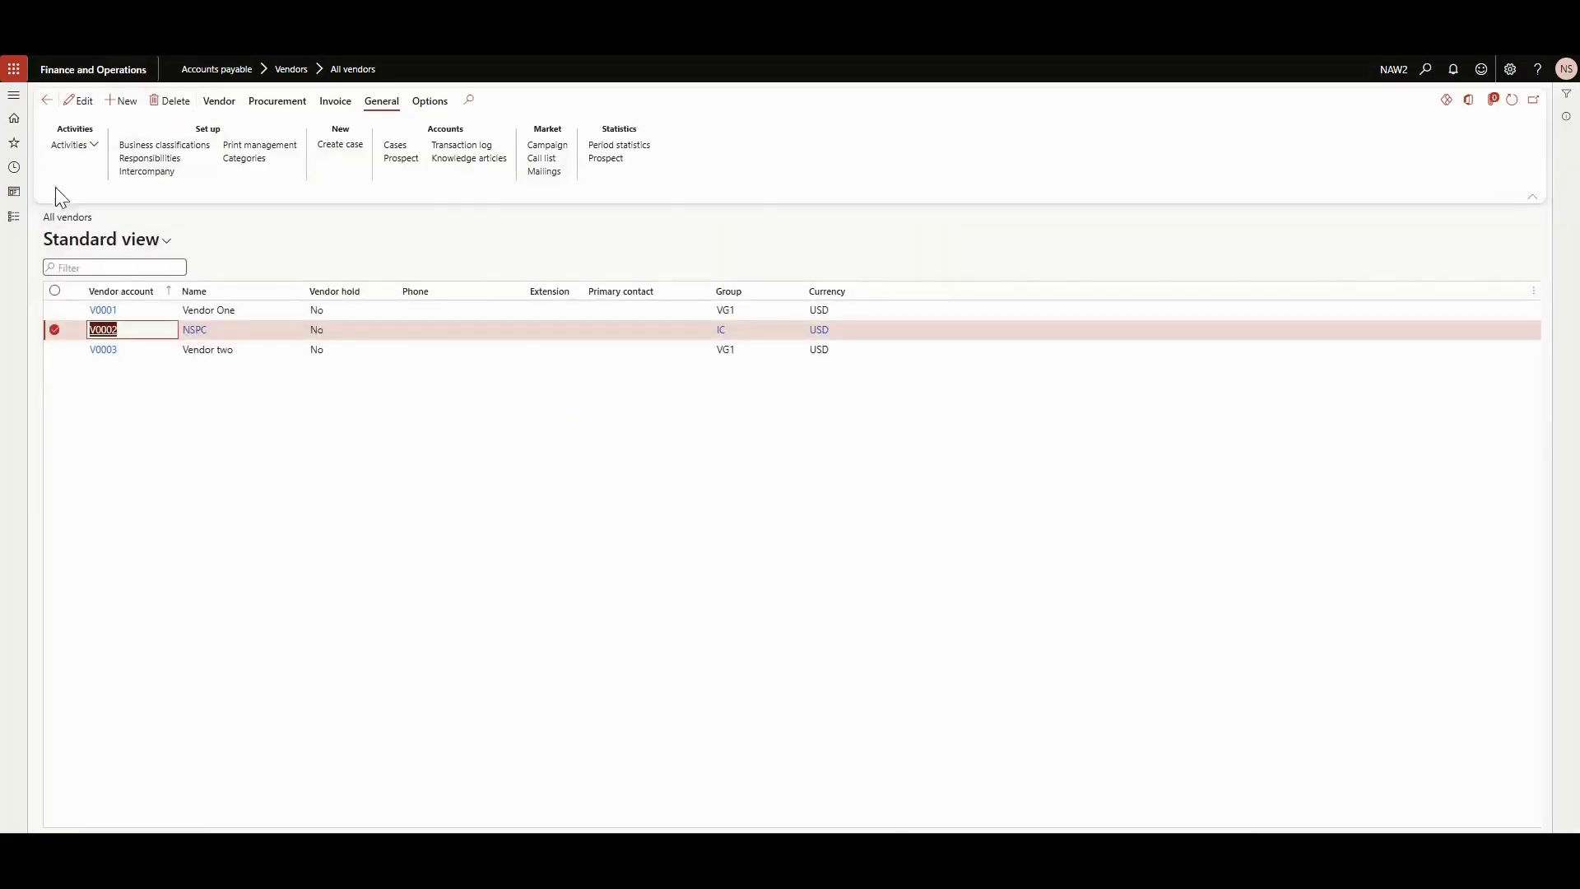
left_click(12, 169)
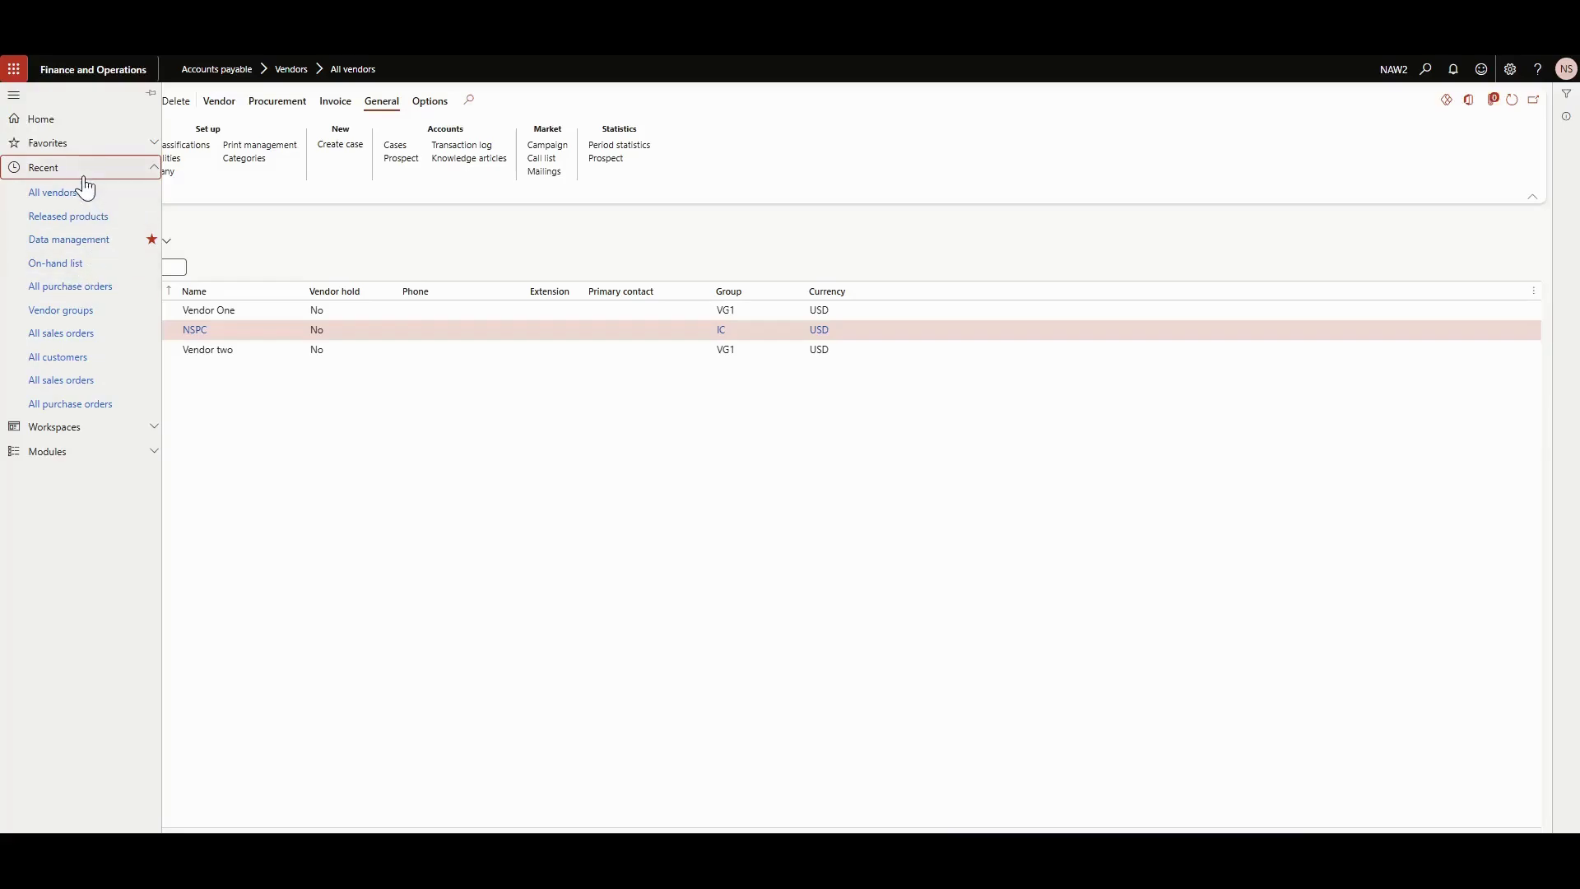
left_click(74, 287)
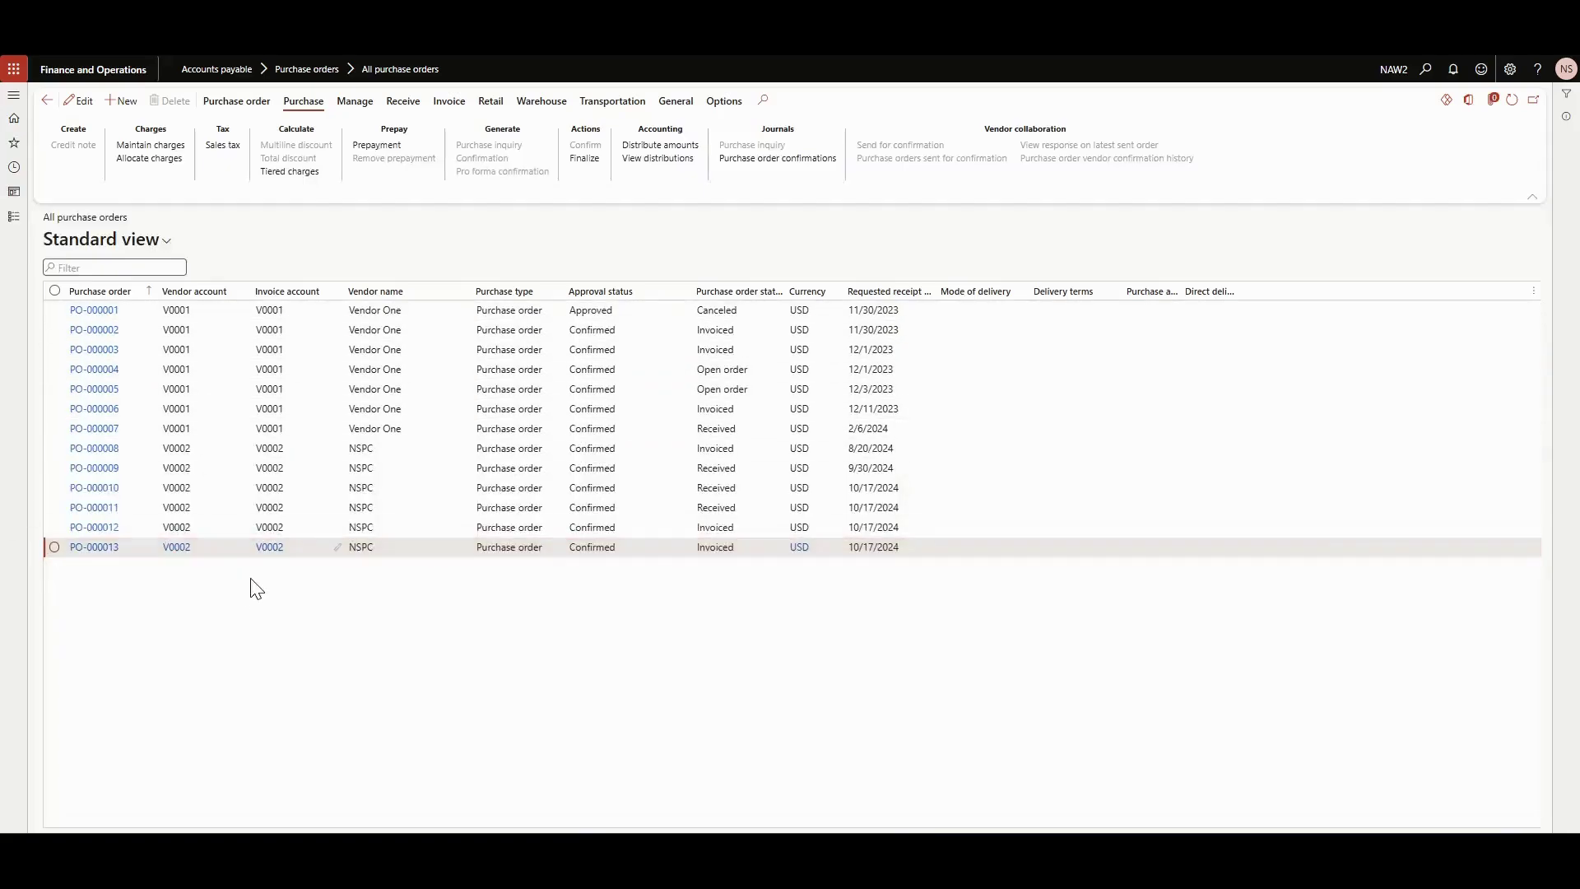
- Create a purchase order for vendor NSPC with warehouse S1W1 and open the notification it triggers
left_click(138, 105)
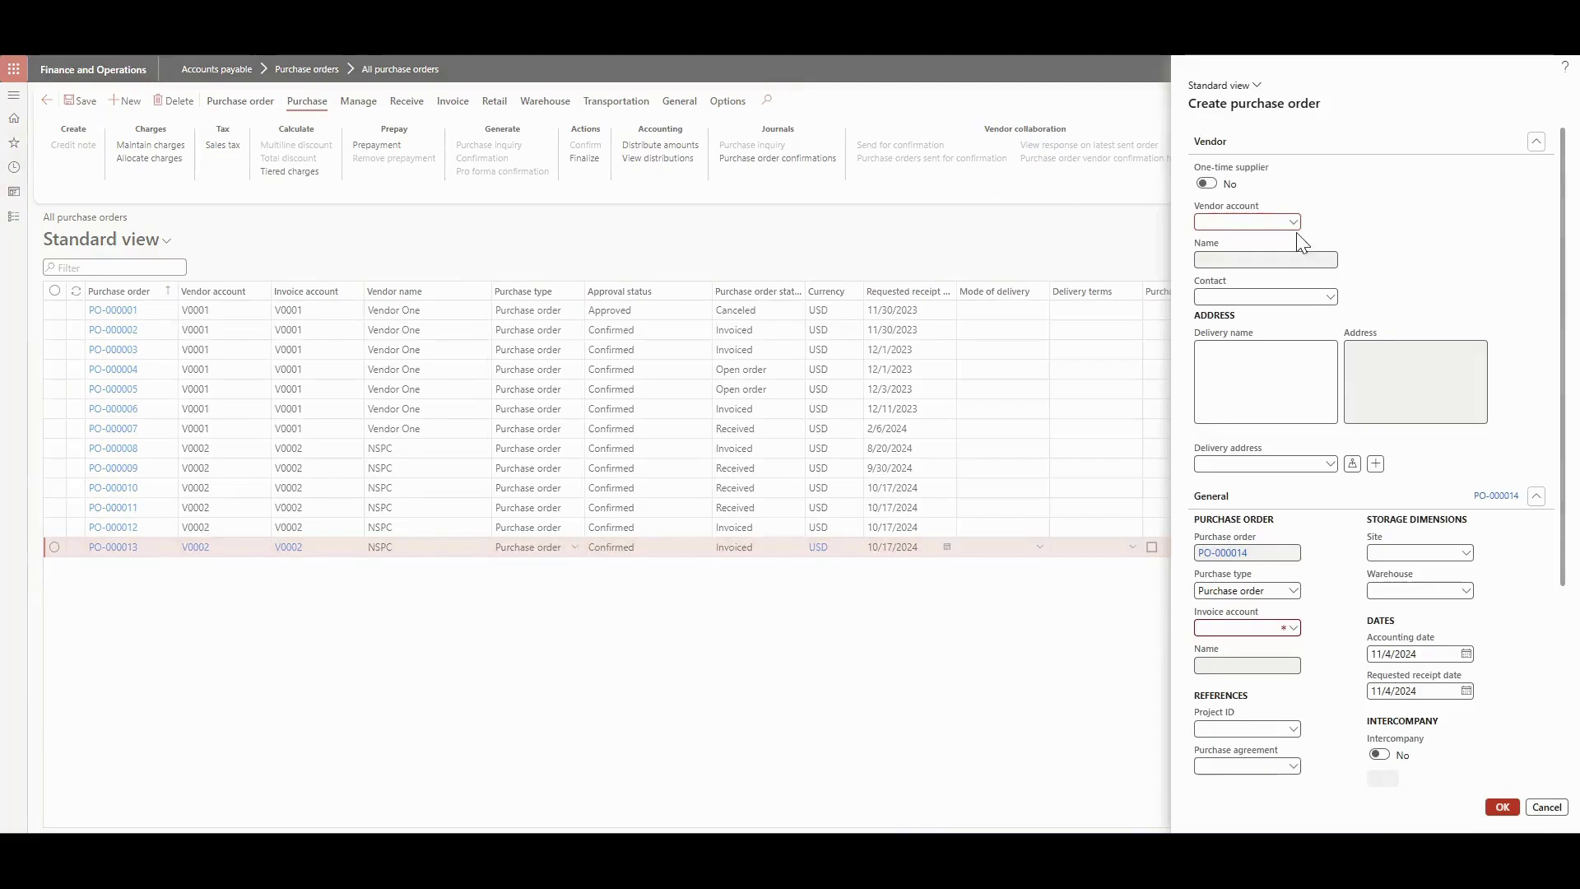
left_click(1293, 222)
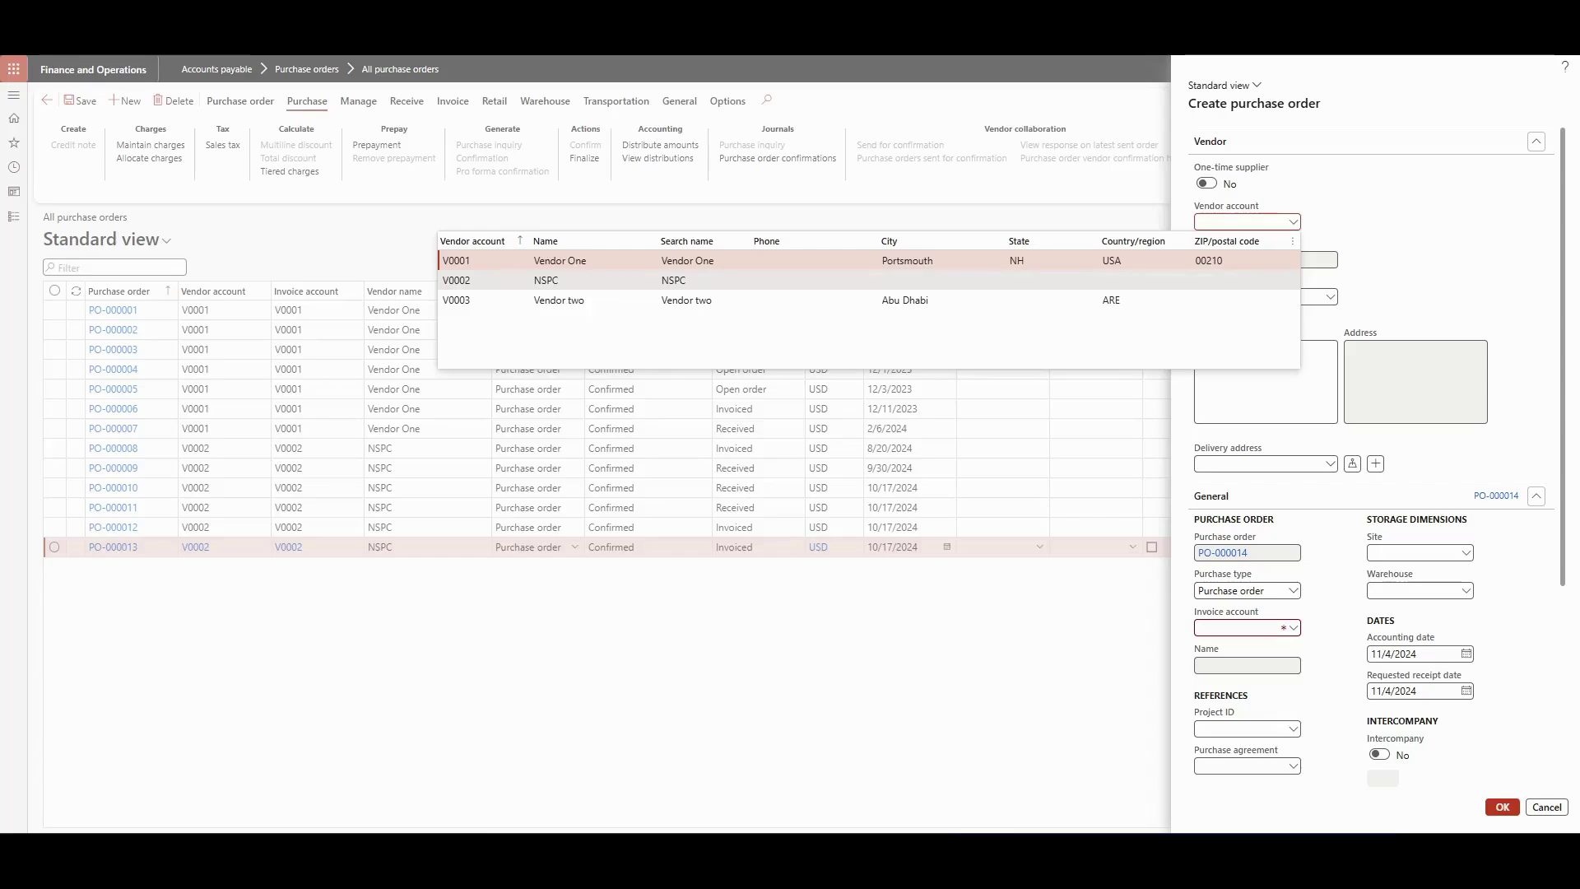
left_click(1294, 281)
scroll(1252, 239, "down", 3)
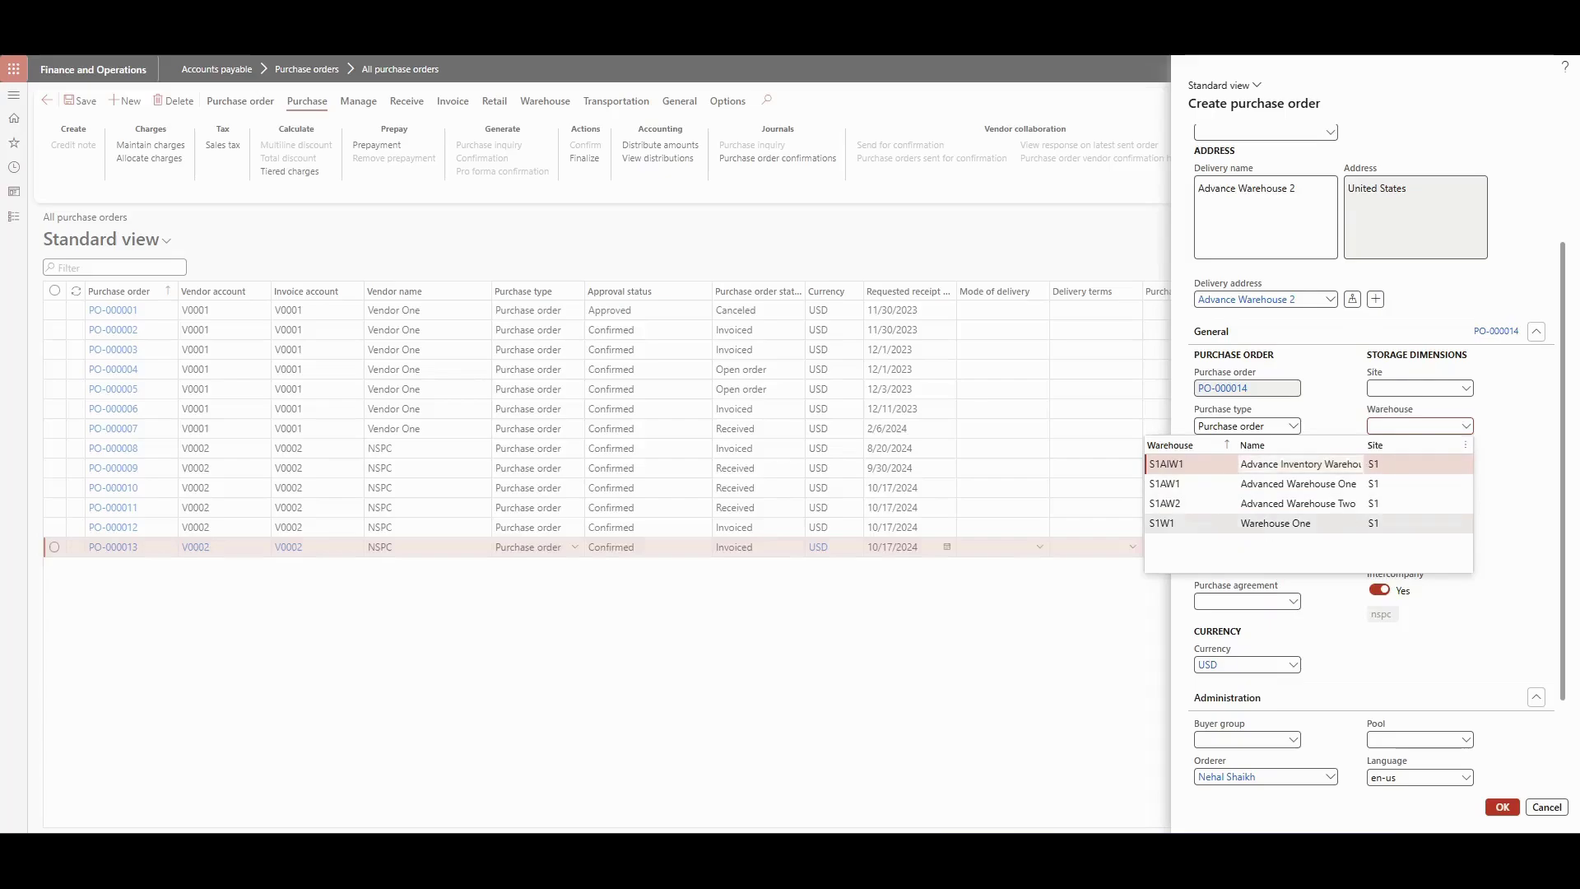
left_click(1260, 527)
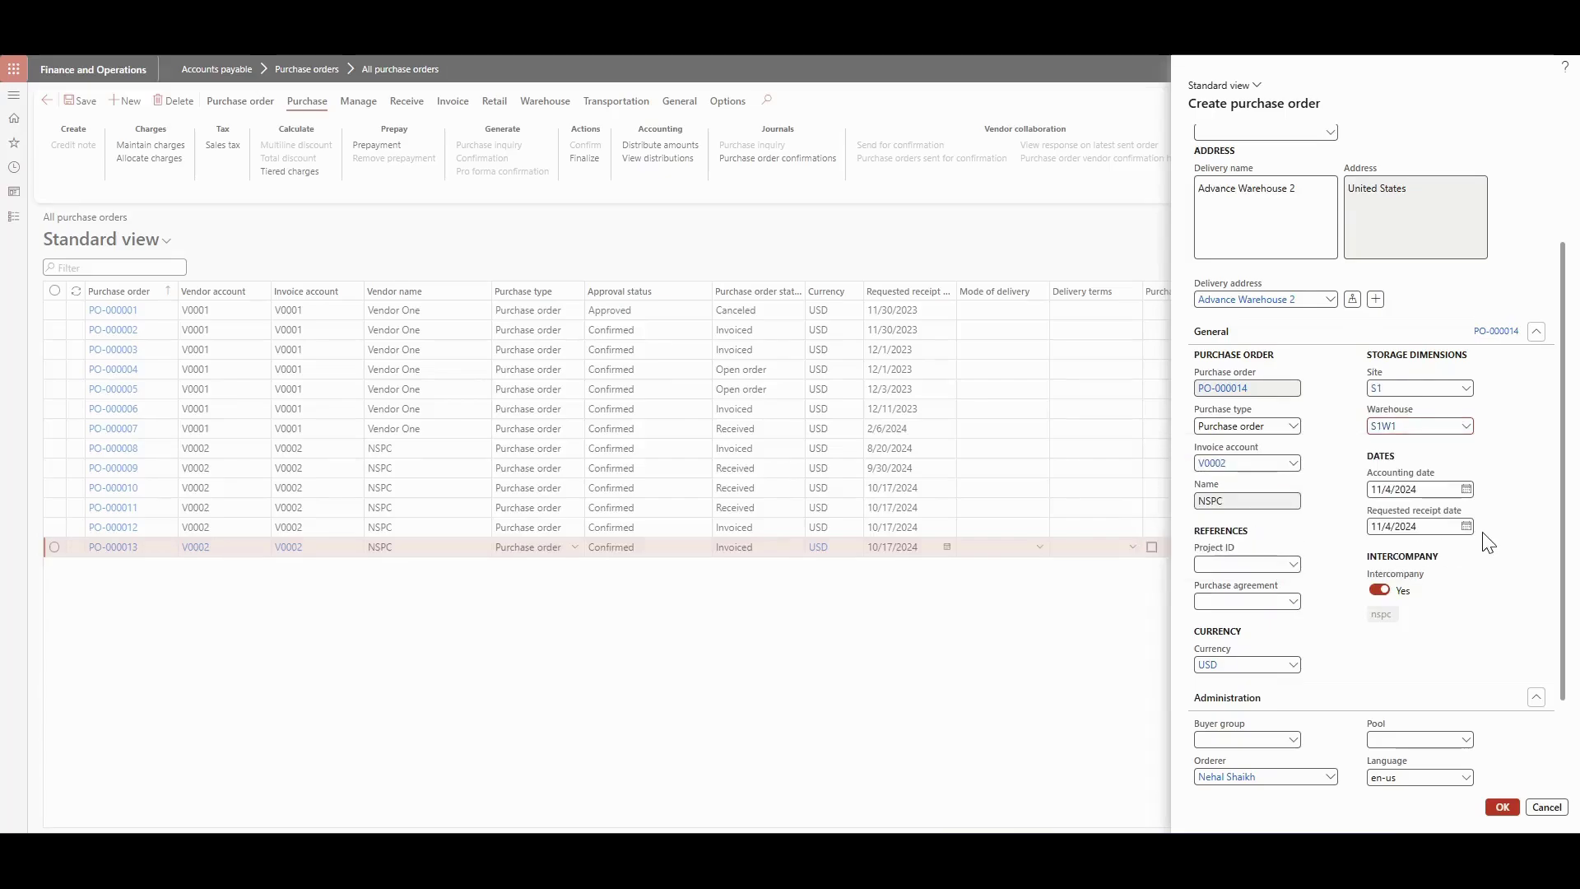
scroll(1404, 564, "down", 2)
scroll(1309, 462, "up", 5)
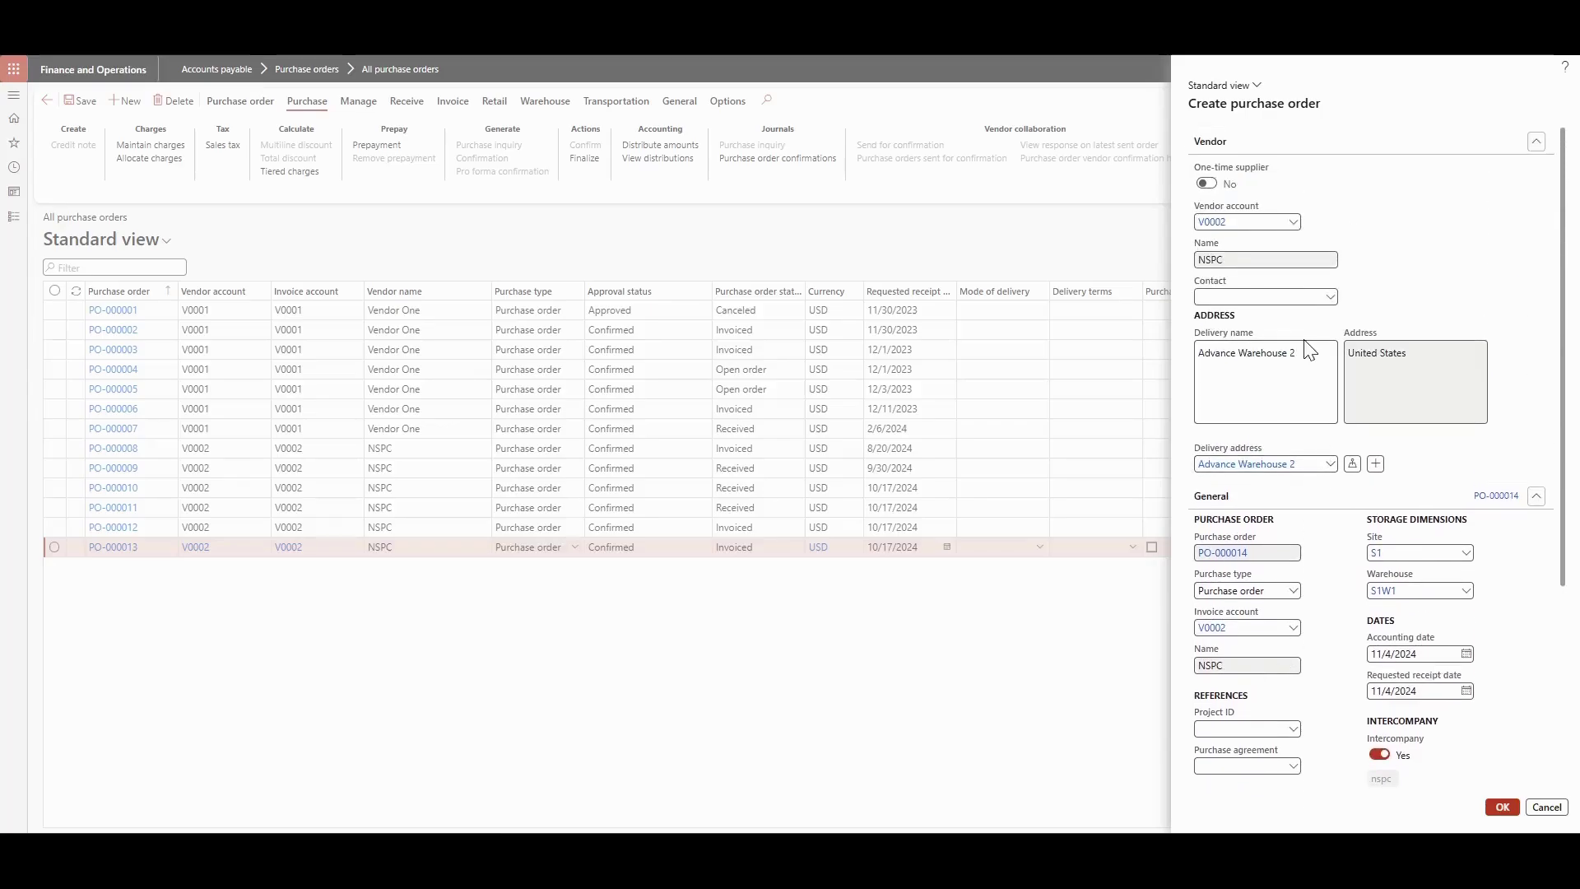
scroll(1309, 350, "down", 2)
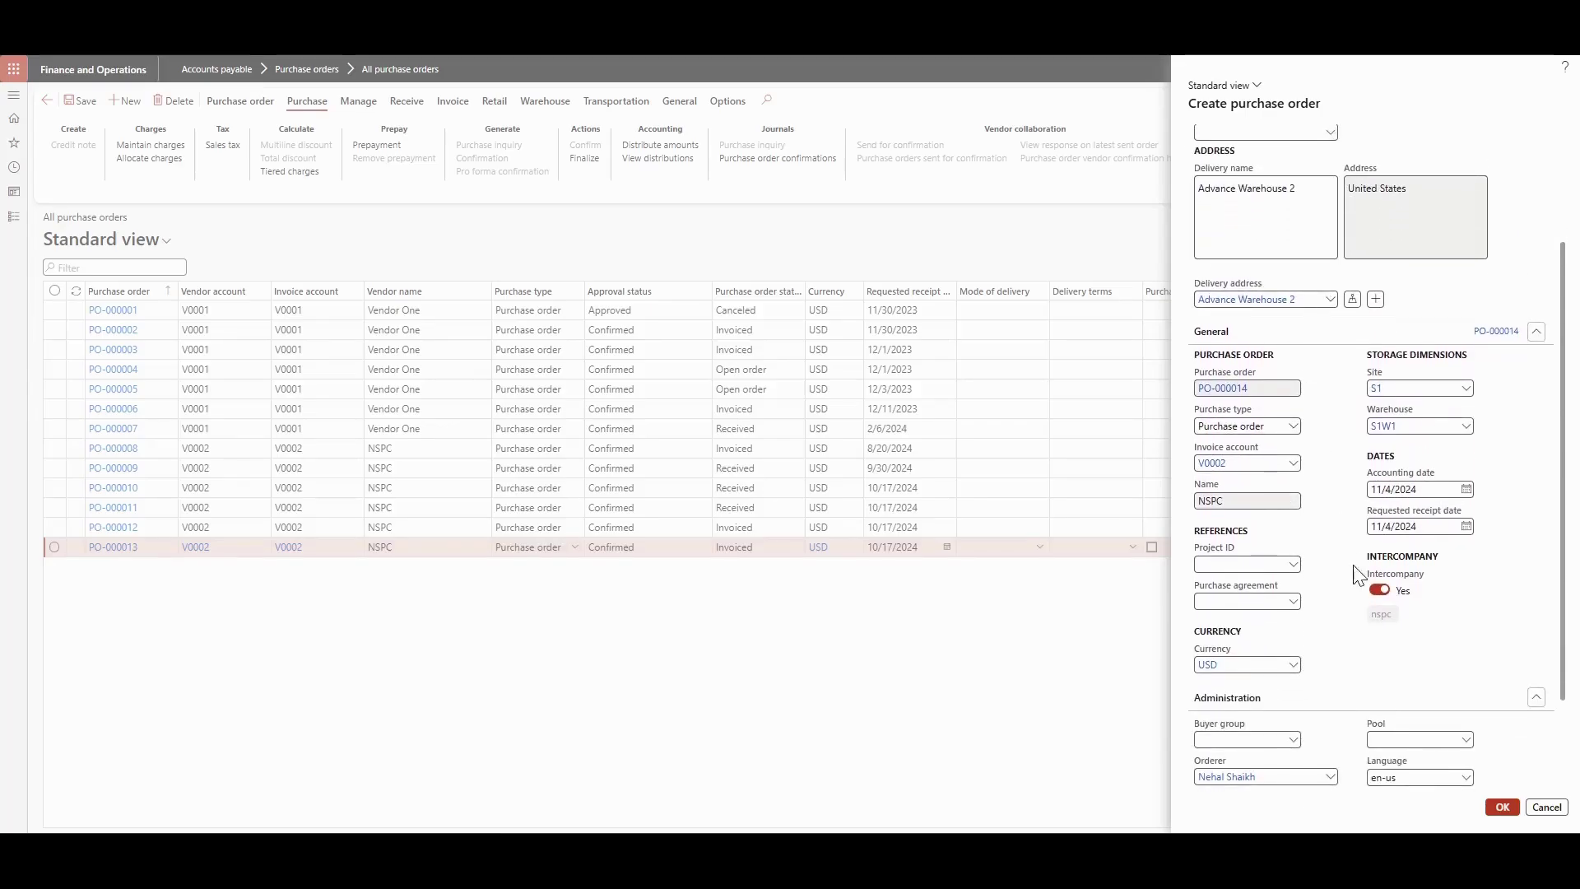
left_click(1500, 808)
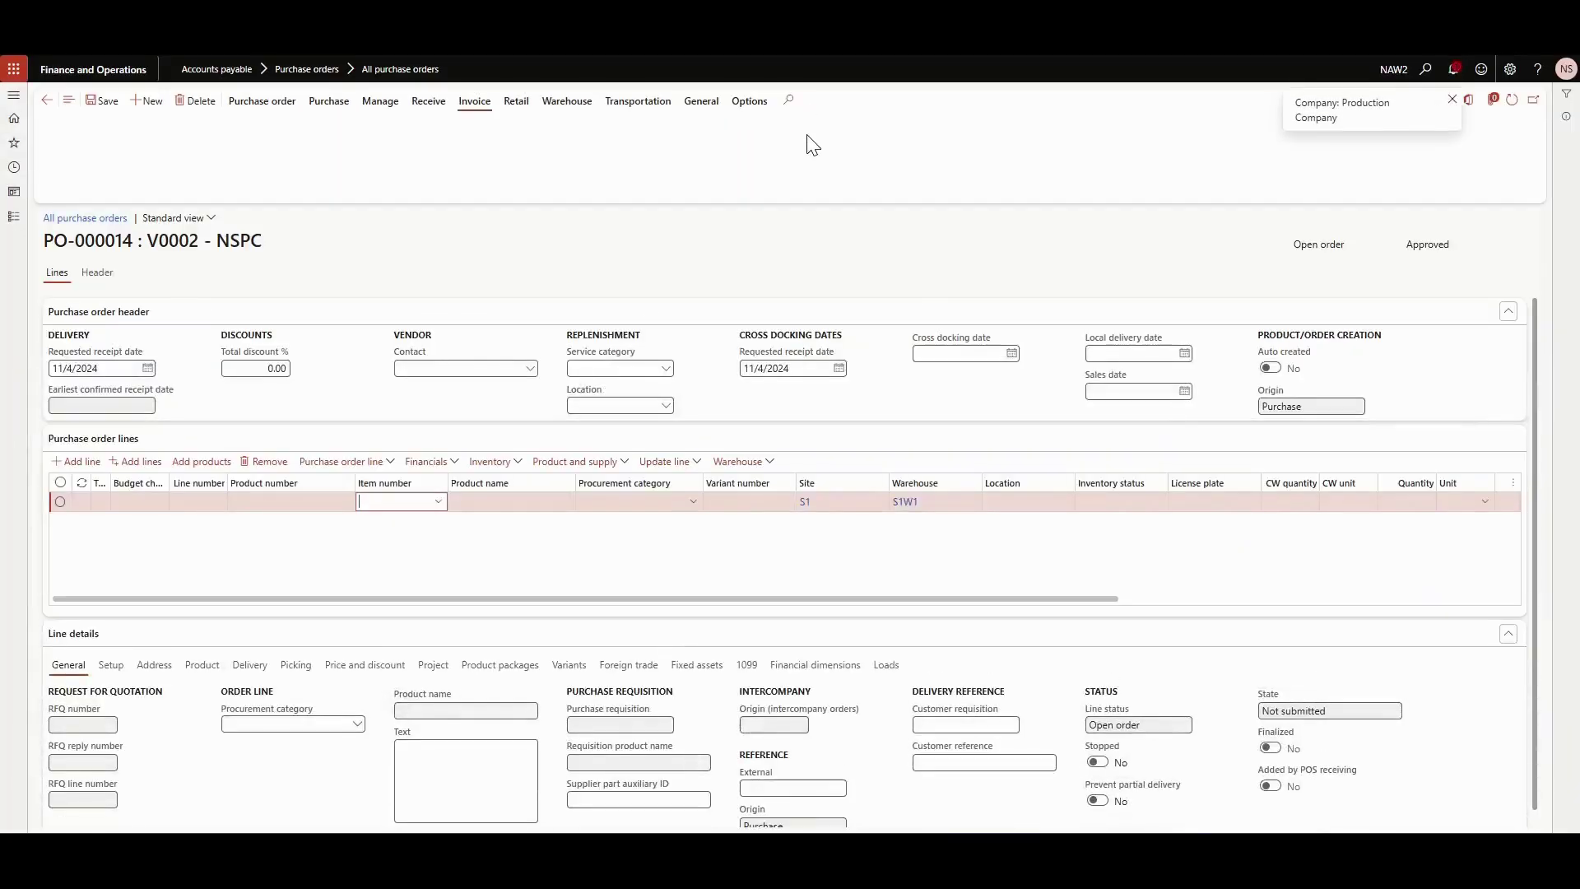
left_click(1454, 73)
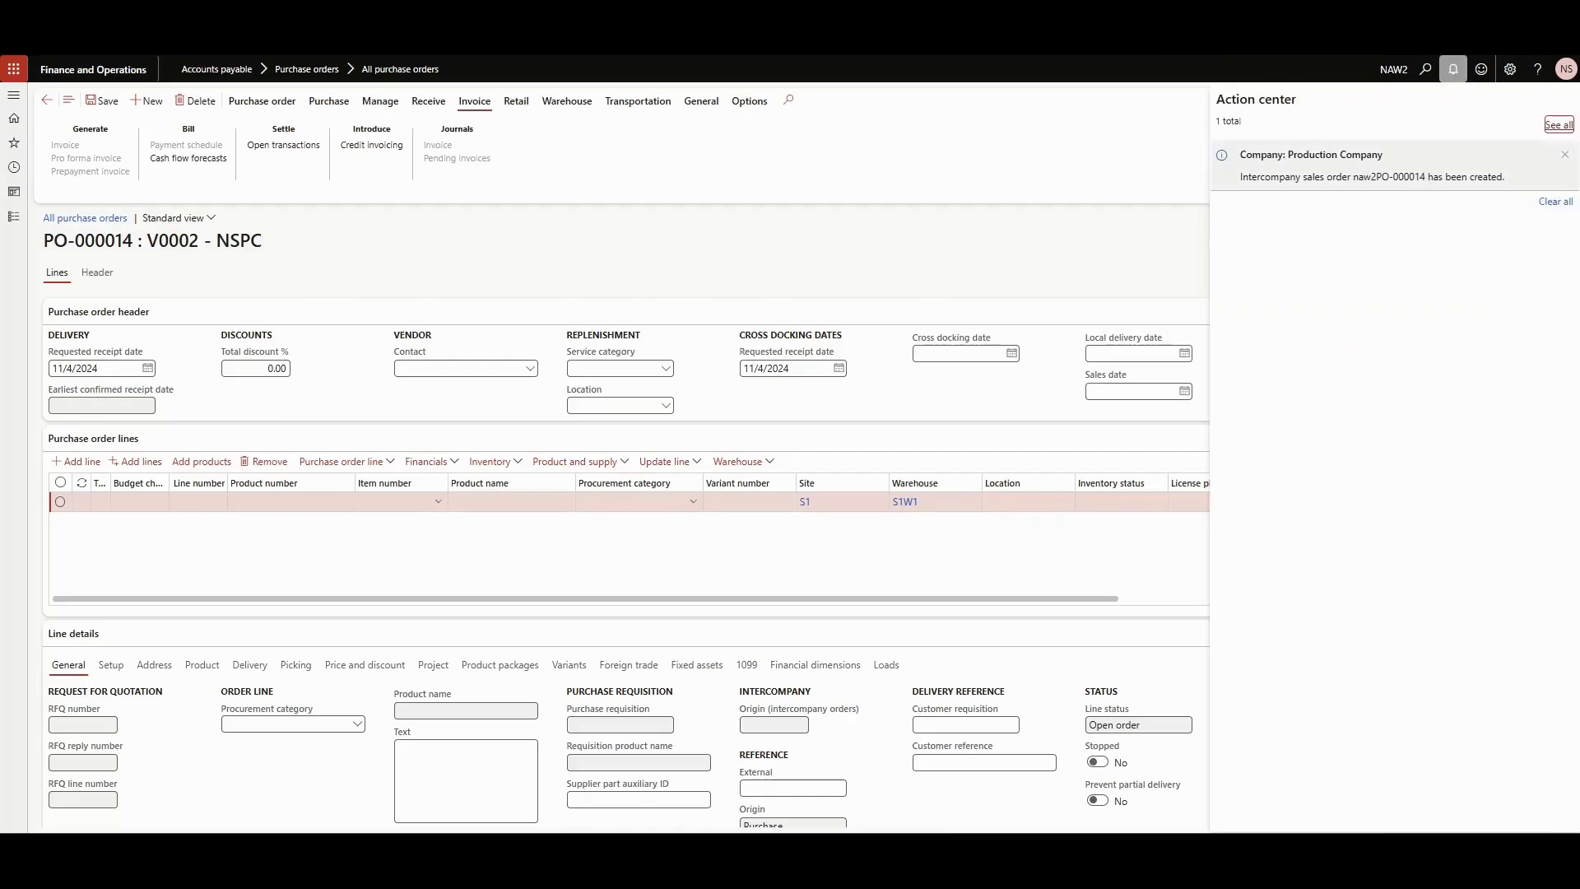
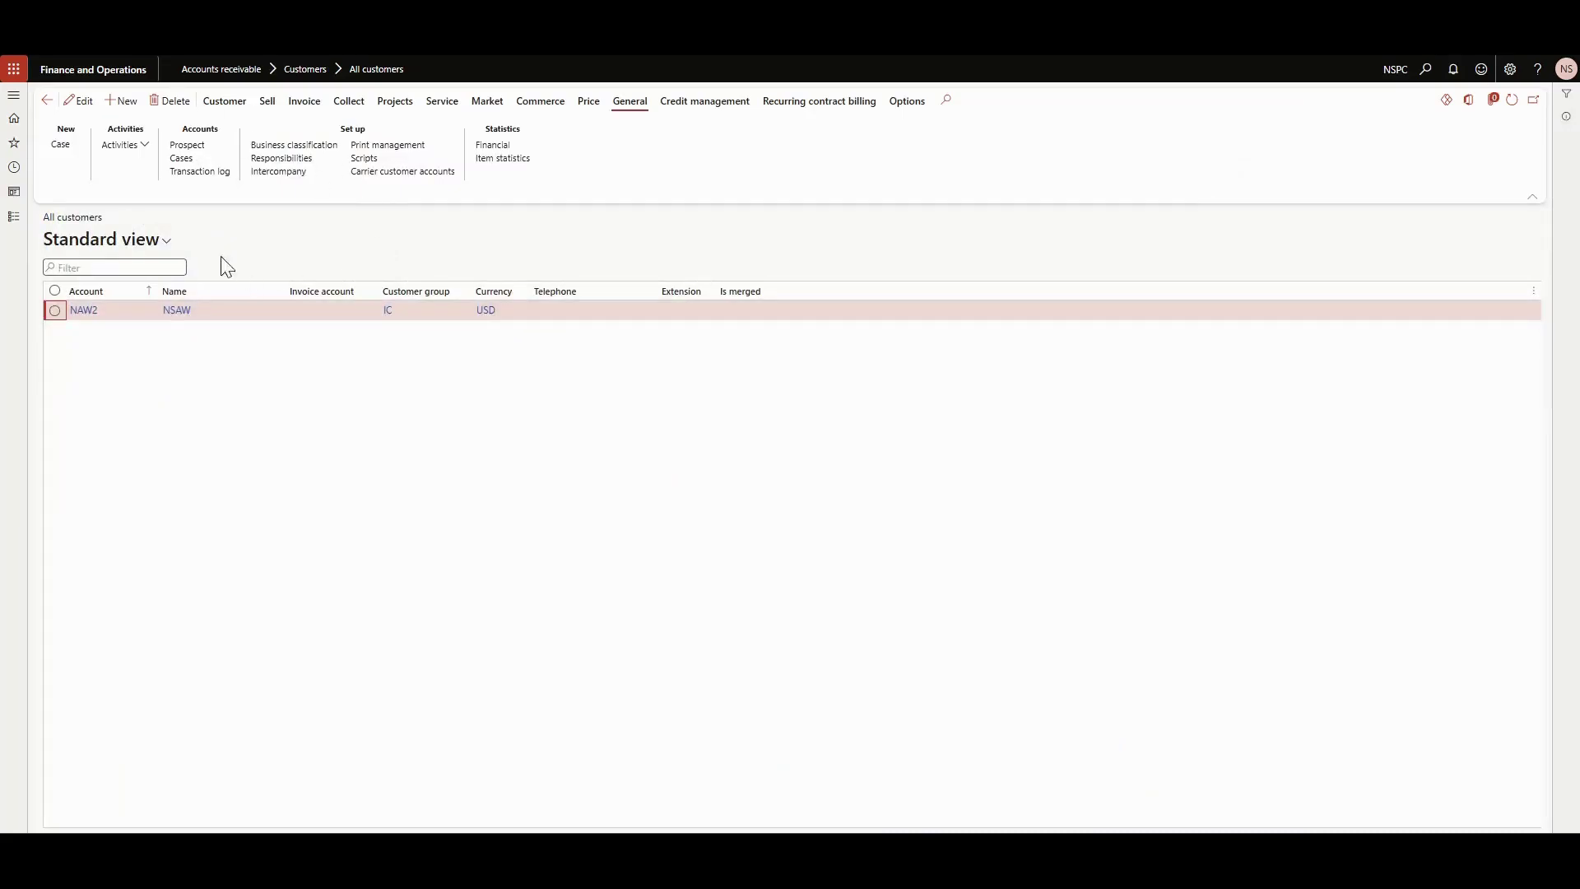
- In company NSPC, go to the recently used All sales orders list and open customer NSAW's sales order with status Open order
left_click(13, 168)
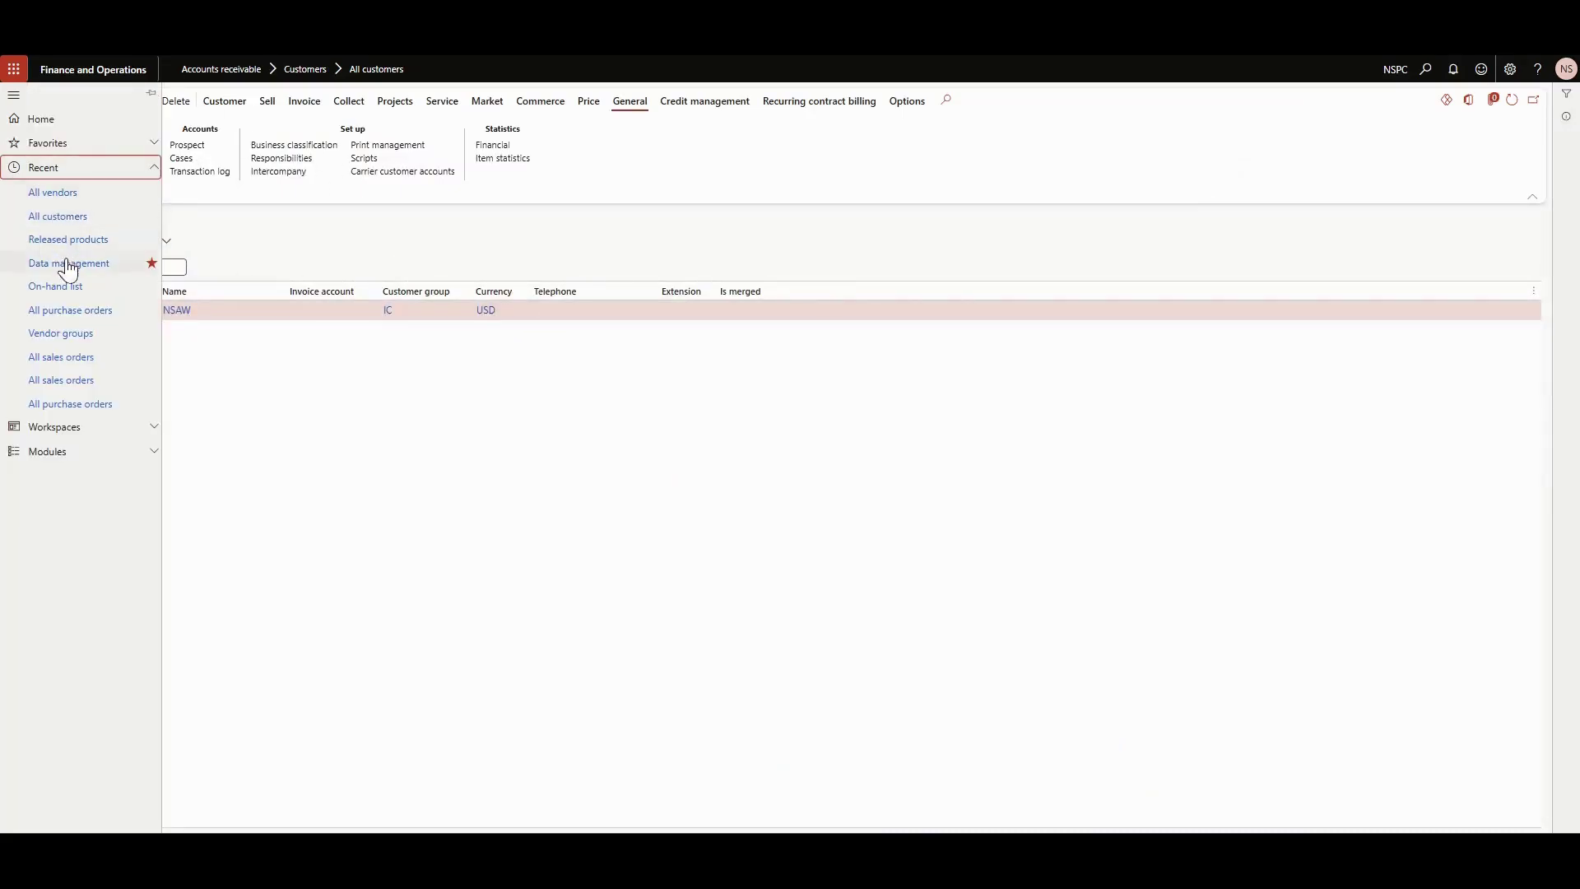
left_click(71, 361)
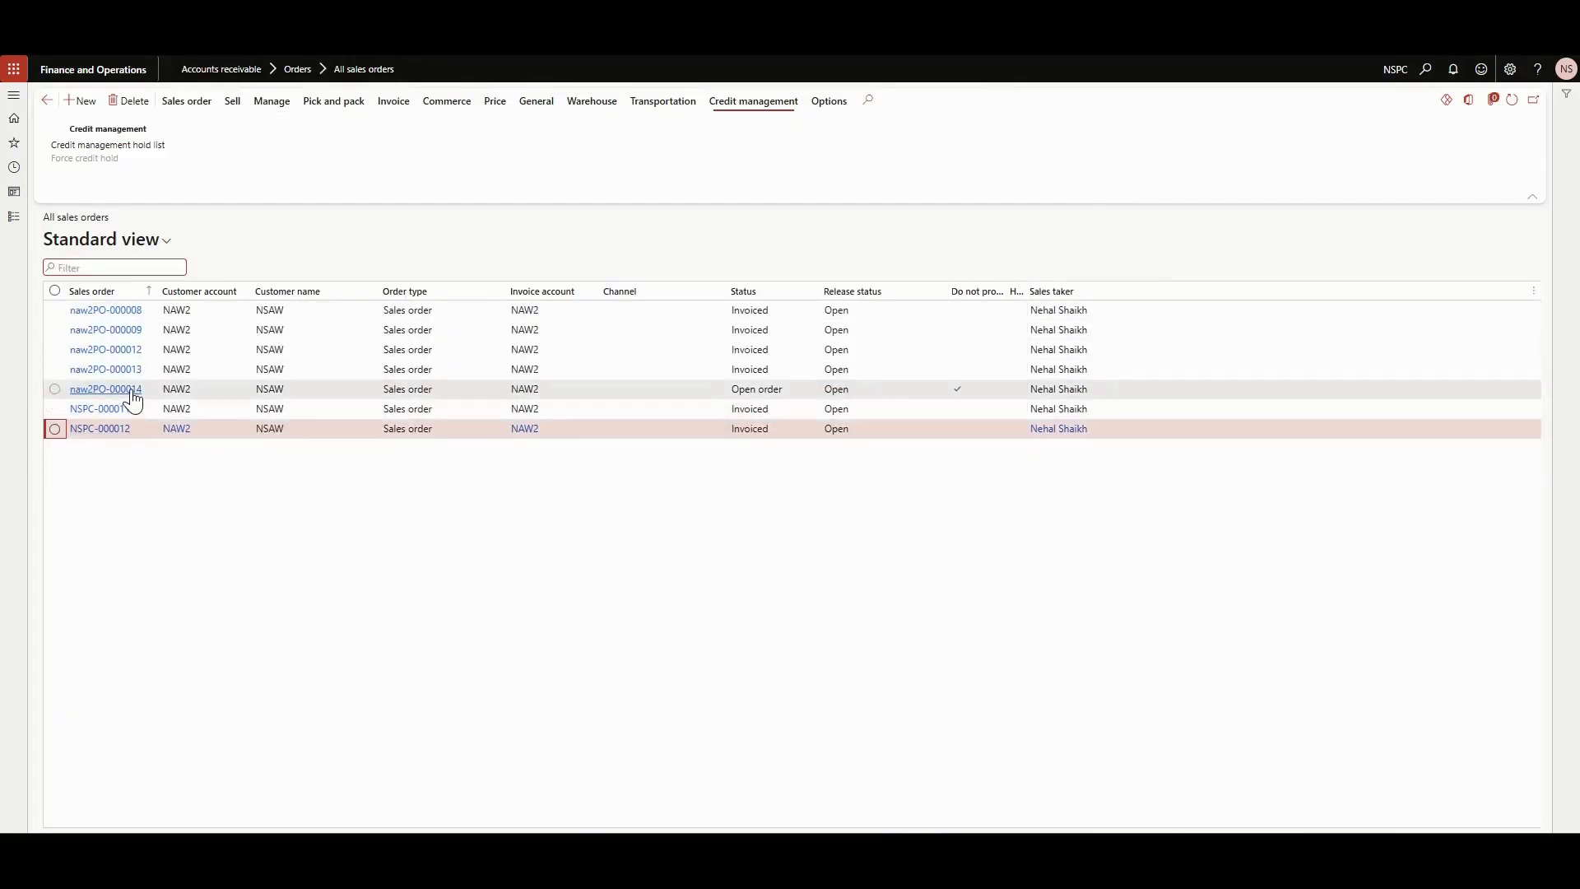
left_click(105, 388)
left_click(101, 391)
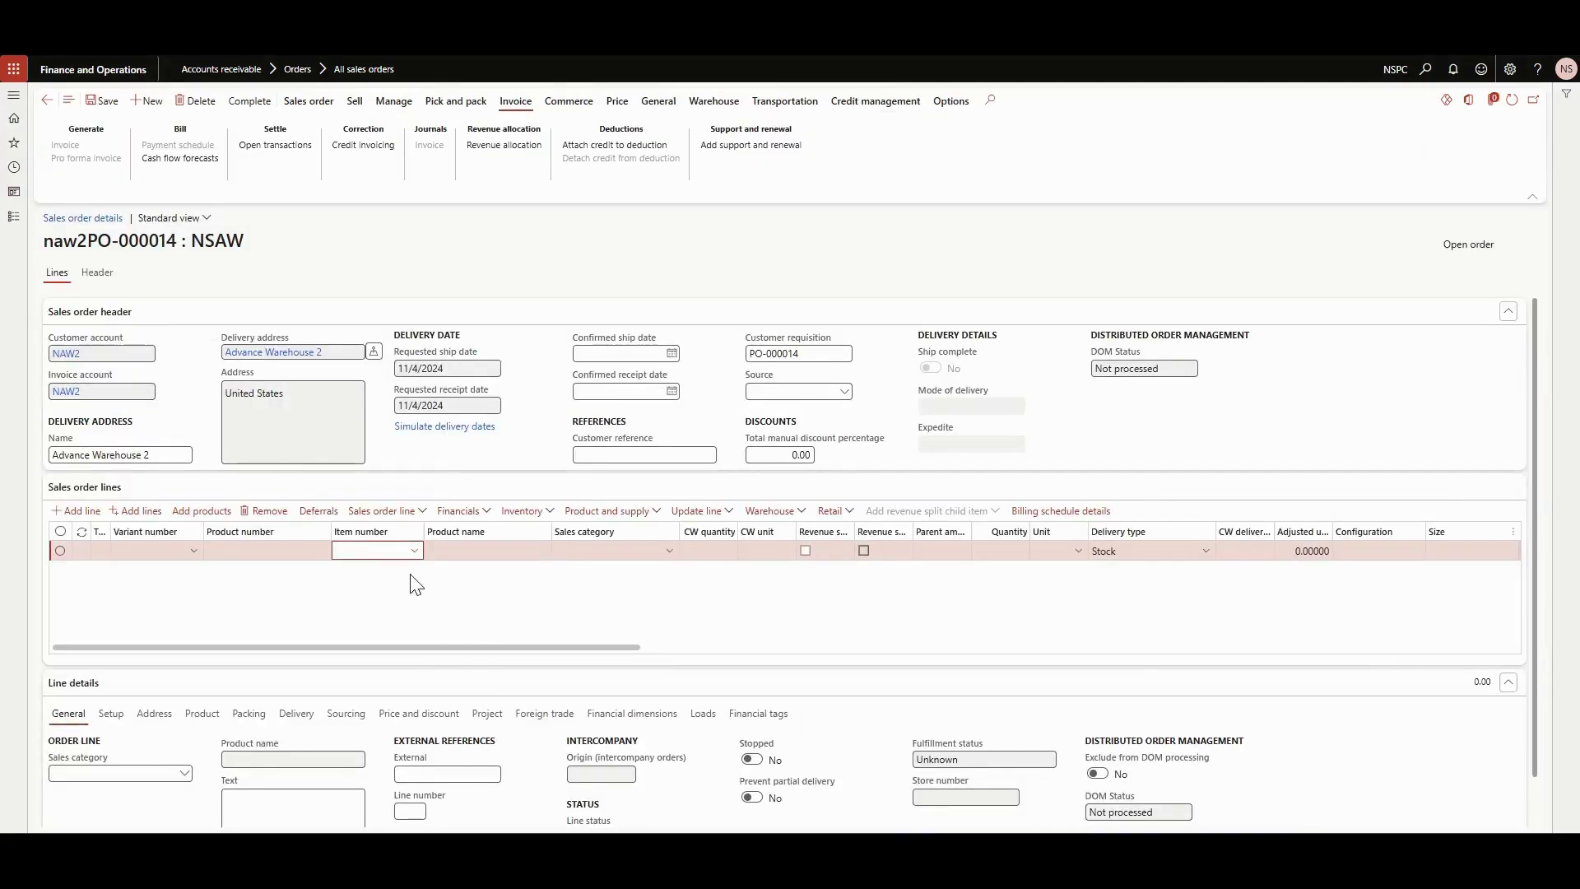
- Set the warehouse in the sales order header to S1W1, leave the order and reopen it
left_click(97, 272)
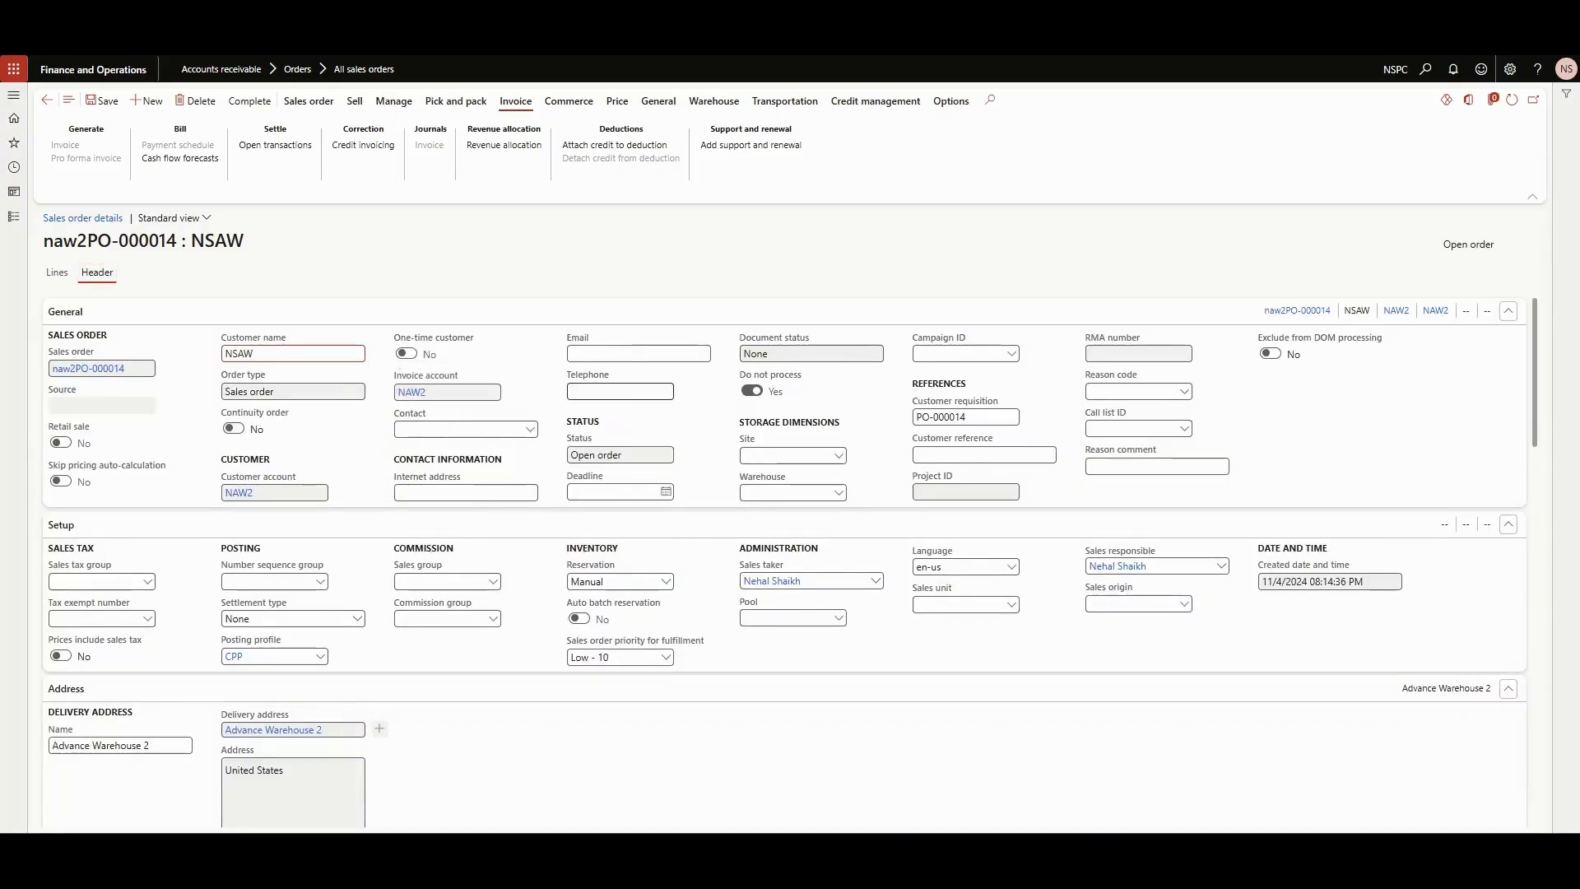
left_click(839, 494)
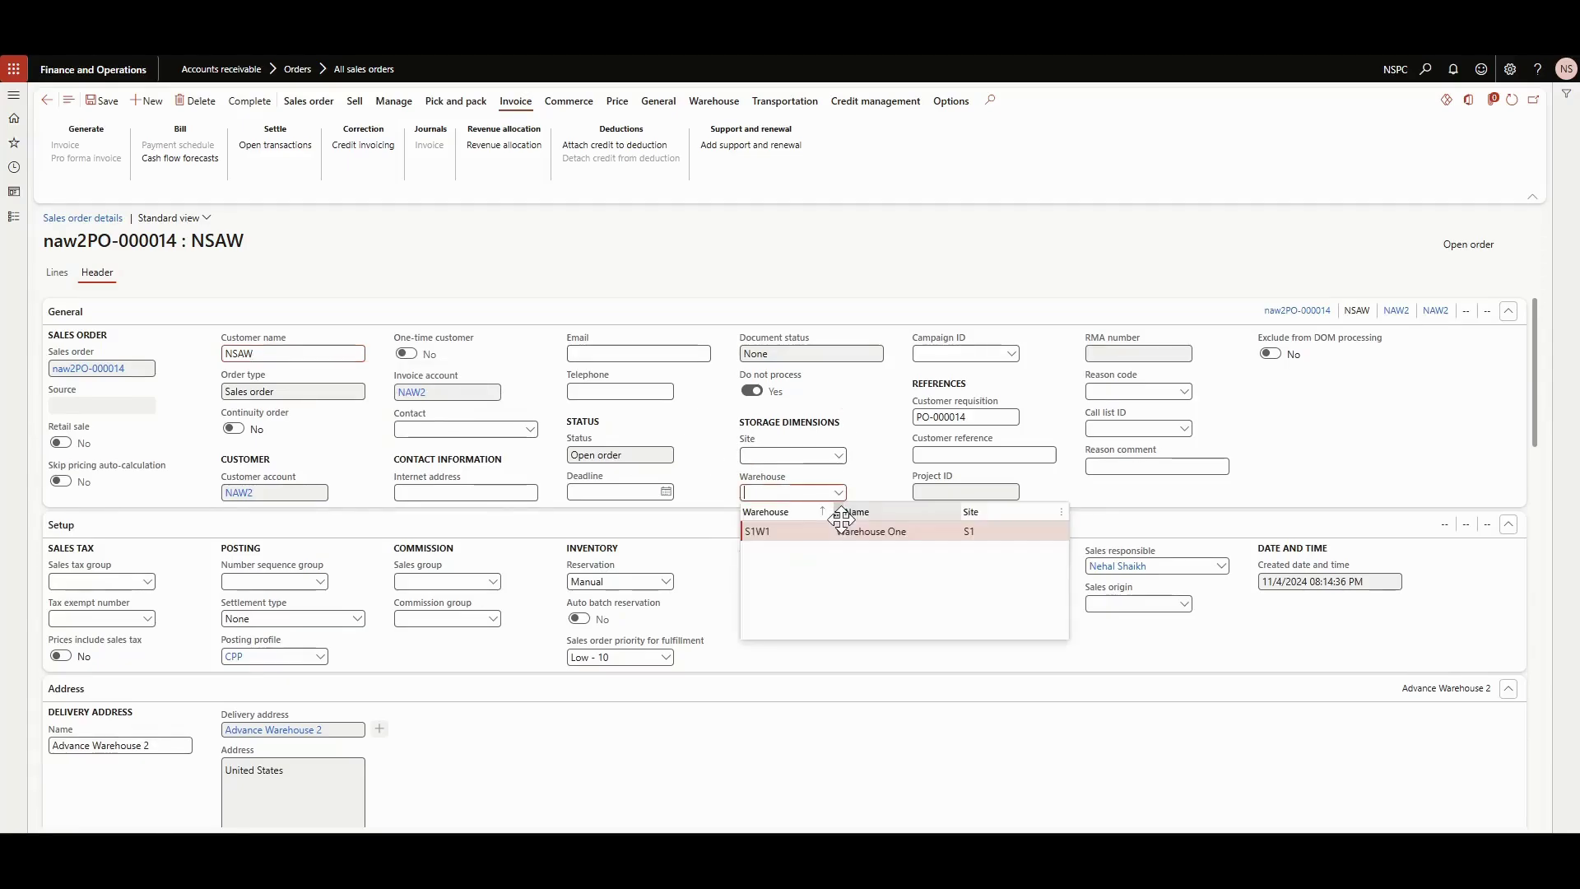
left_click(767, 533)
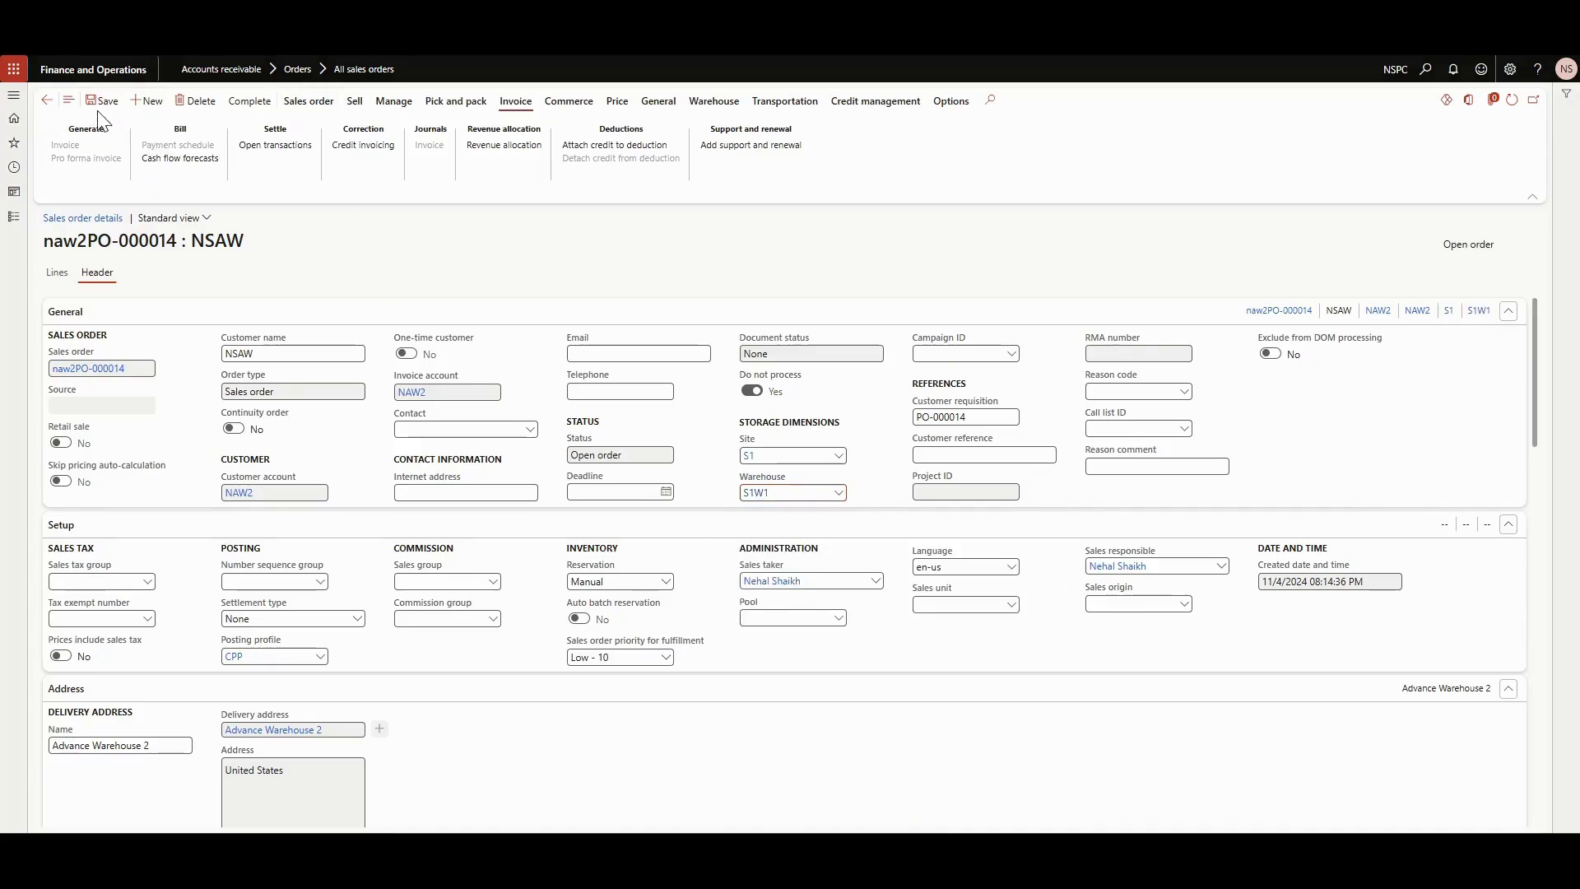
left_click(46, 103)
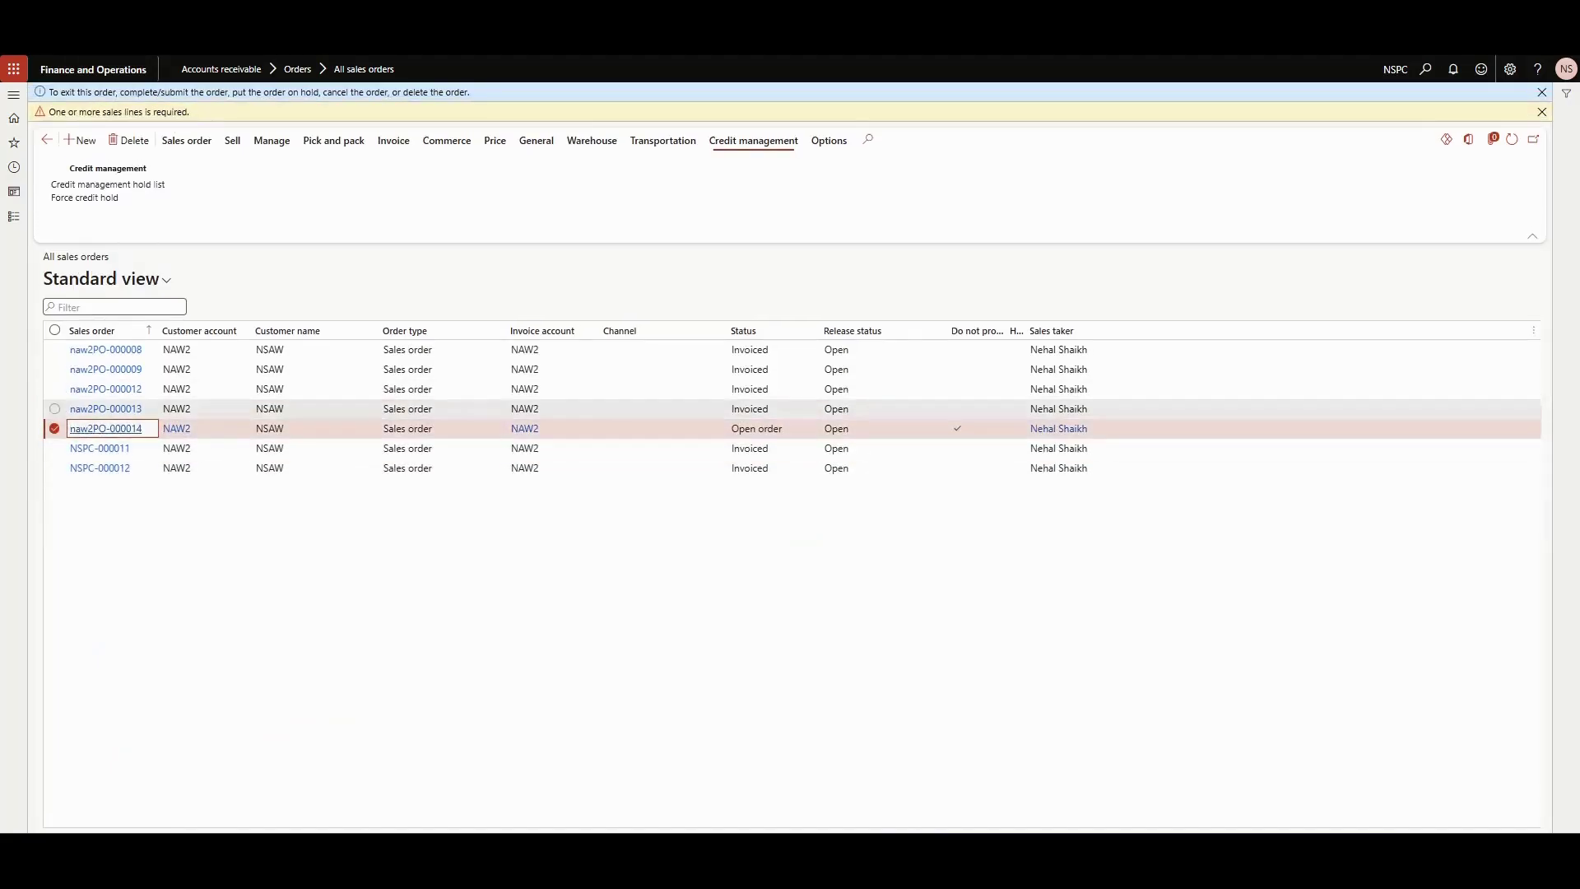
left_click(122, 429)
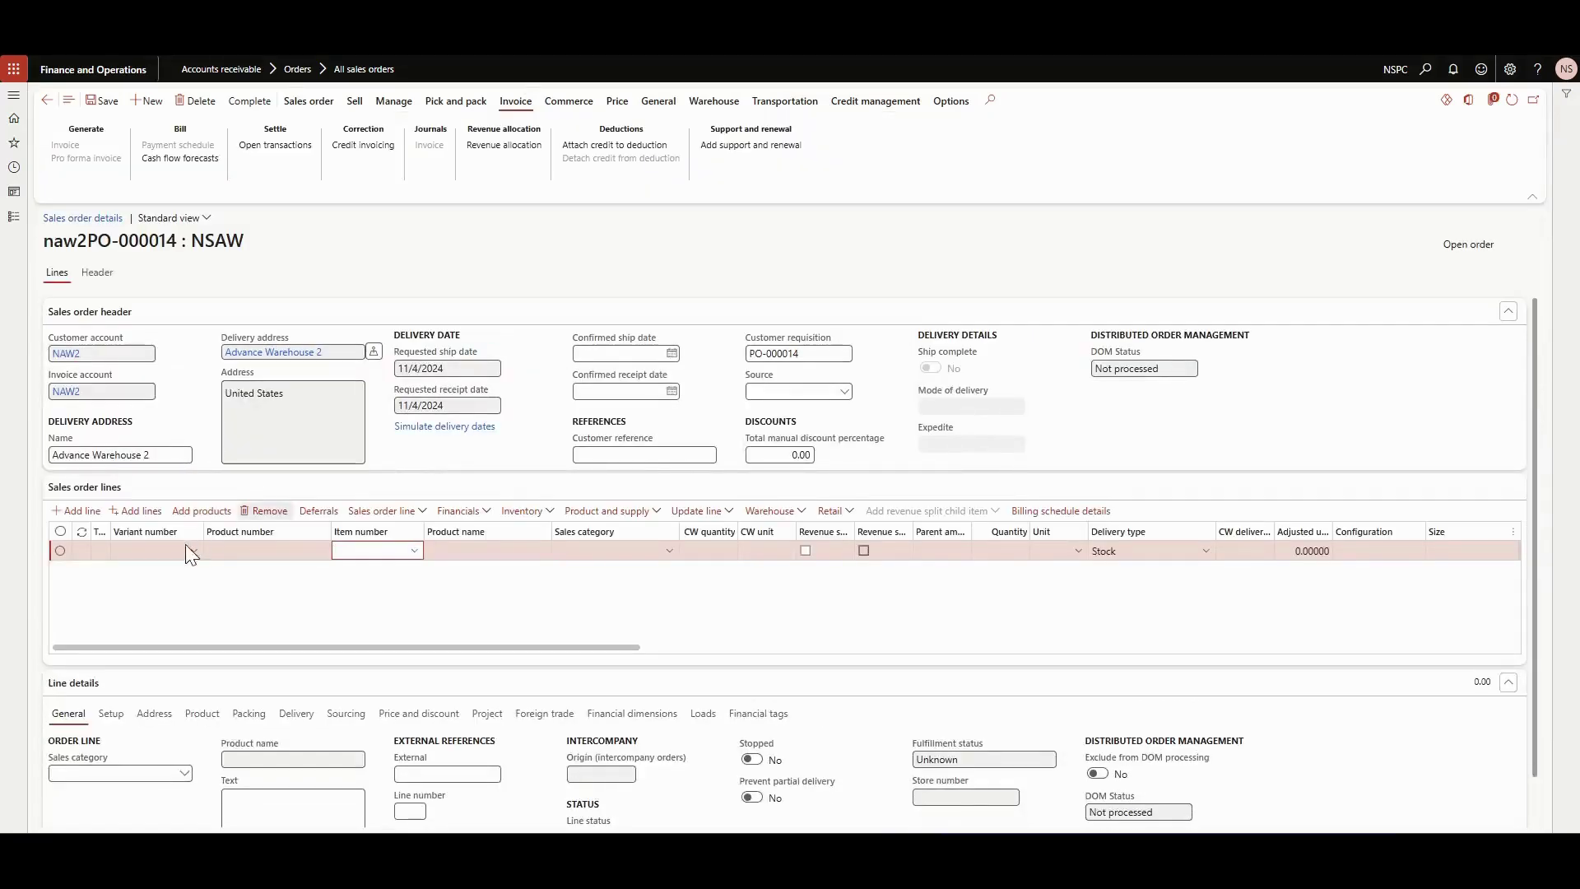
- Enter item ICP001 on the sales order line with unit price 100, then save and complete the order
key("alt+Down")
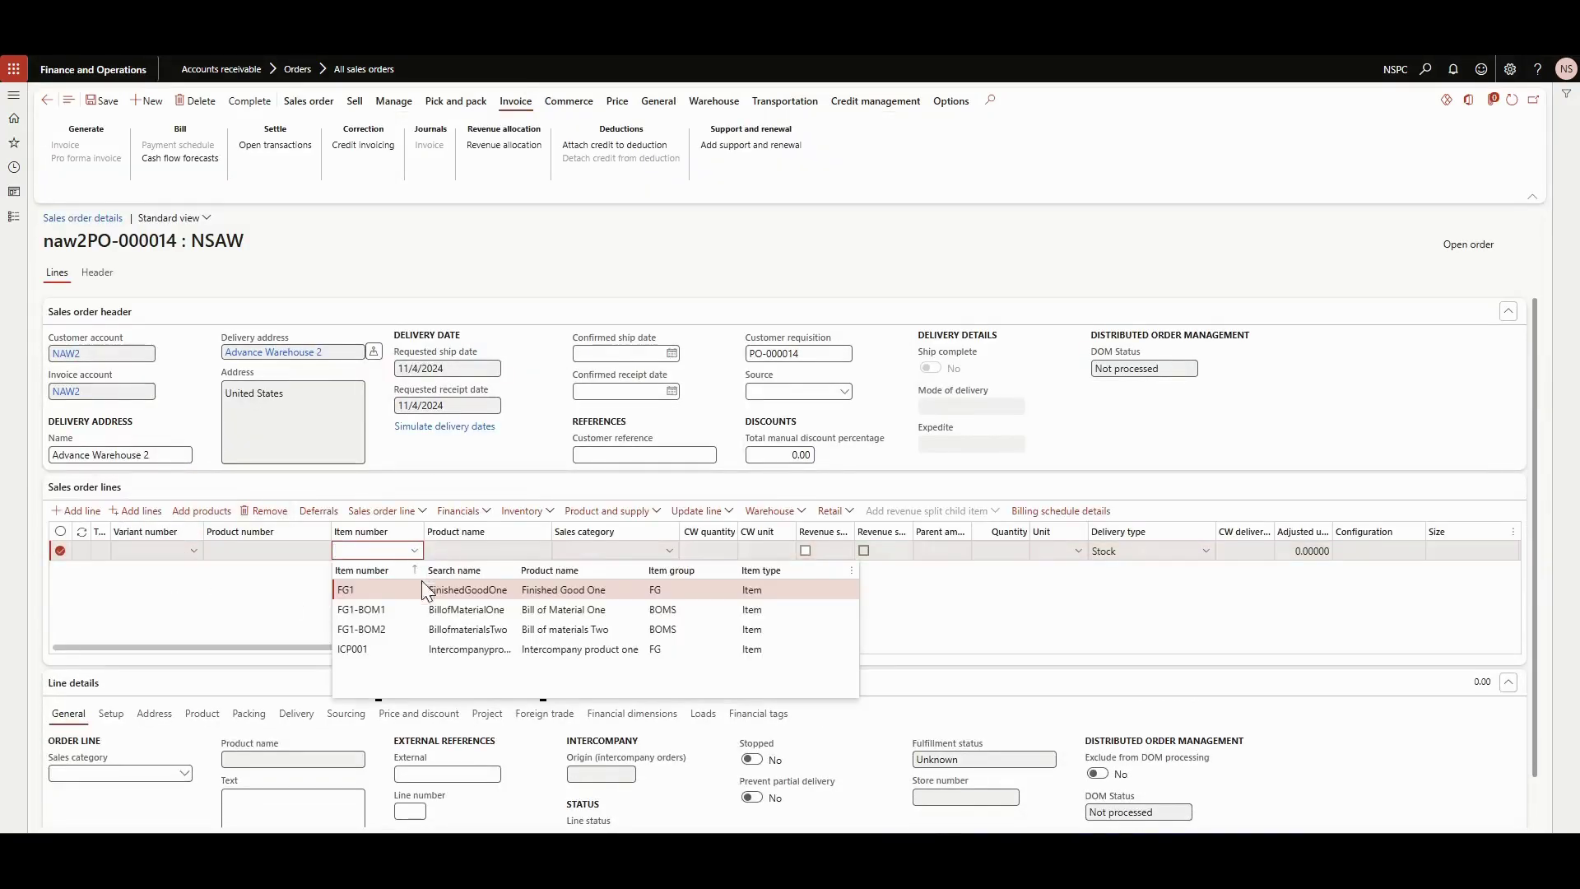
left_click(366, 651)
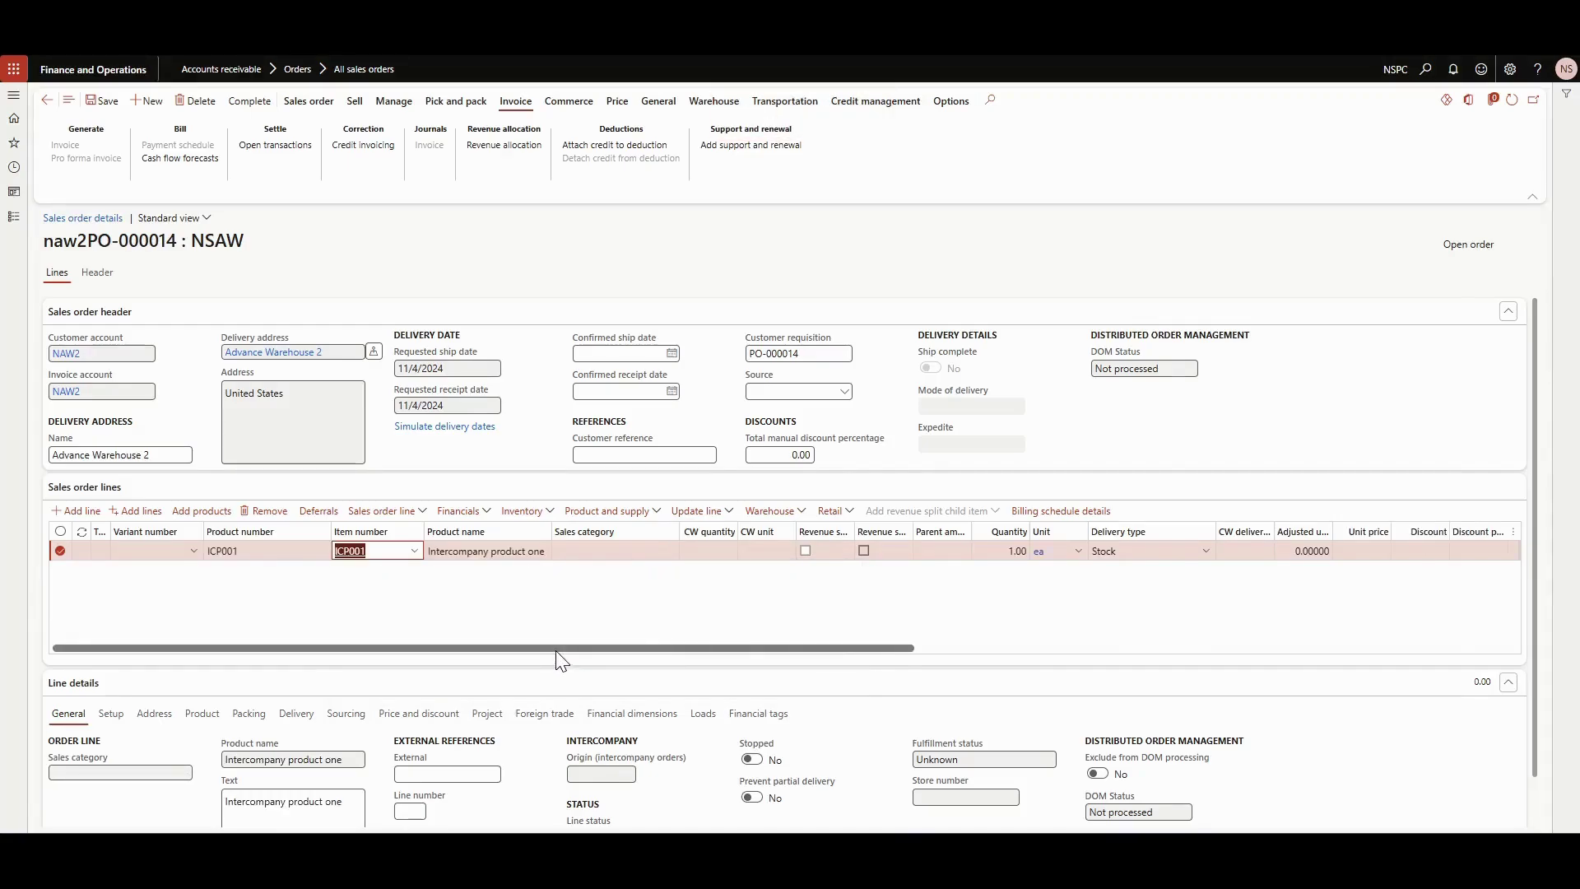
left_click_drag(556, 651, 678, 653)
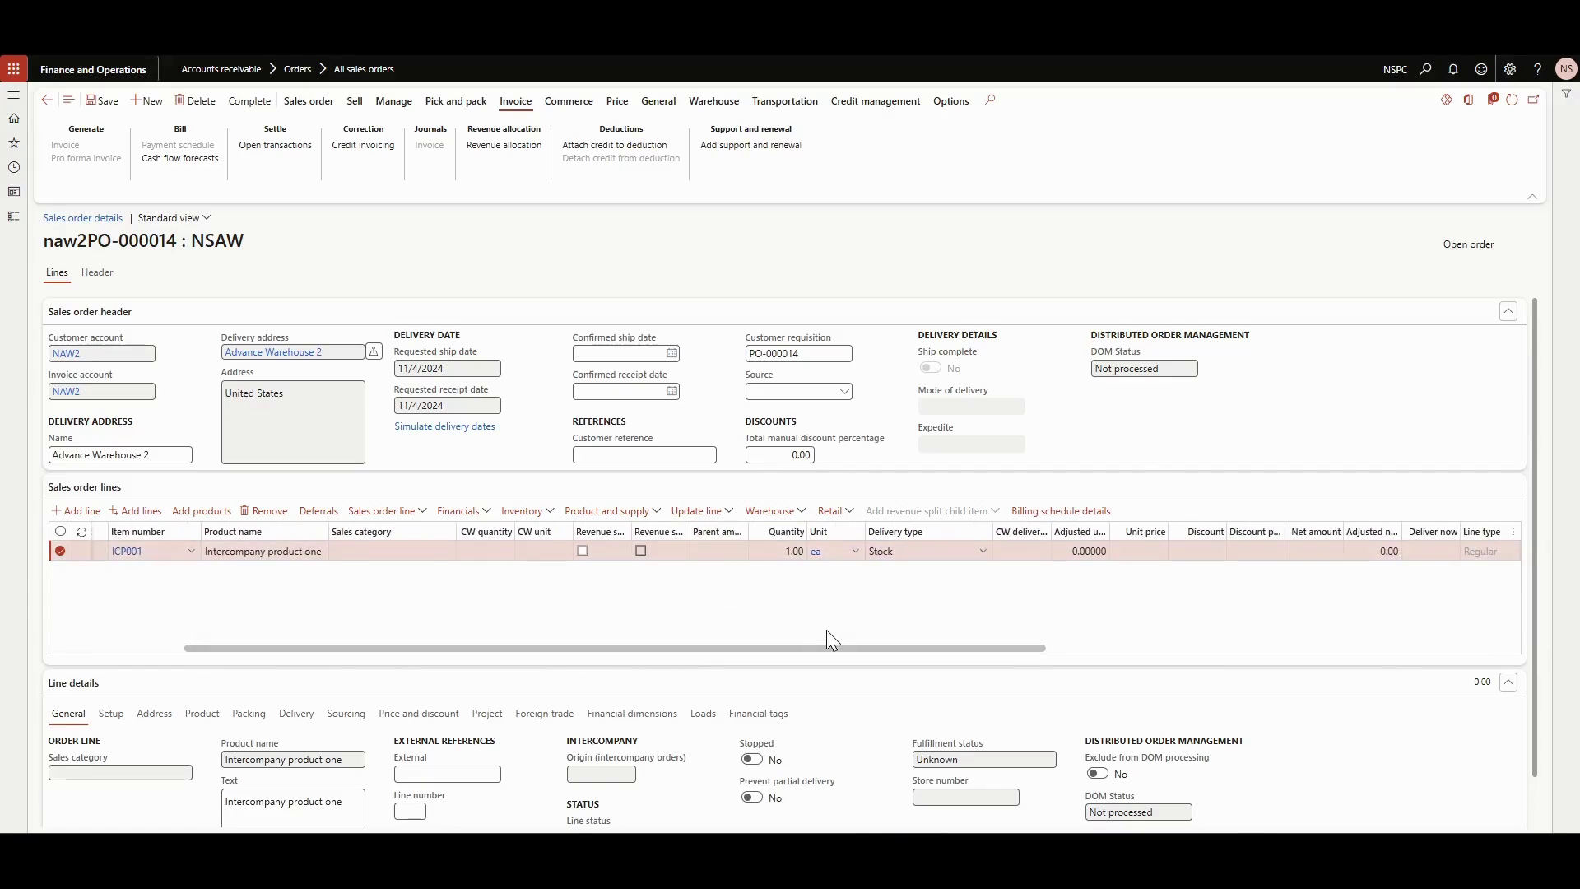
left_click_drag(827, 648, 928, 648)
left_click(964, 550)
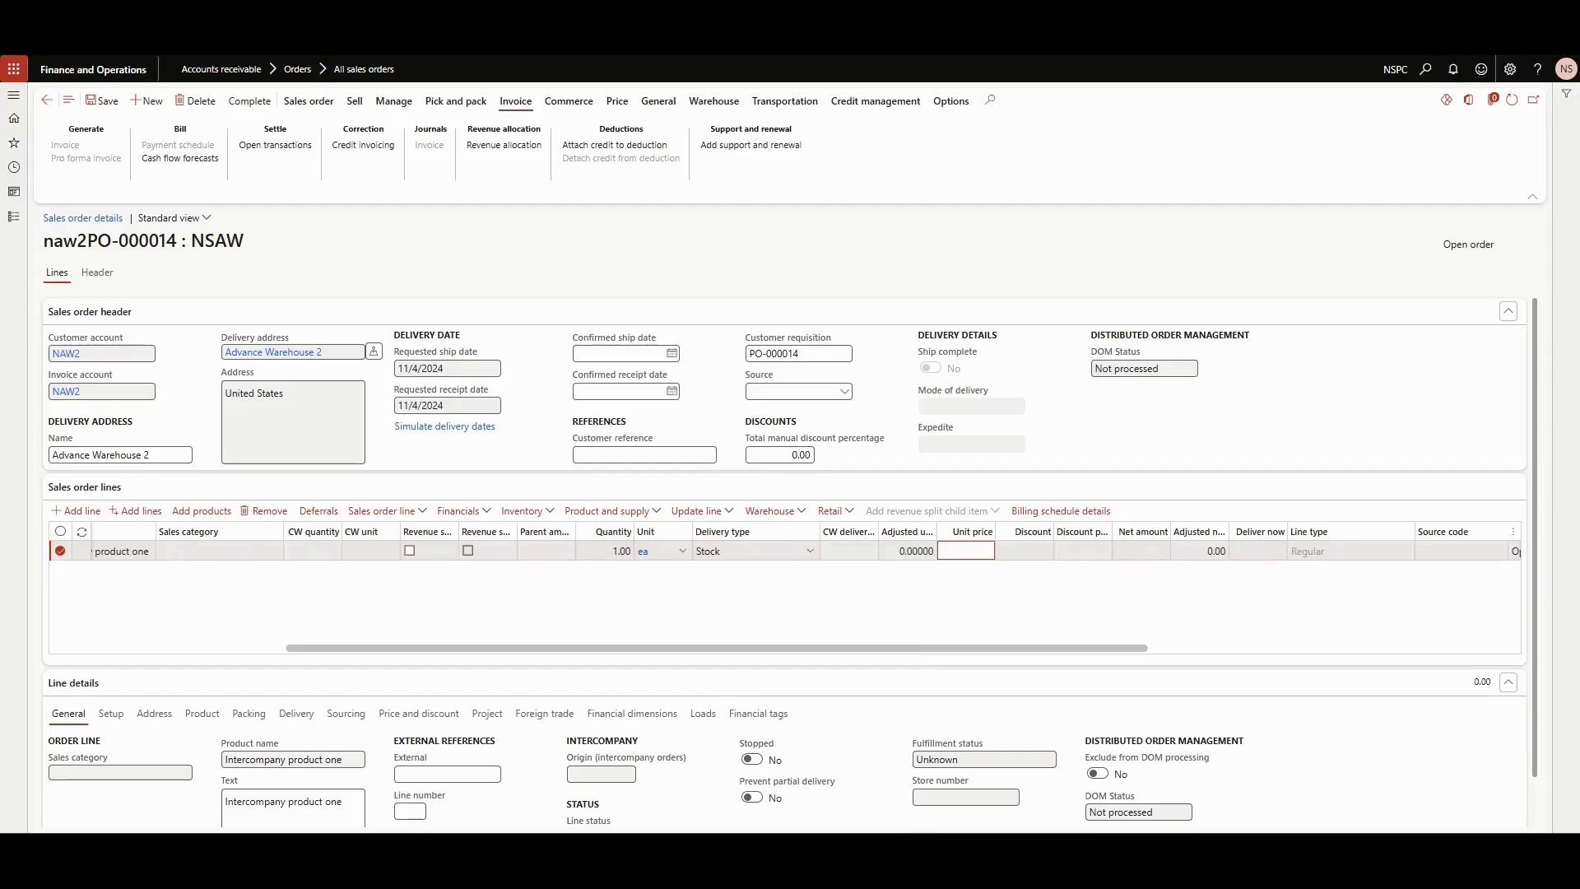
left_click(952, 600)
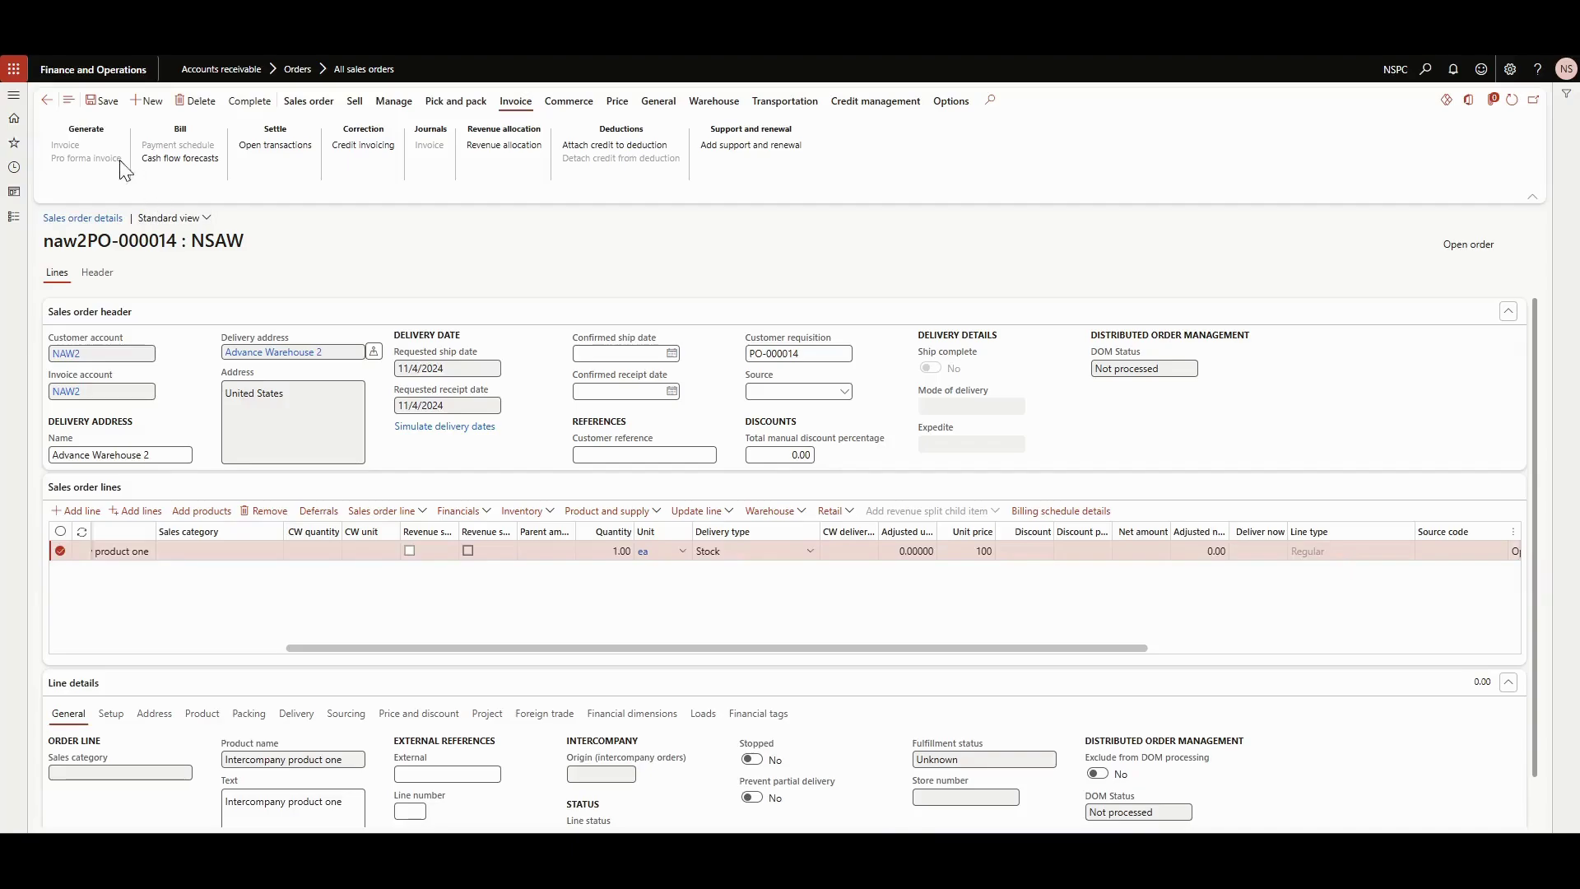
left_click(102, 101)
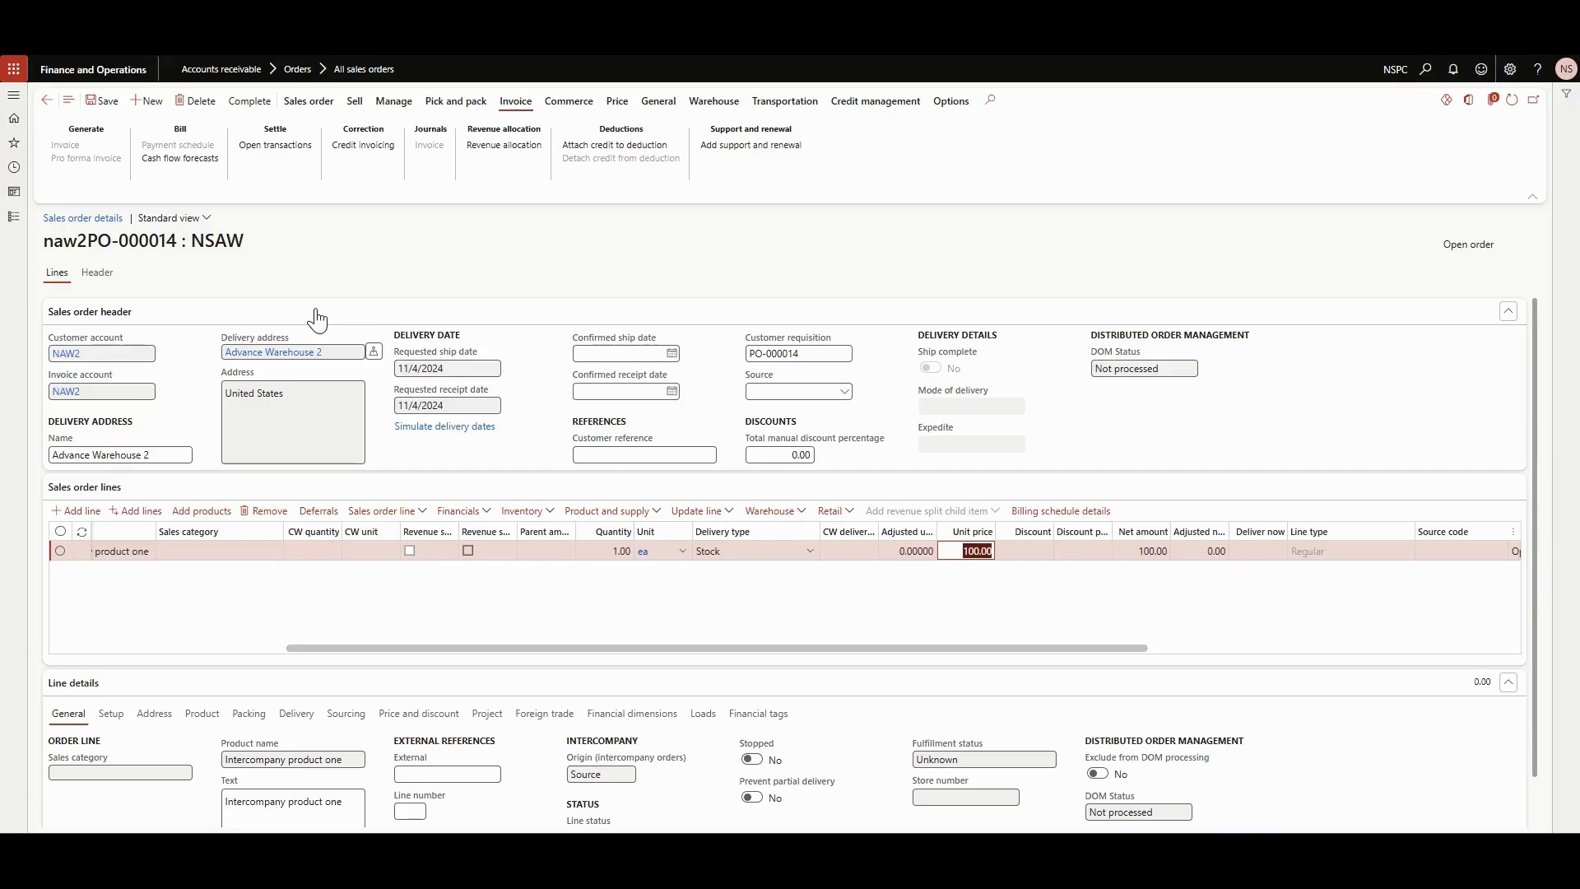
left_click(244, 110)
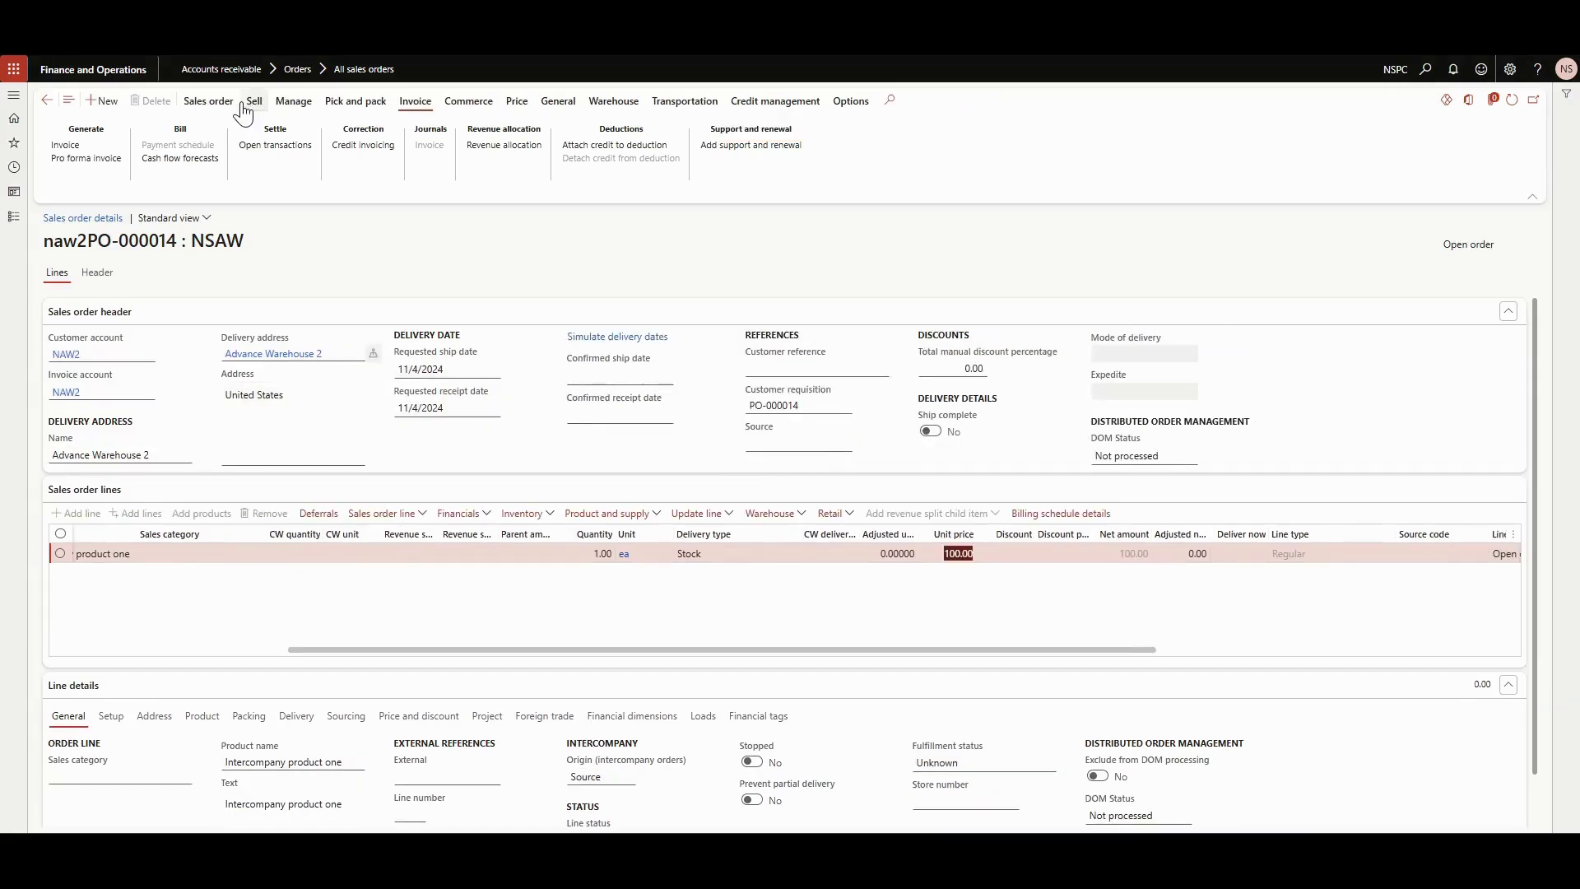
- Switch to the linked purchase order in NAW2 and examine its line's item, site, warehouse, quantity, unit price and net amount
left_click(227, 102)
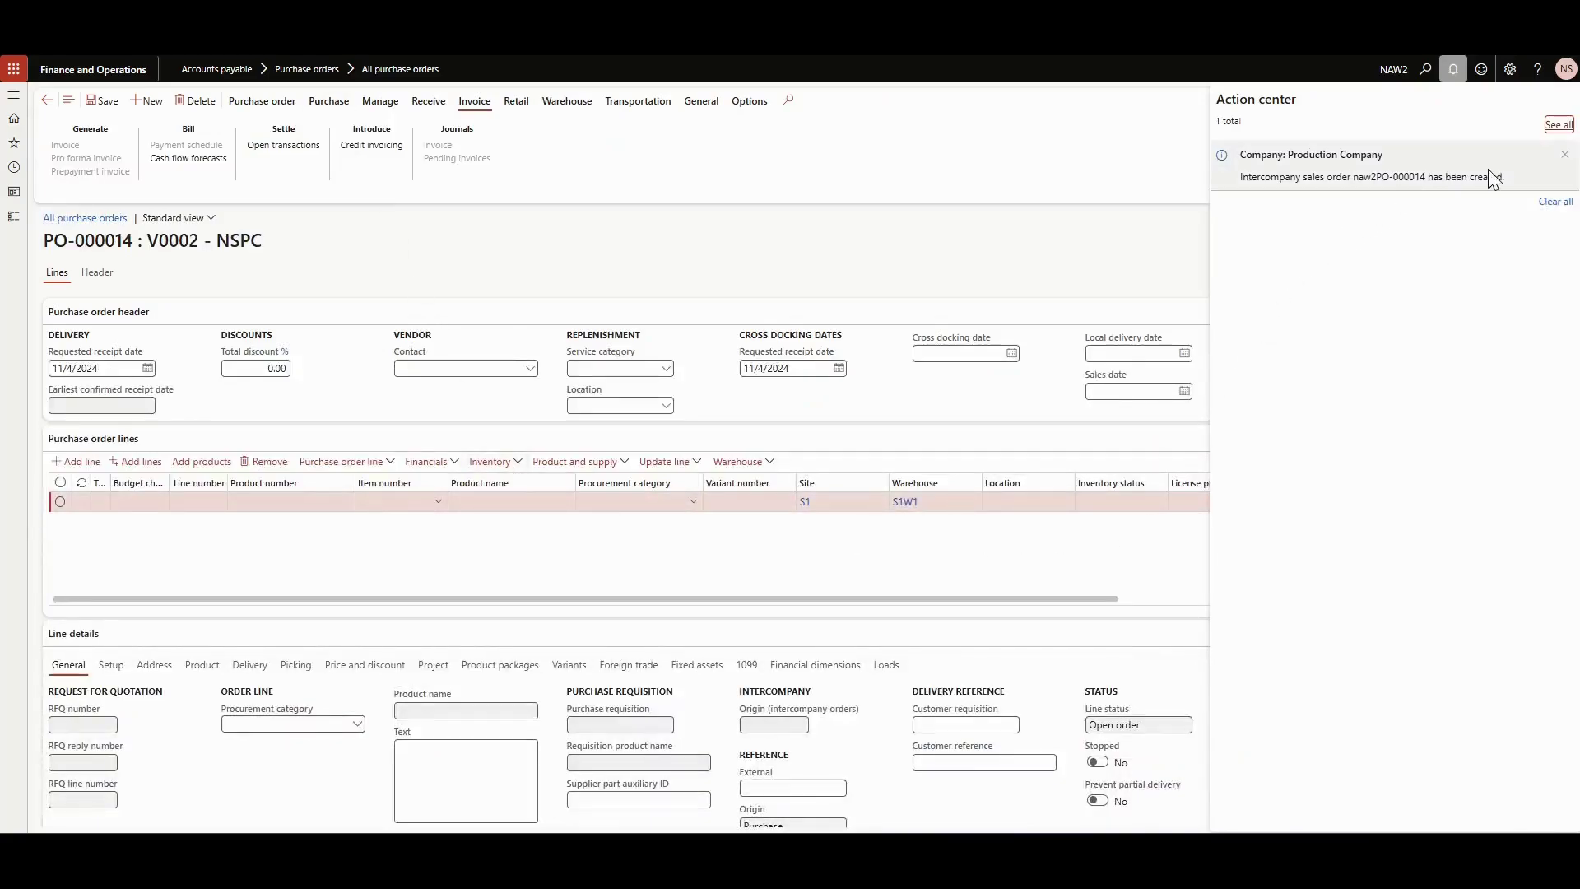
left_click(910, 182)
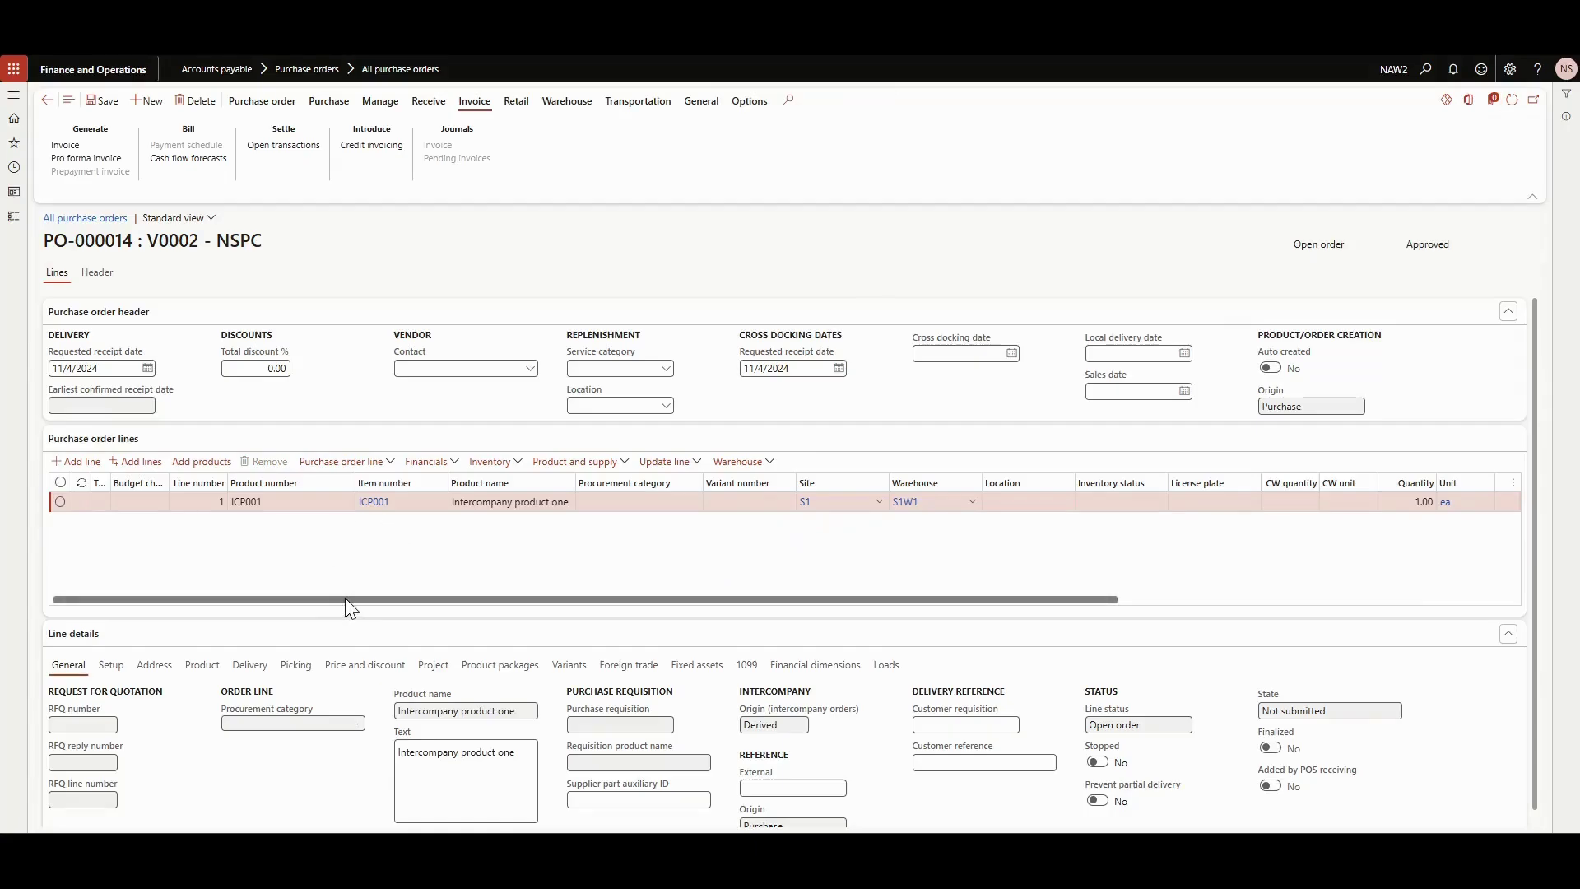
scroll(344, 597, "right", 2)
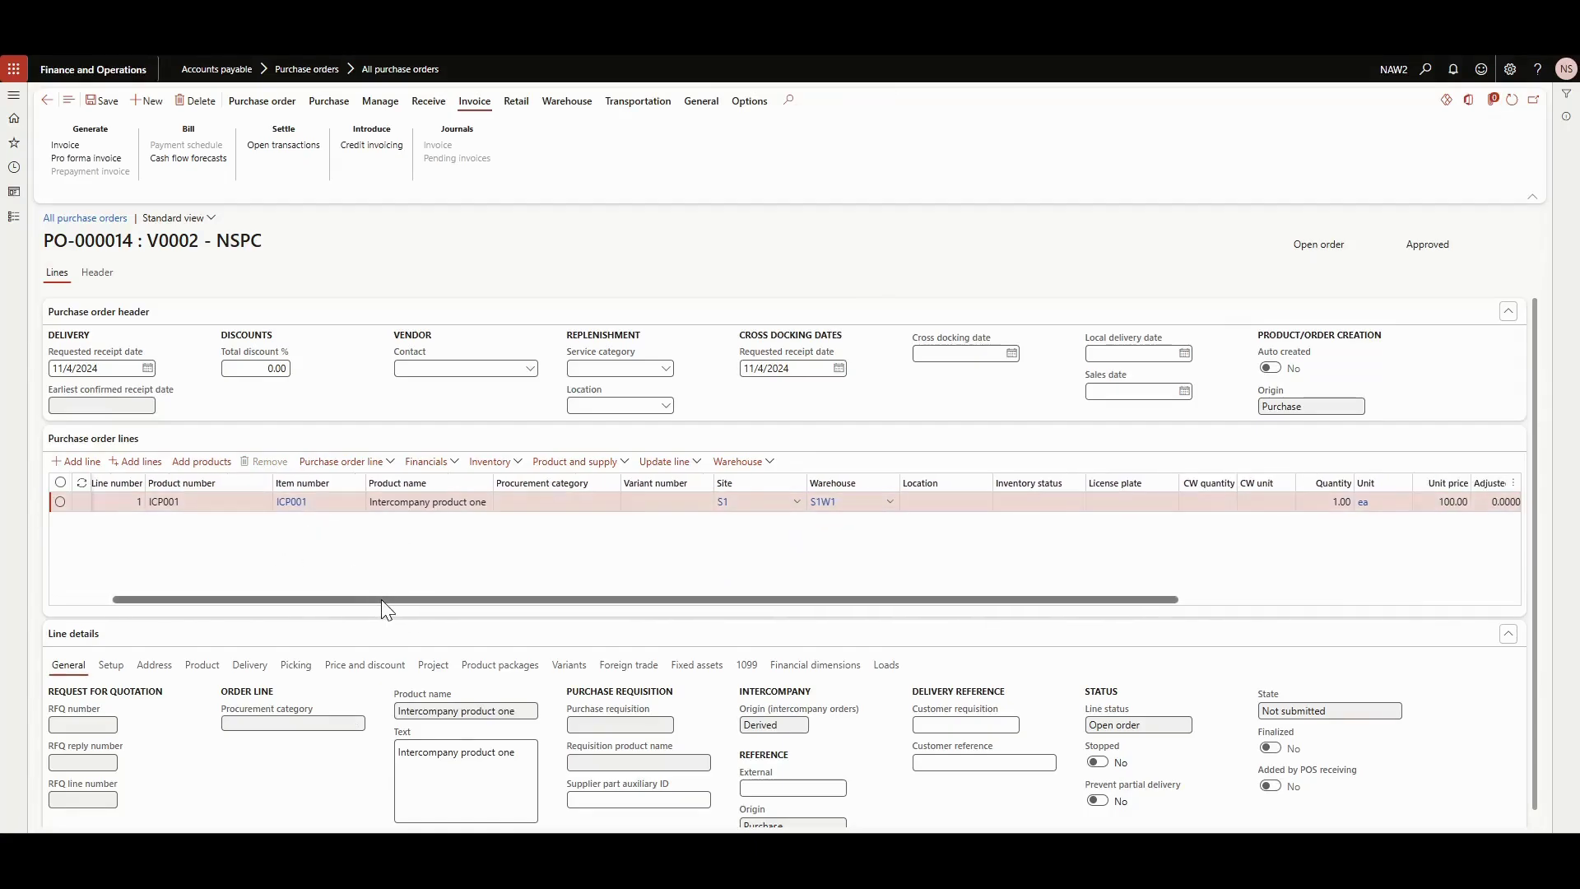
left_click_drag(386, 609, 955, 524)
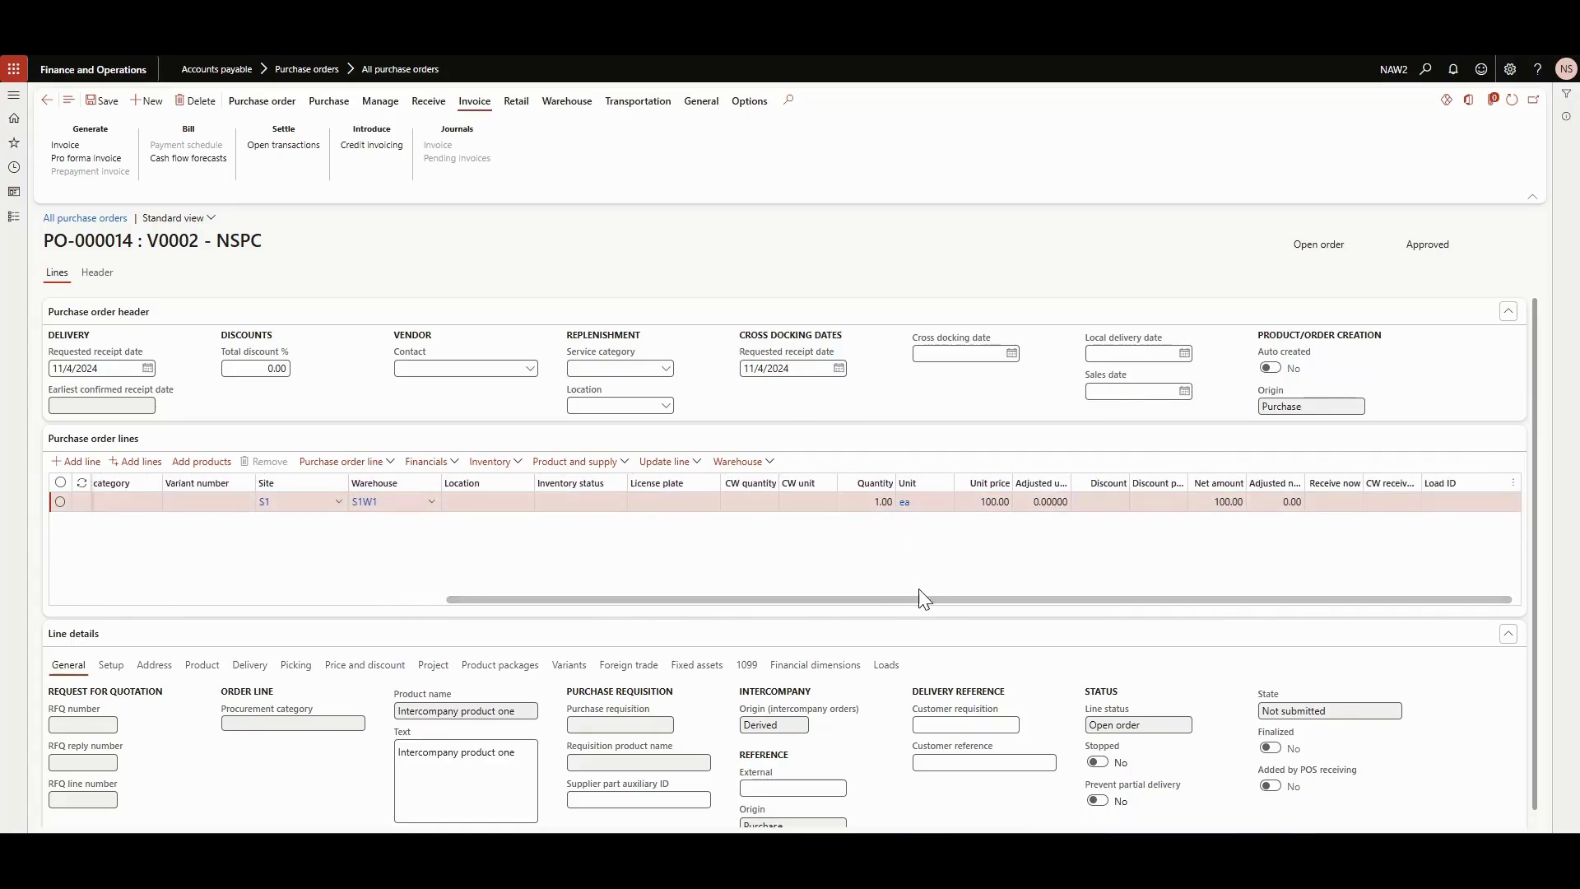
left_click_drag(907, 596, 967, 596)
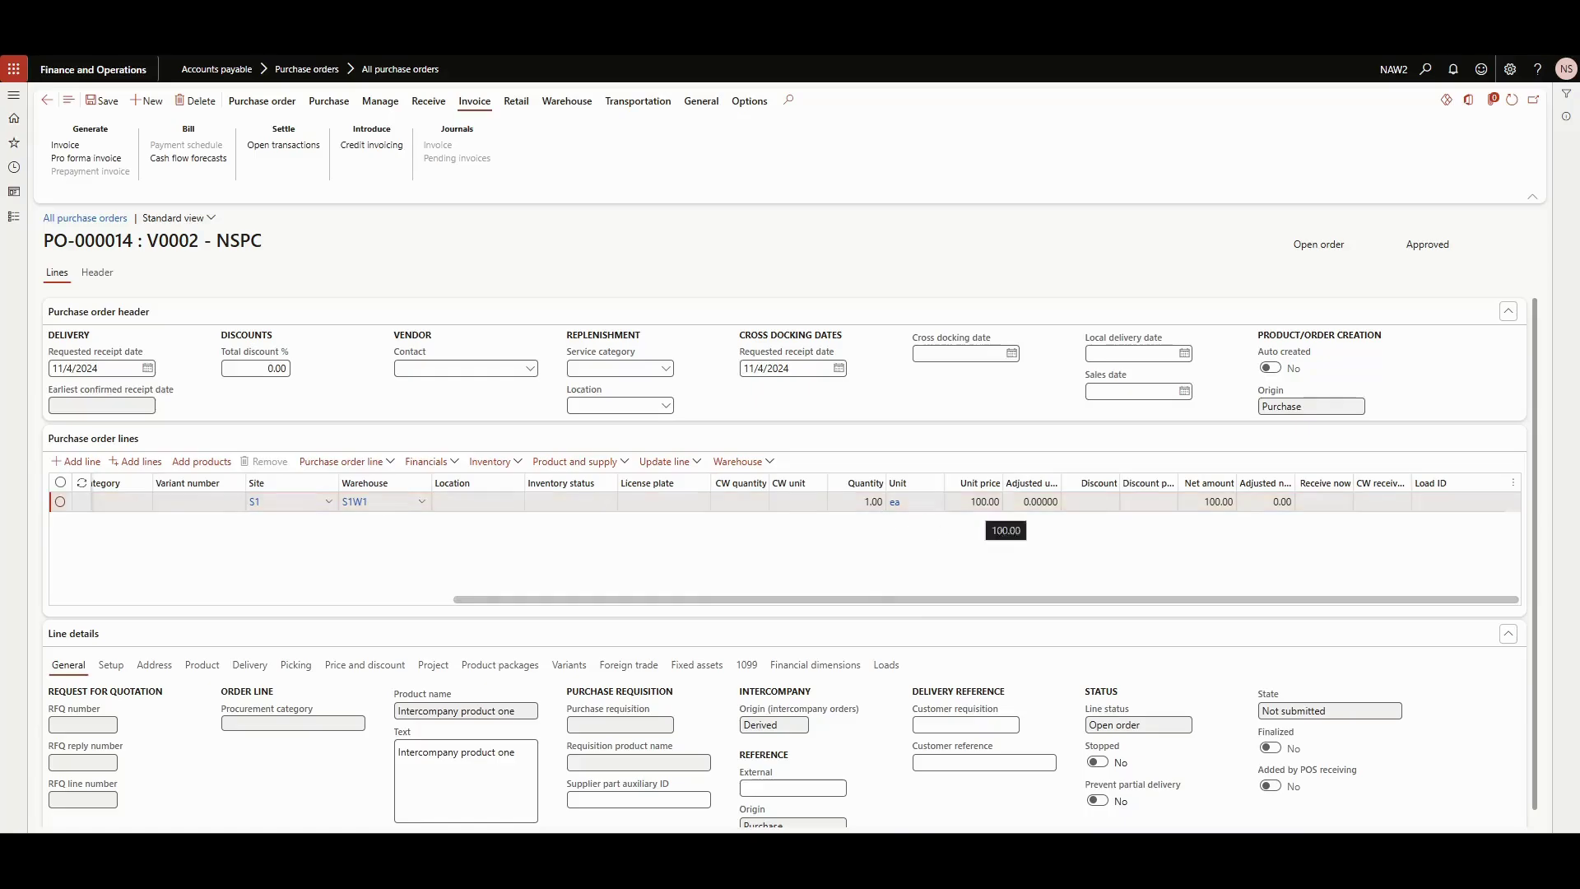
left_click_drag(706, 602, 406, 600)
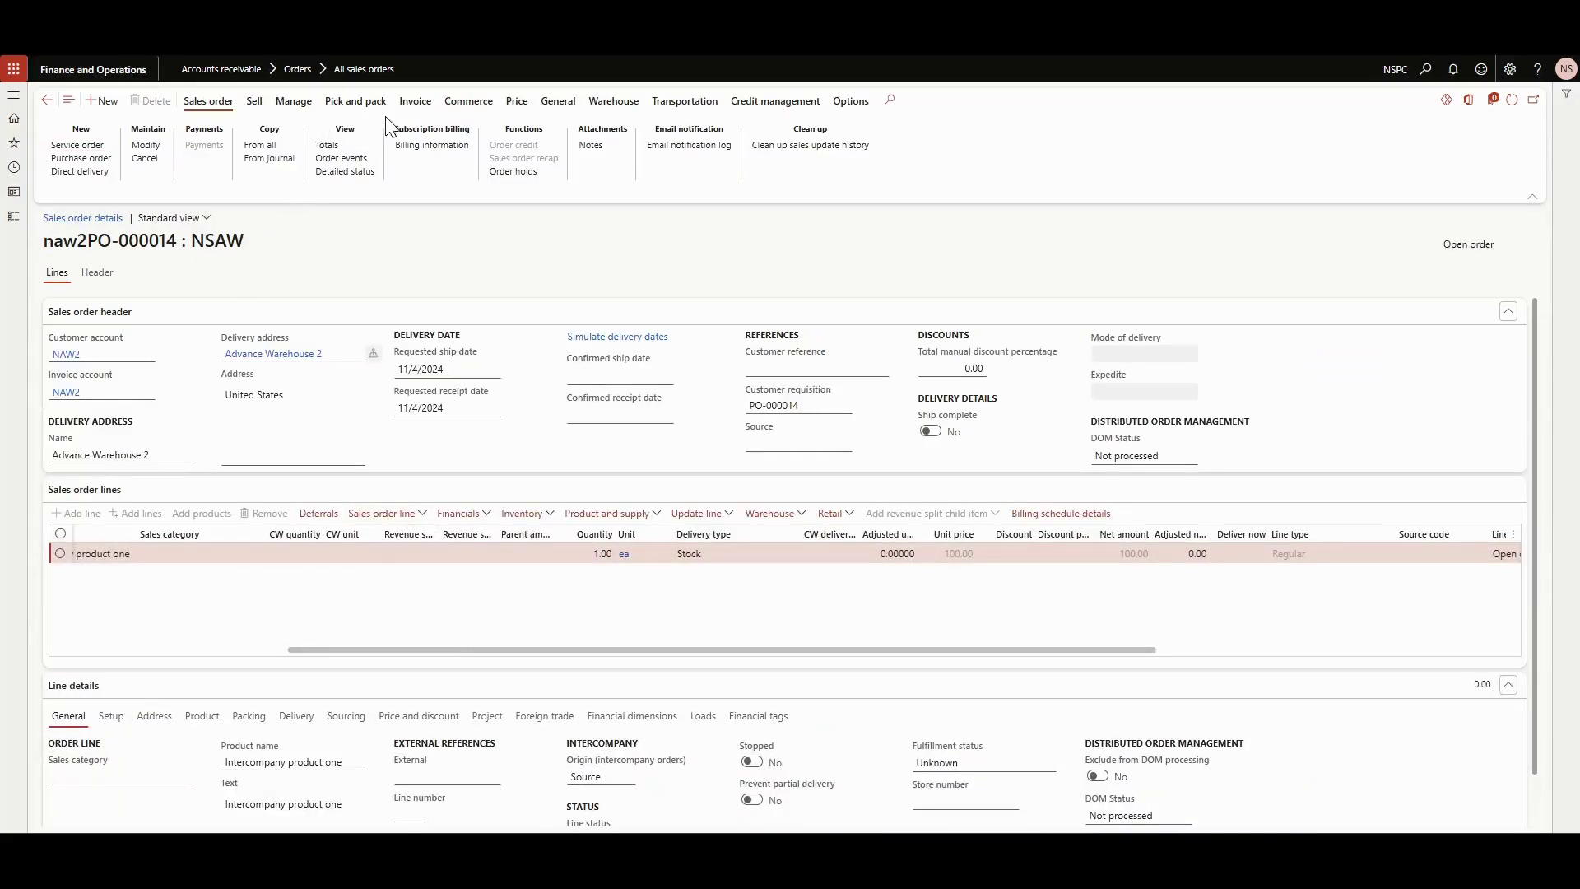
- Return to the sales order in NSPC and post its packing slip for the full quantity without printing
left_click(364, 102)
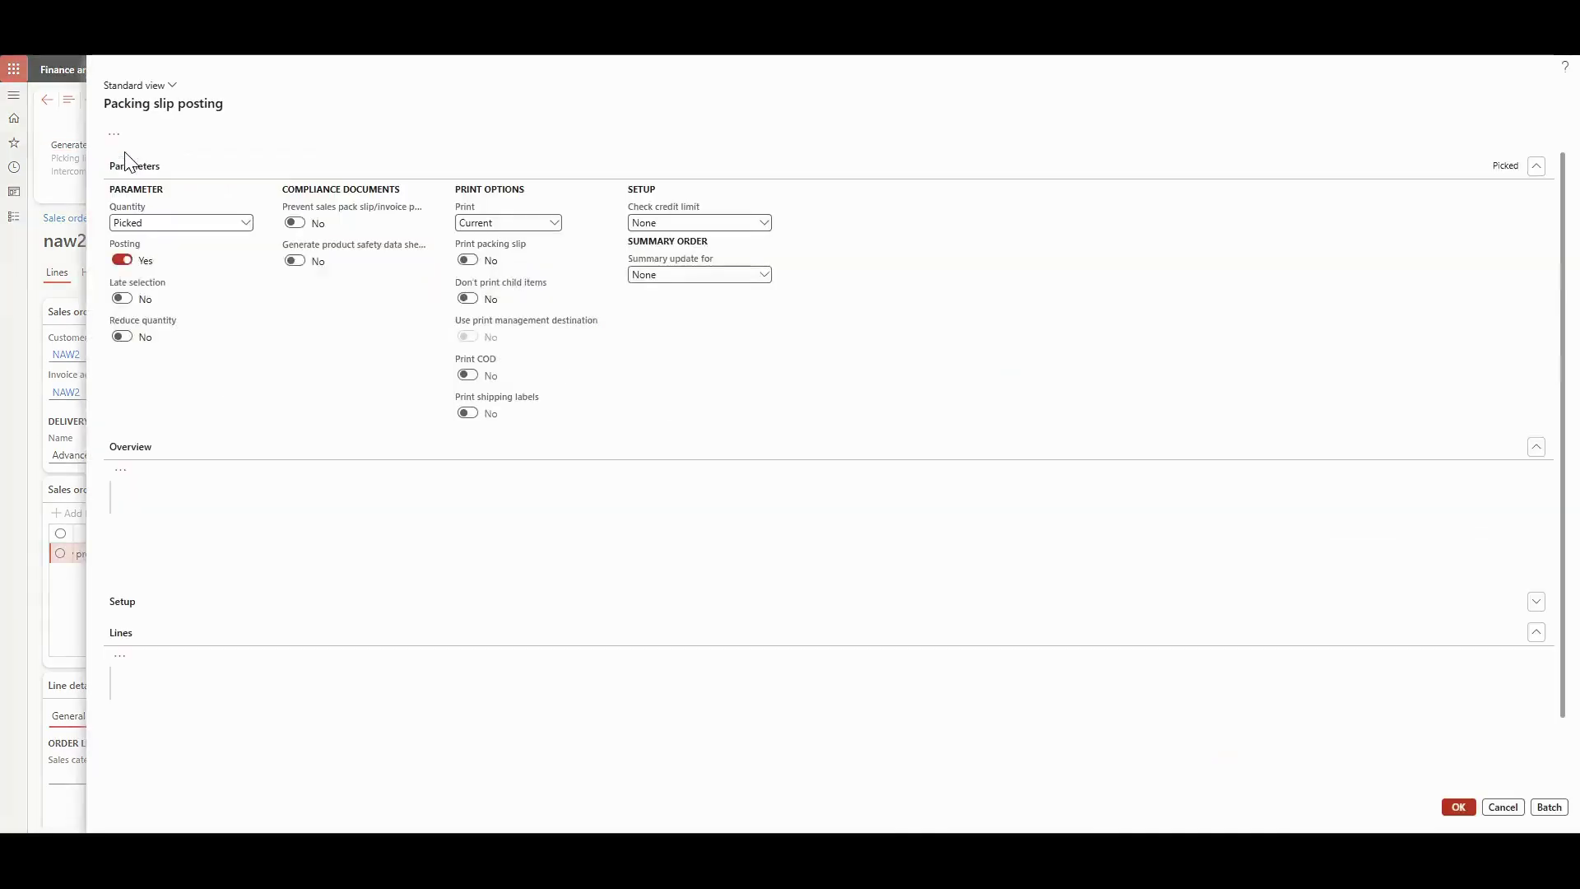
left_click(246, 223)
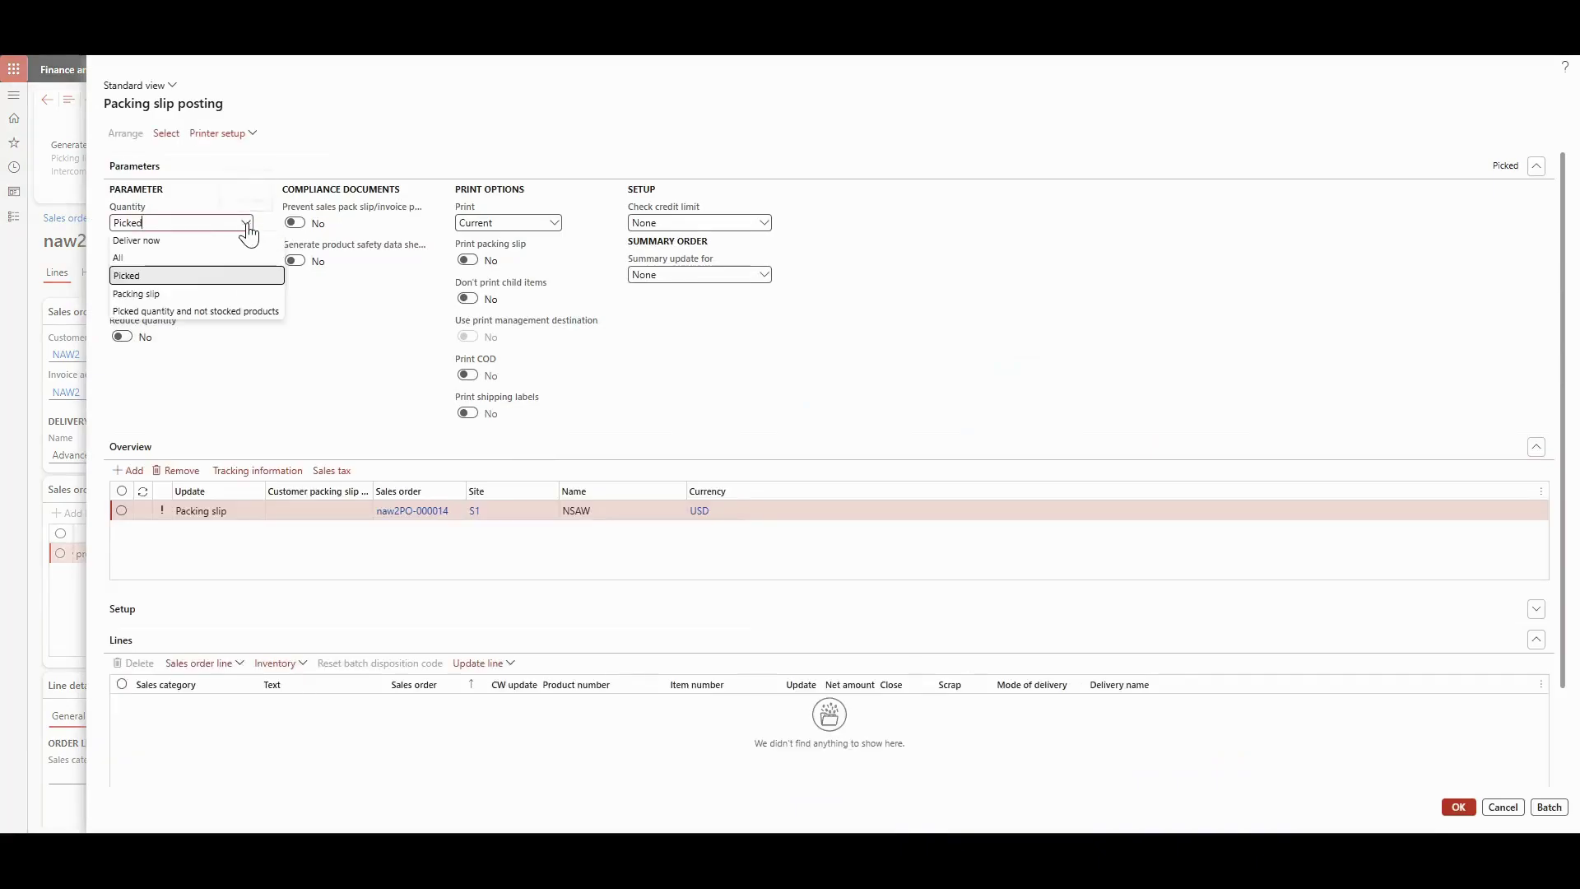
left_click(208, 286)
scroll(239, 298, "down", 1)
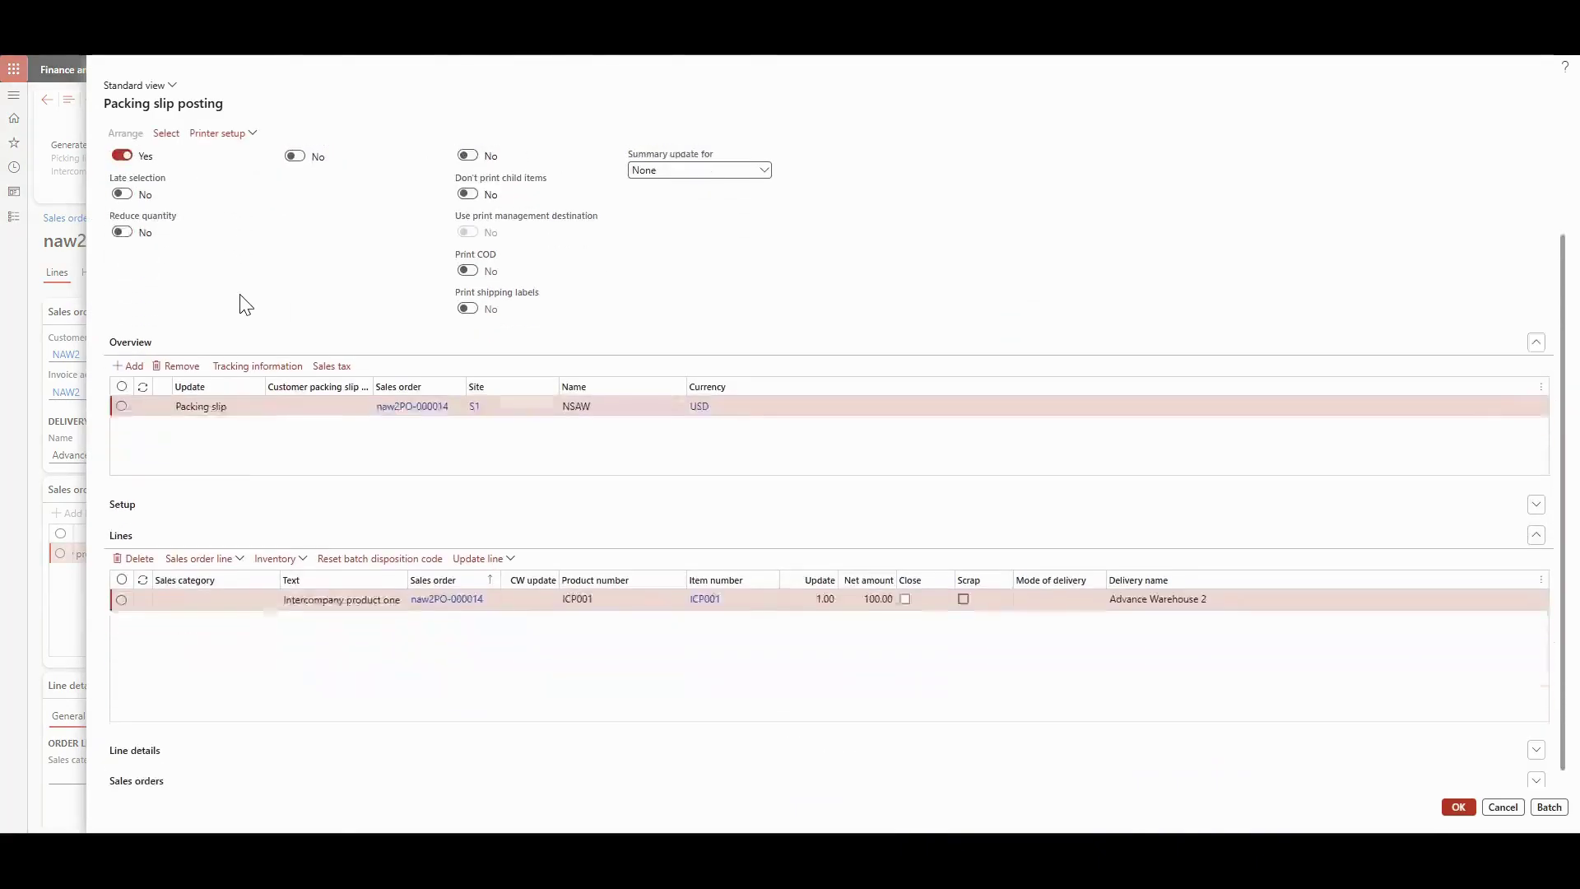
left_click(1459, 808)
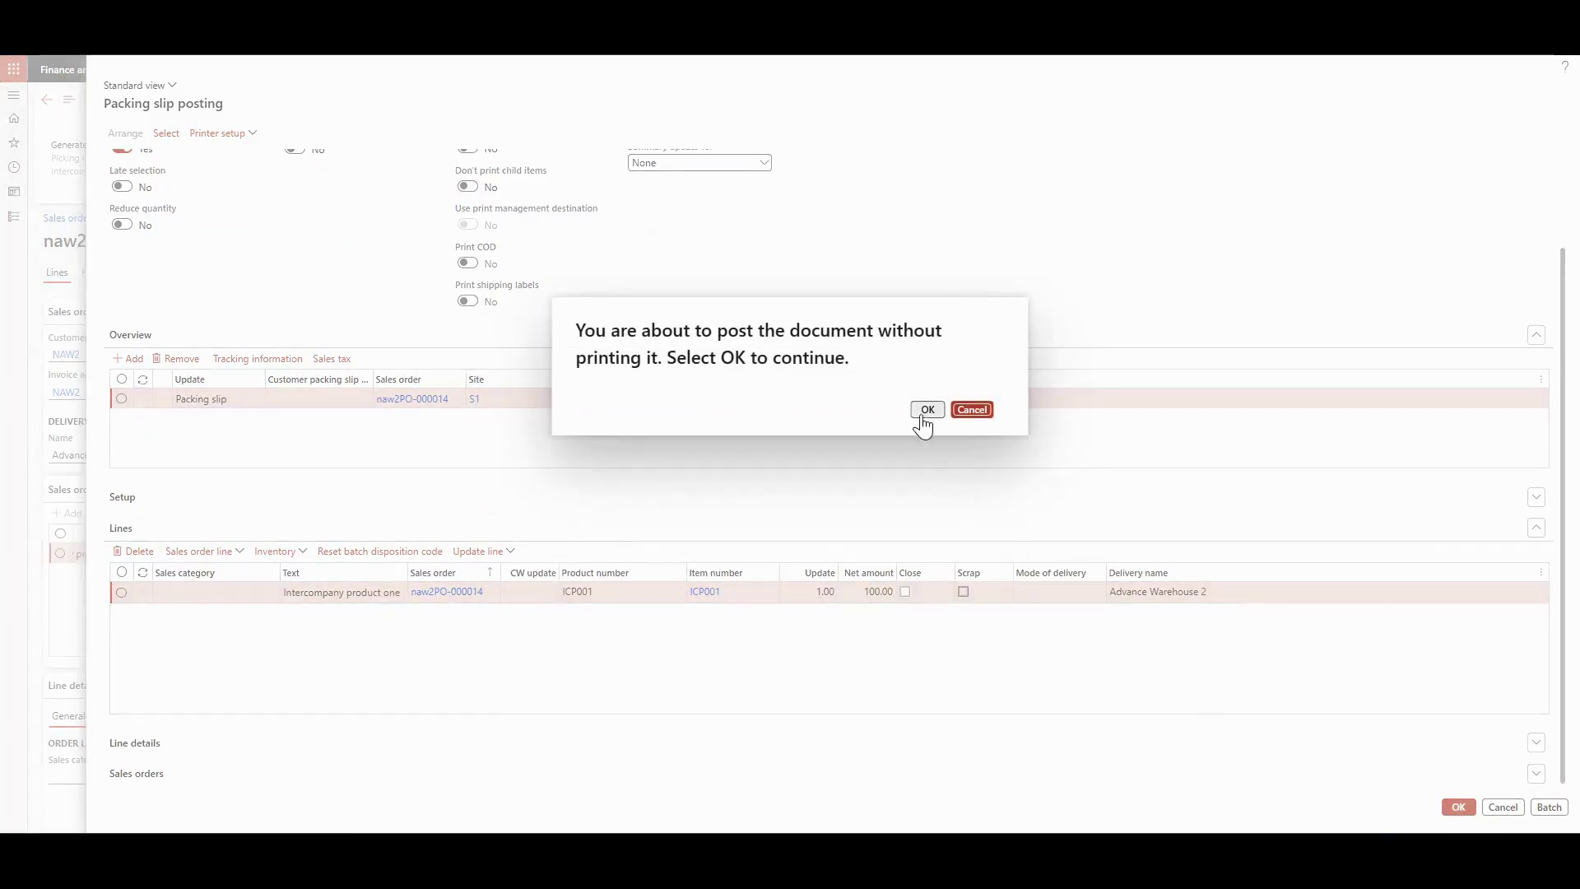
left_click(927, 410)
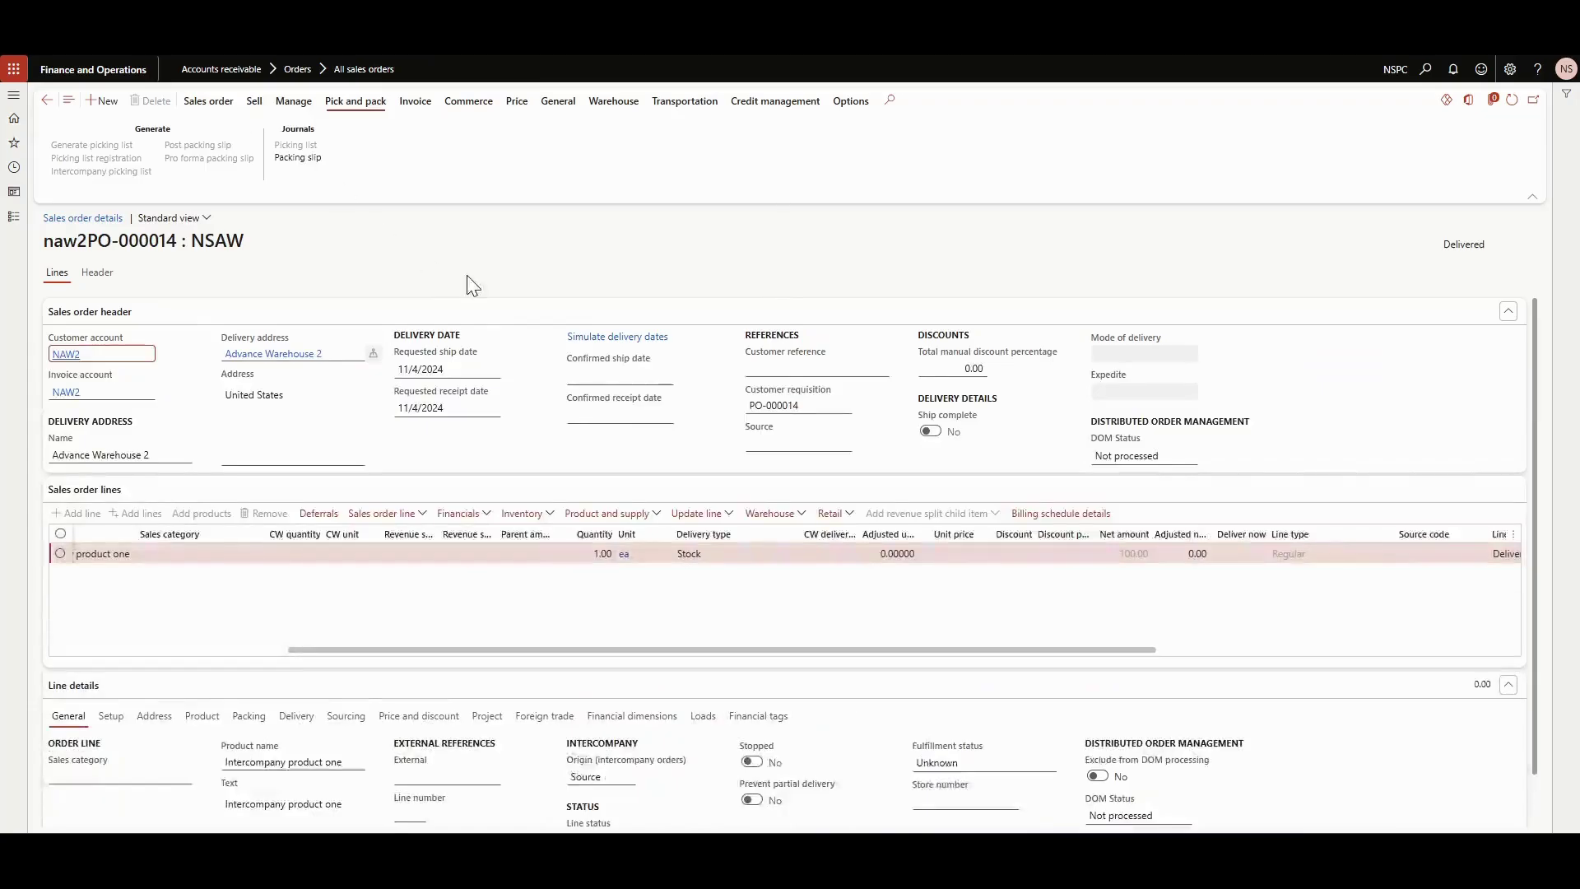
- Post the sales order's invoice with quantity based on the packing slip
left_click(415, 100)
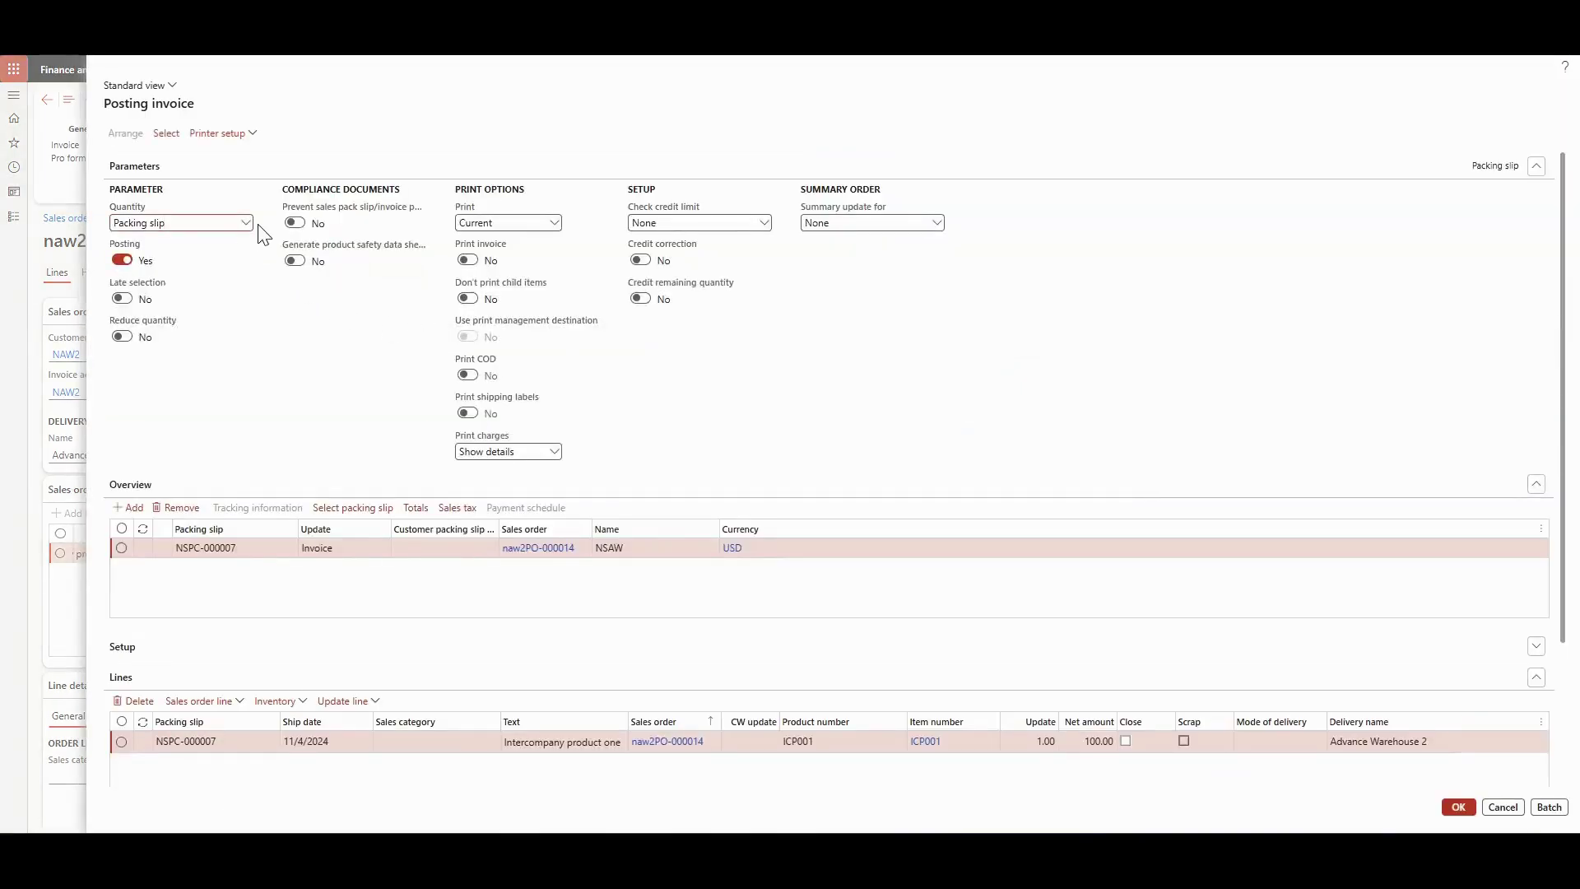
scroll(272, 412, "down", 2)
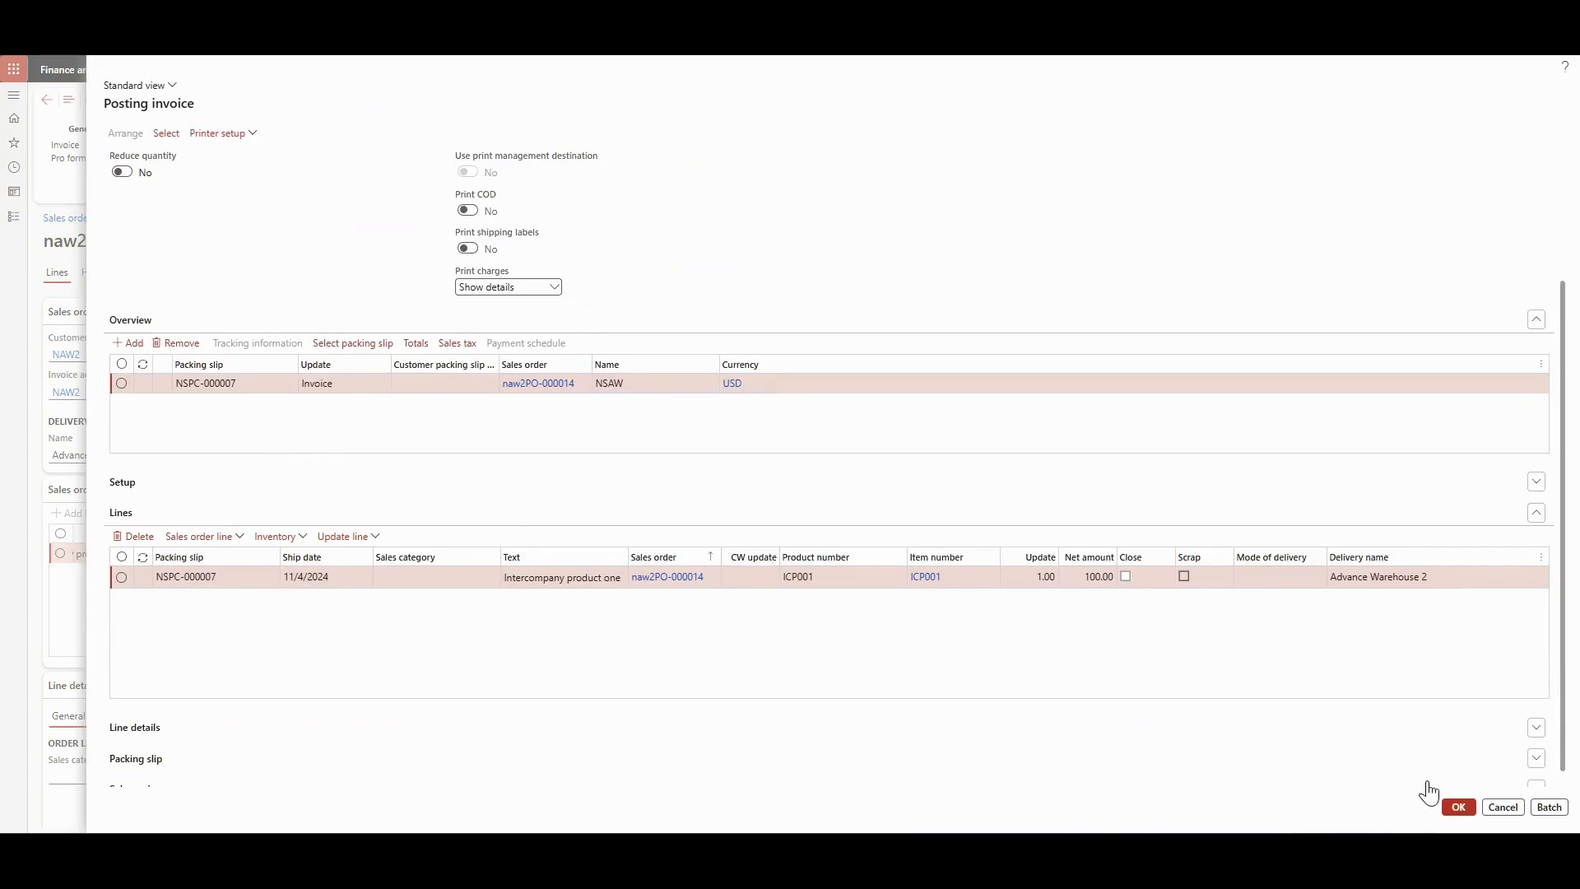
left_click(1457, 808)
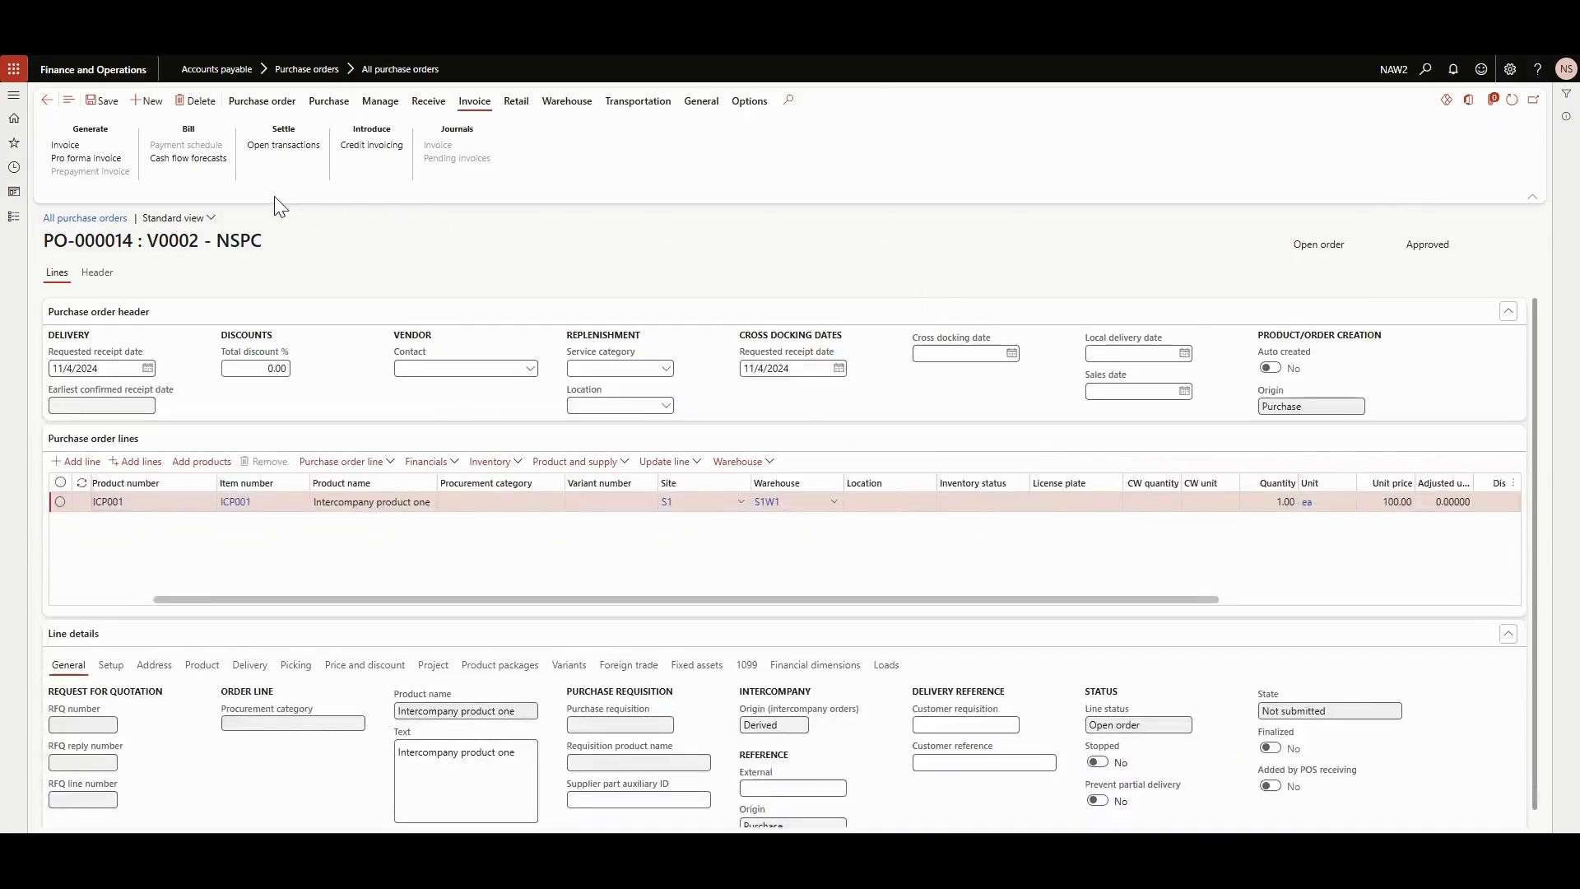
- Switch to the linked purchase order in NAW2, refresh it and confirm it
left_click(329, 100)
left_click(1515, 99)
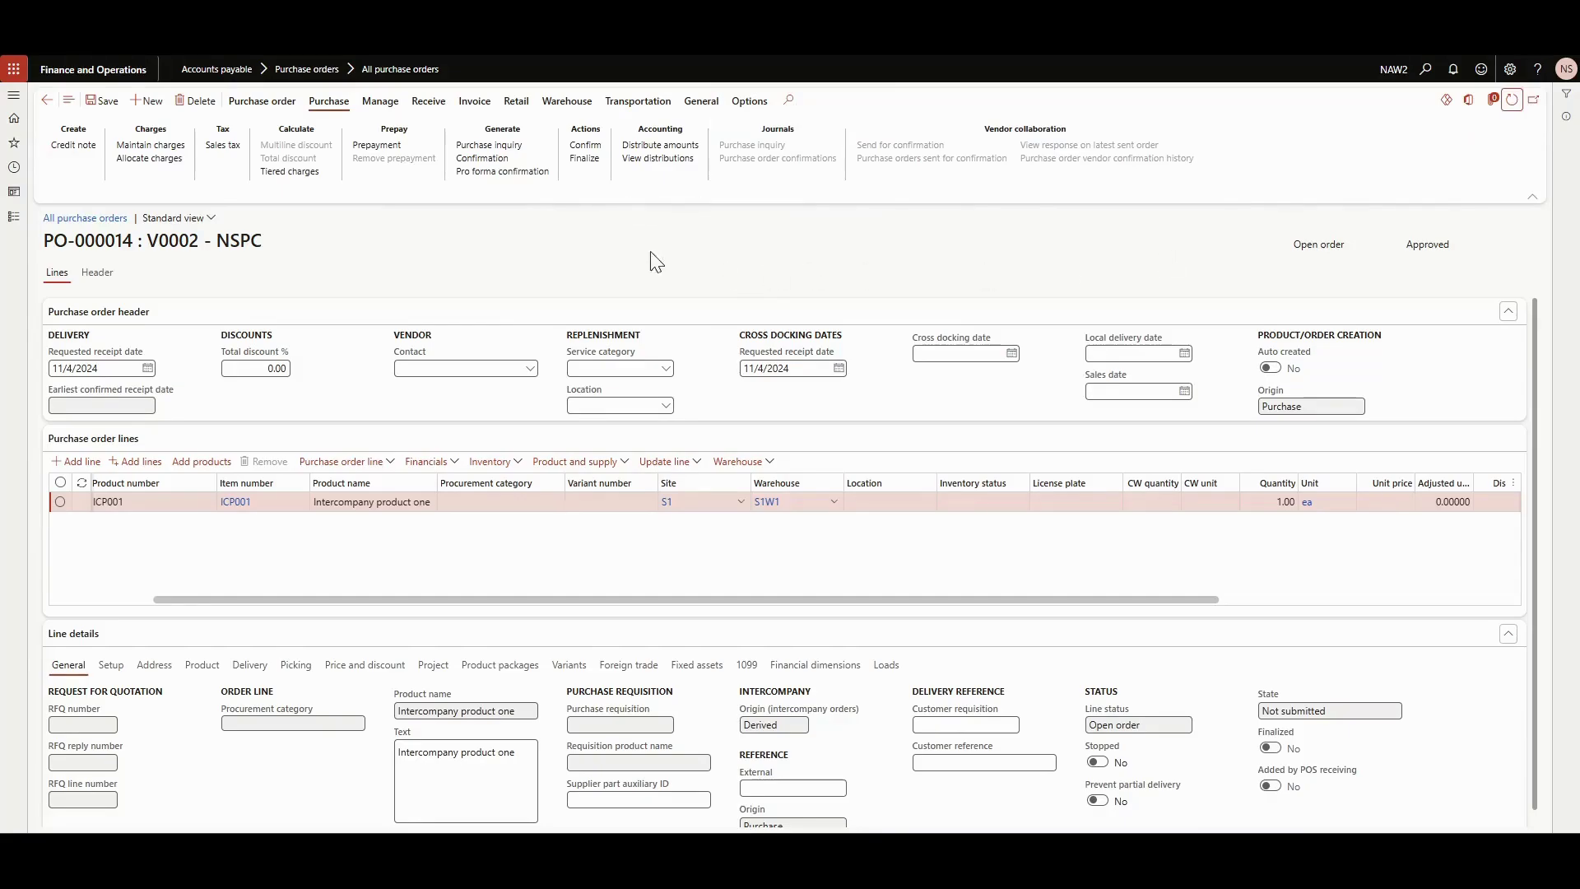
left_click(578, 148)
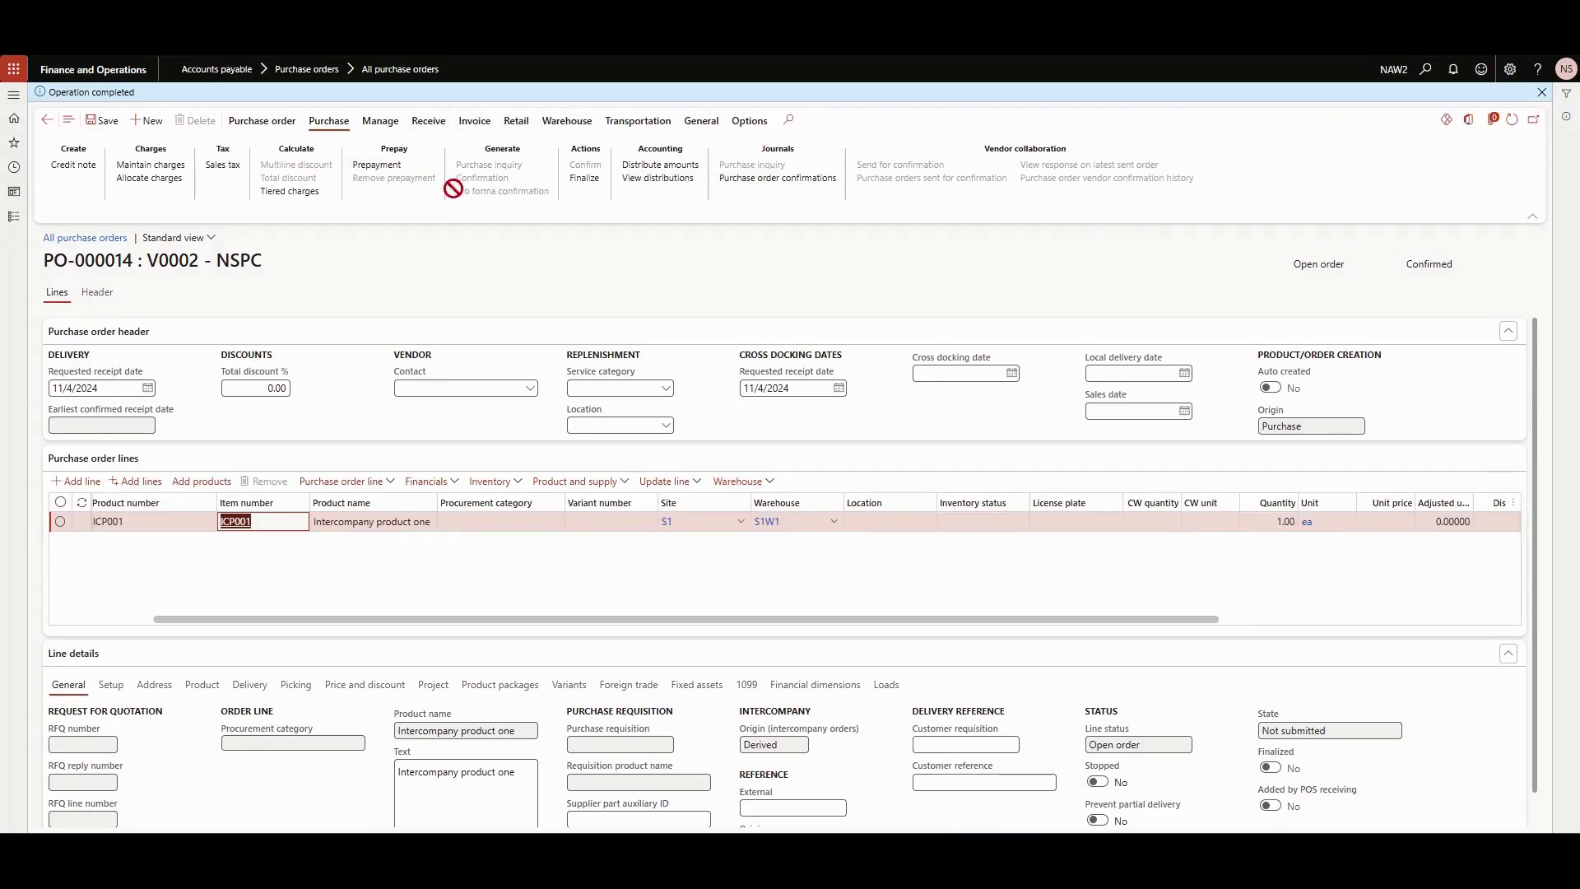
- Post the purchase order's product receipt for the ordered quantity of item ICP001
left_click(426, 123)
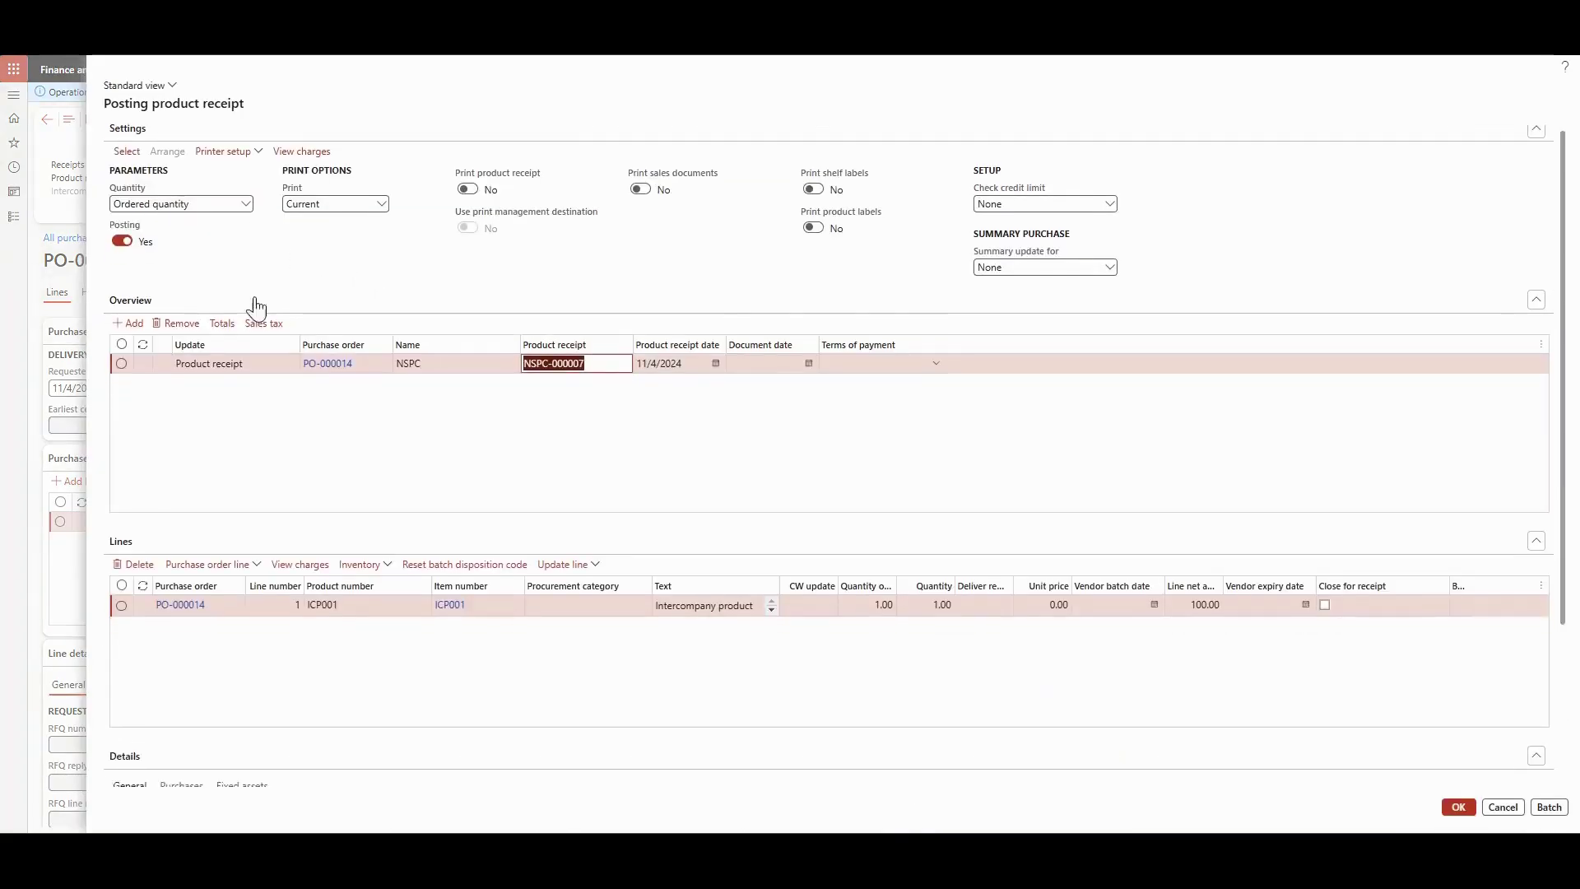
scroll(608, 399, "down", 3)
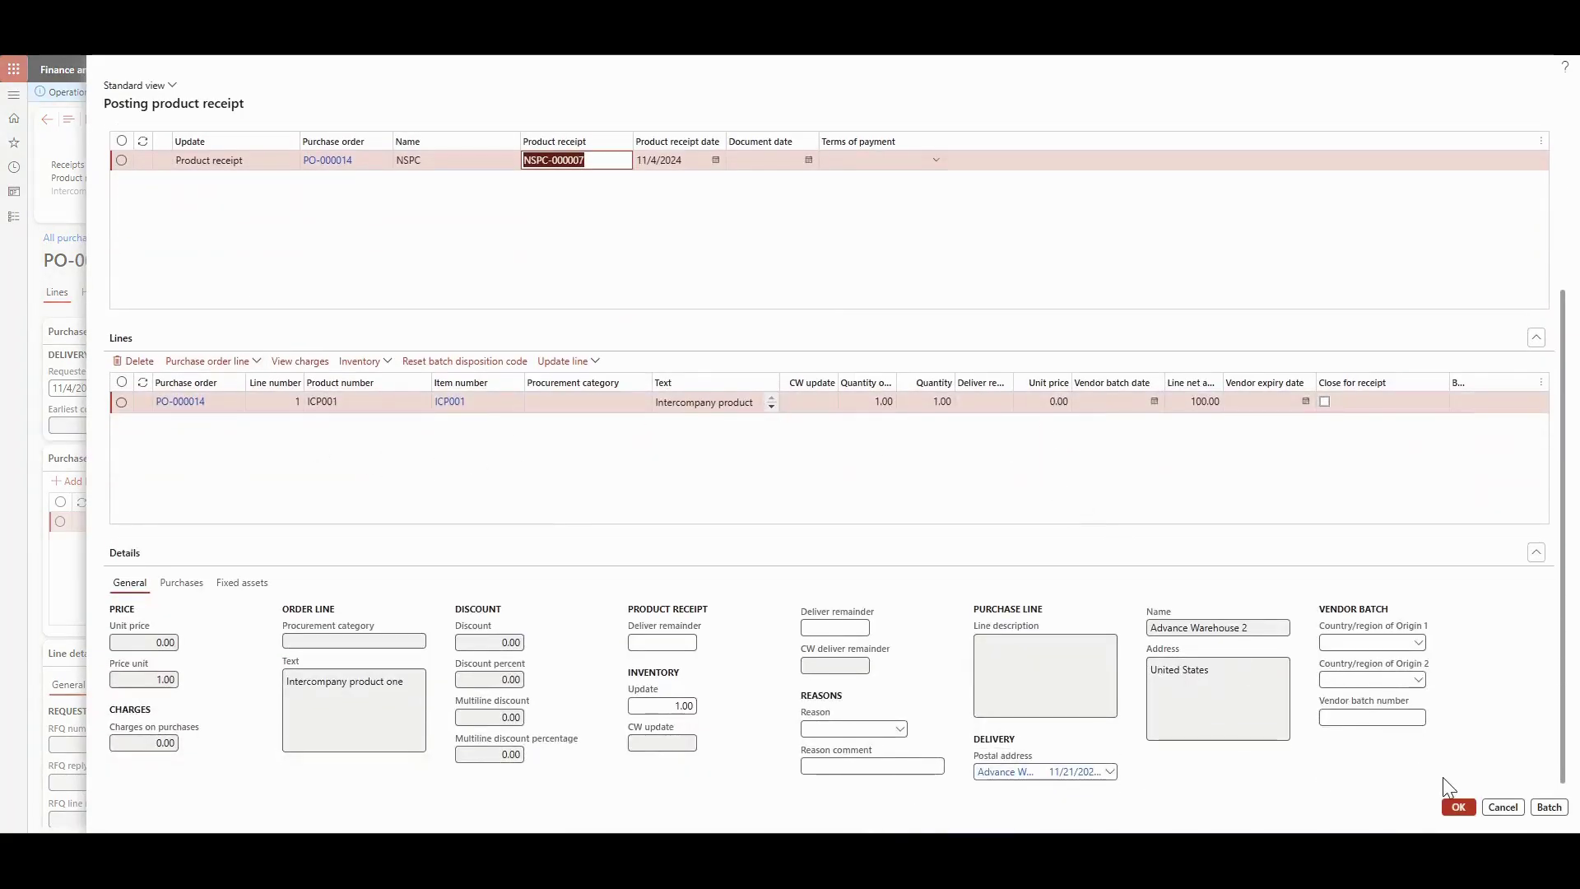
left_click(1458, 808)
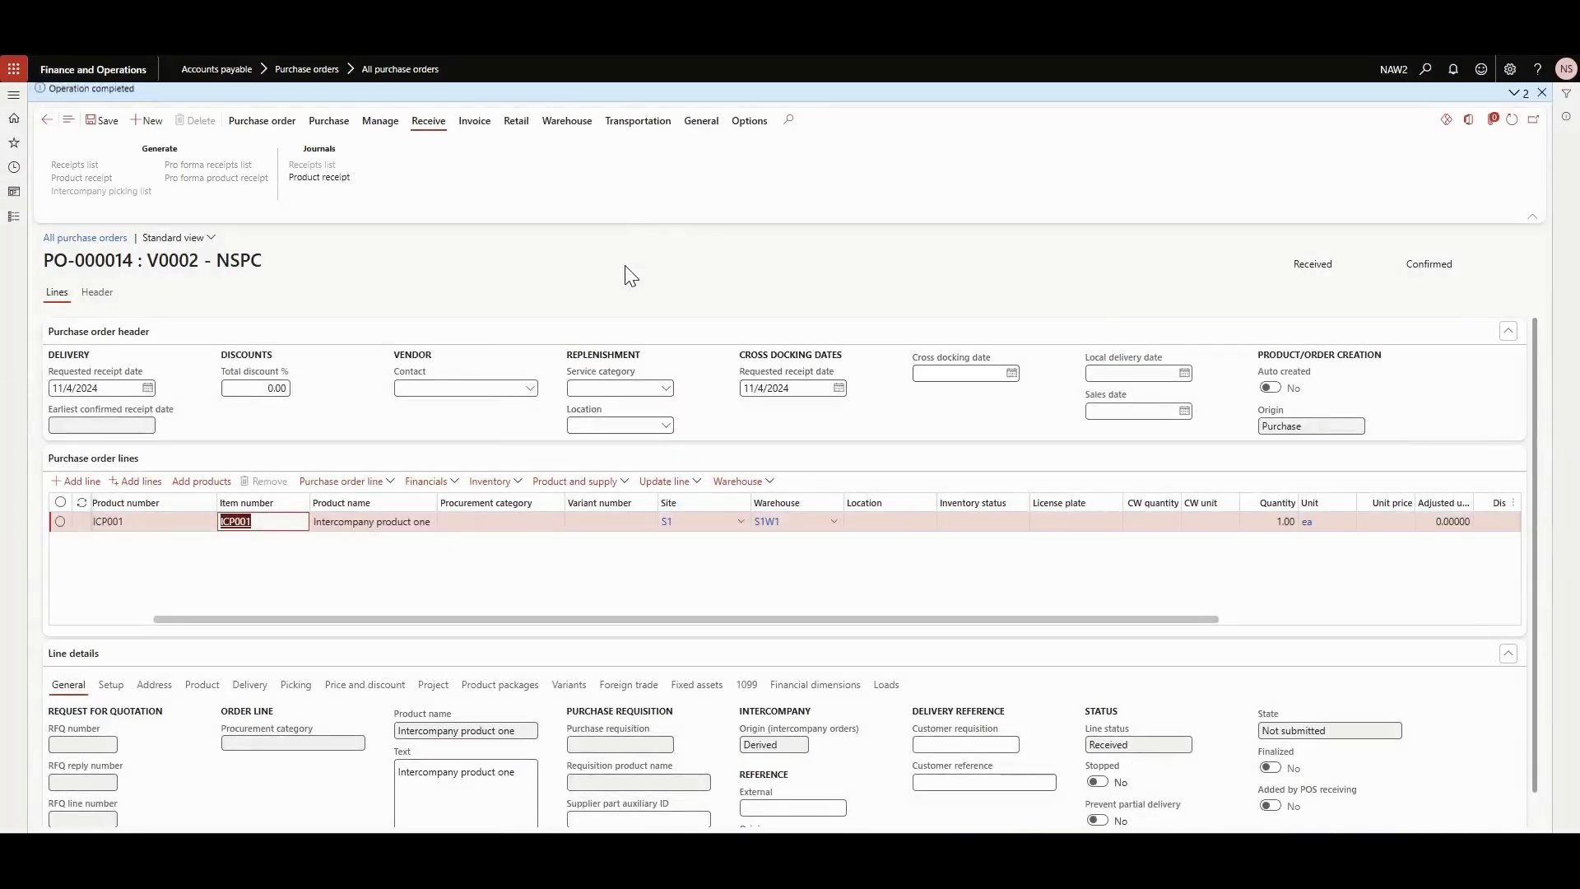
- Create the vendor invoice for the received purchase order, update its match status and post it
left_click(476, 123)
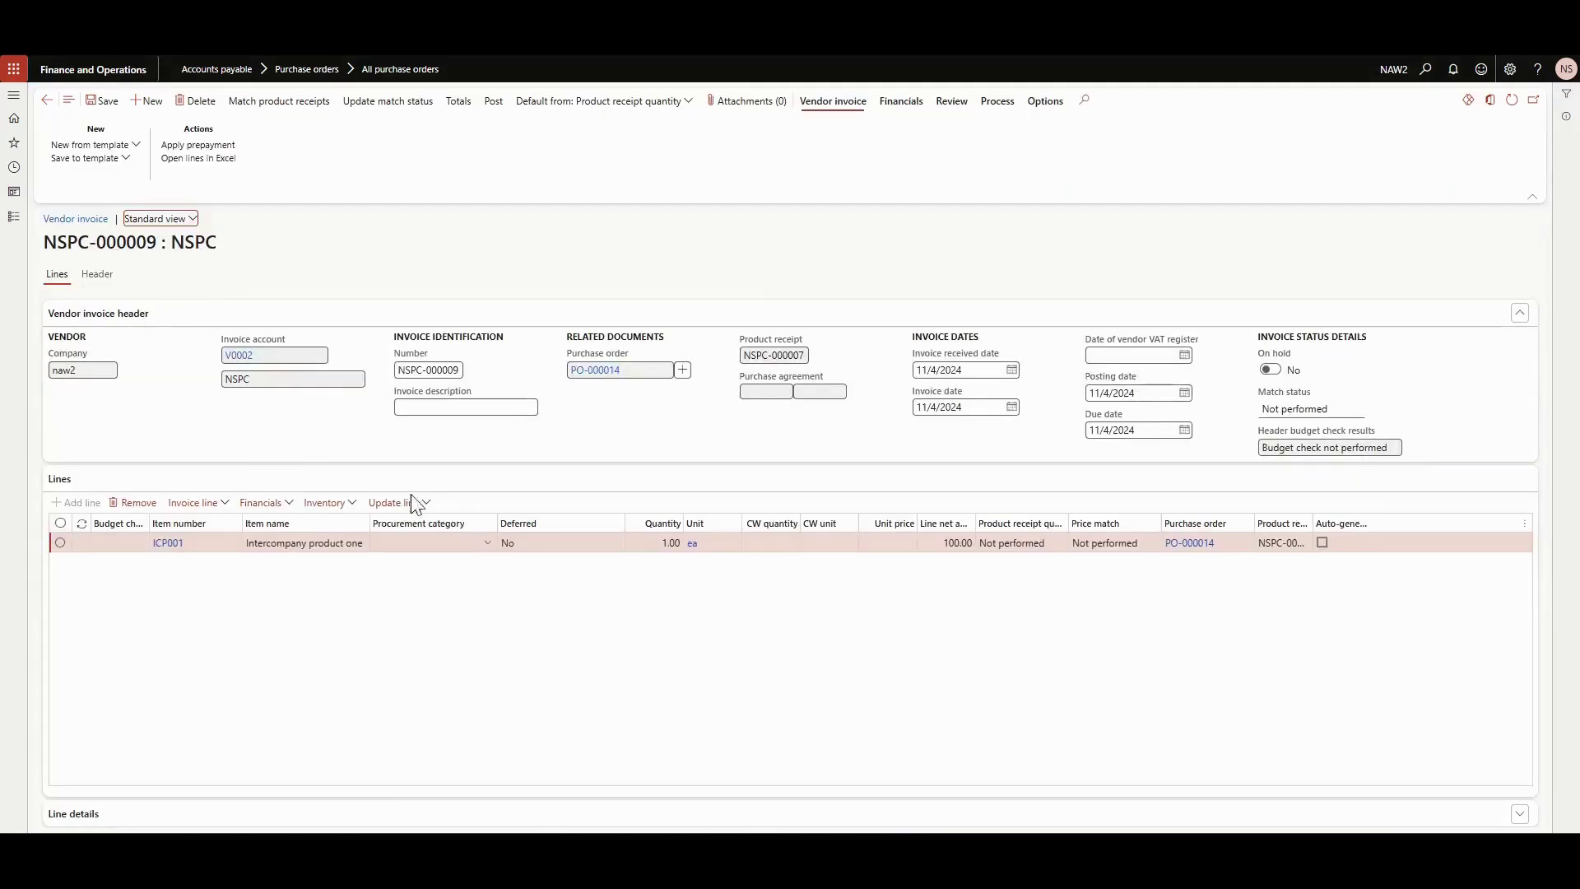
left_click_drag(427, 369, 427, 347)
left_click(392, 118)
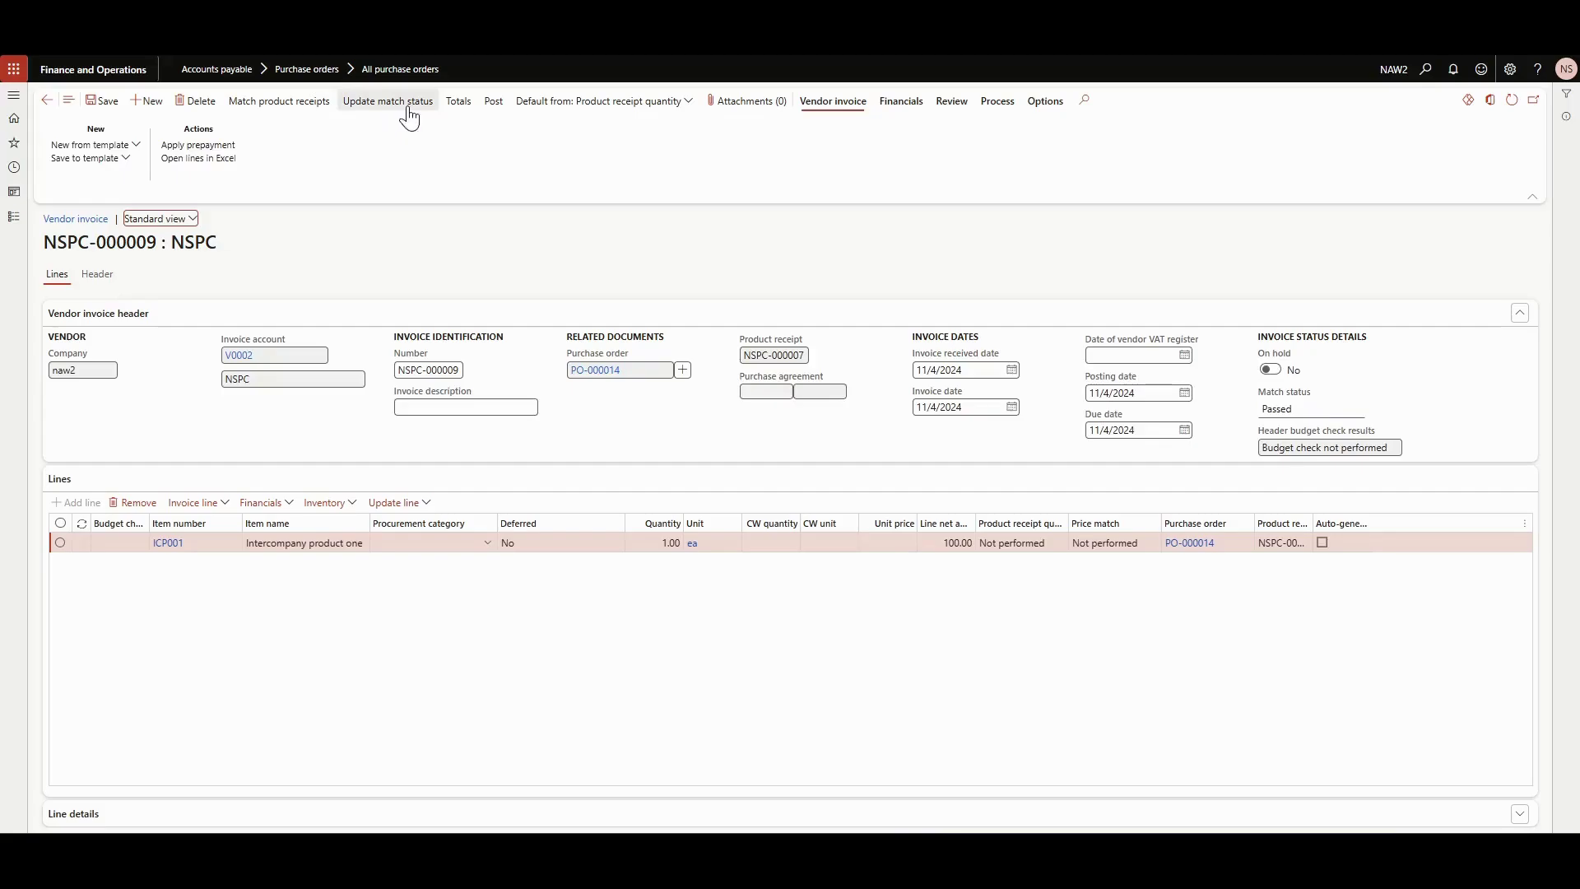
left_click(494, 100)
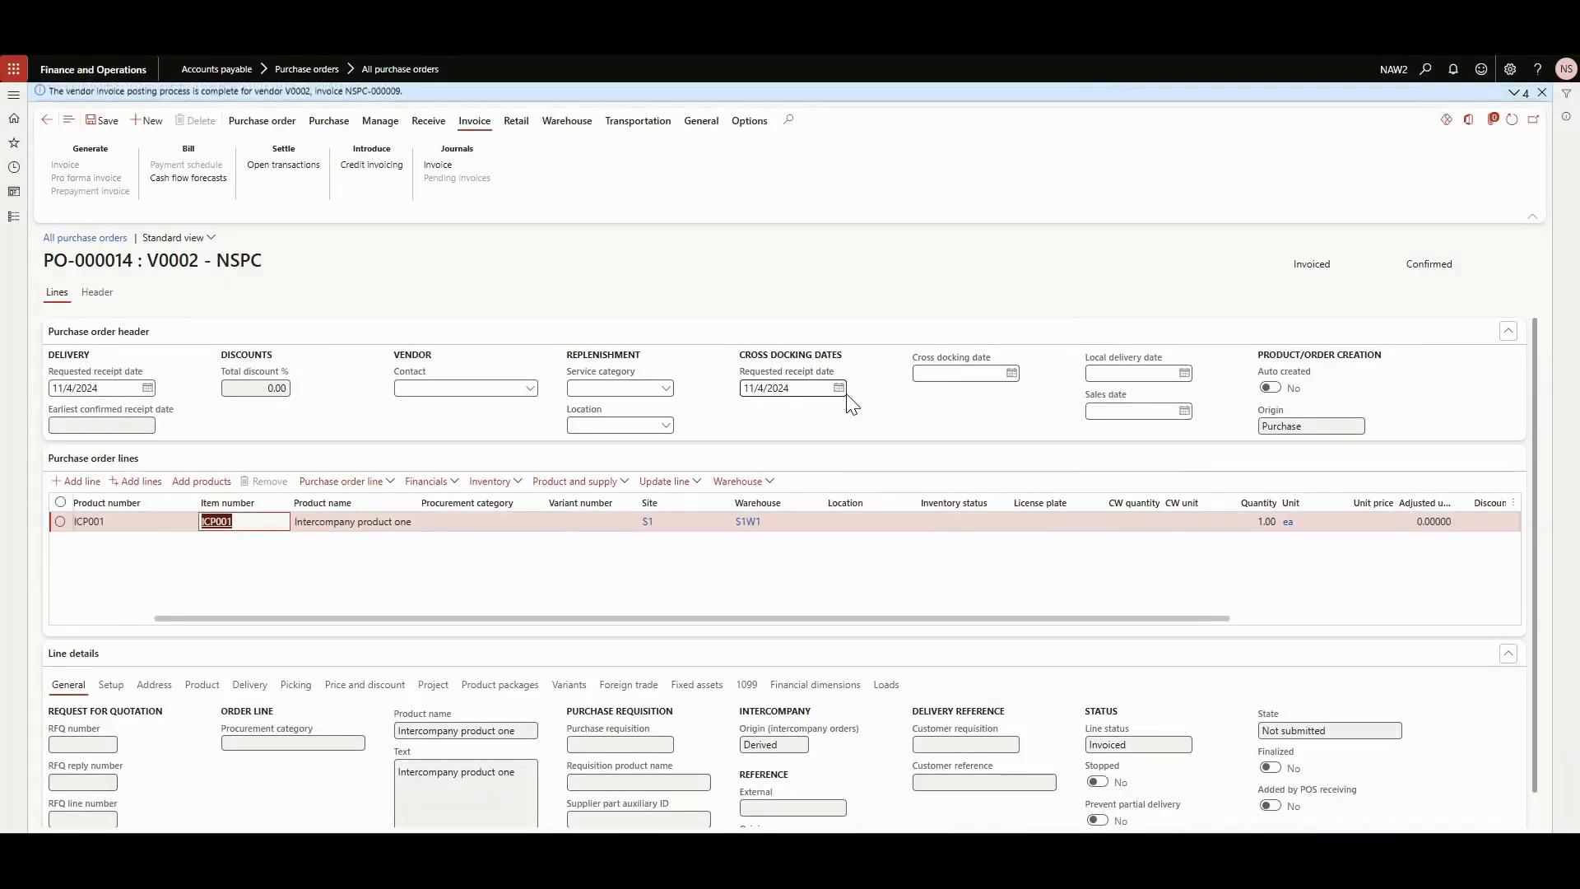
- Review the purchase order's product receipt journal in NAW2 against the linked sales order's packing slip journal in NSPC
left_click(429, 121)
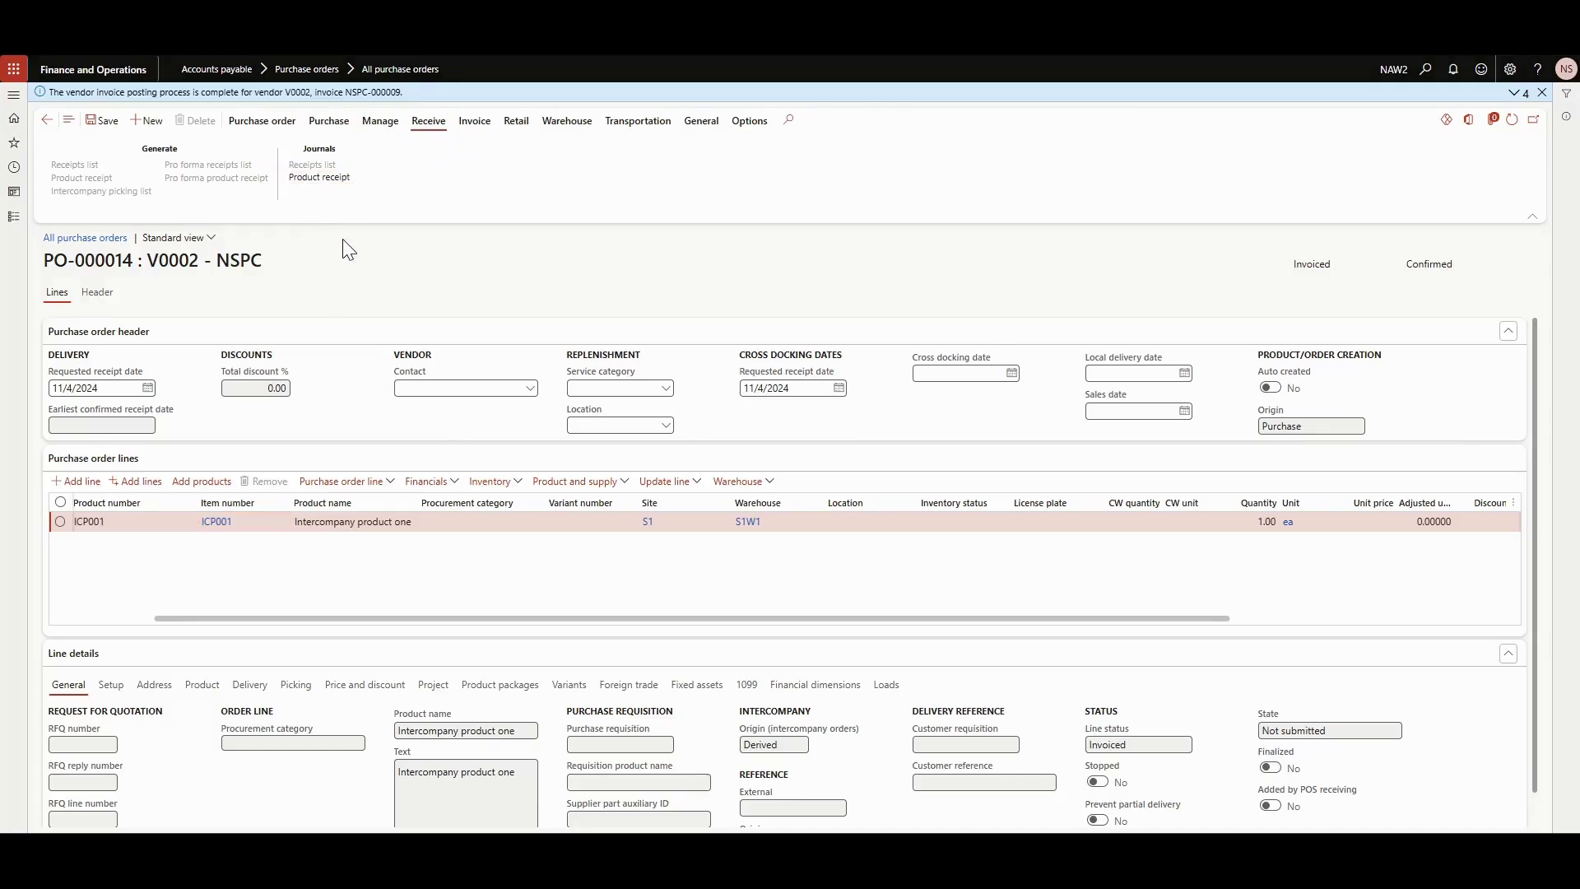
left_click(321, 177)
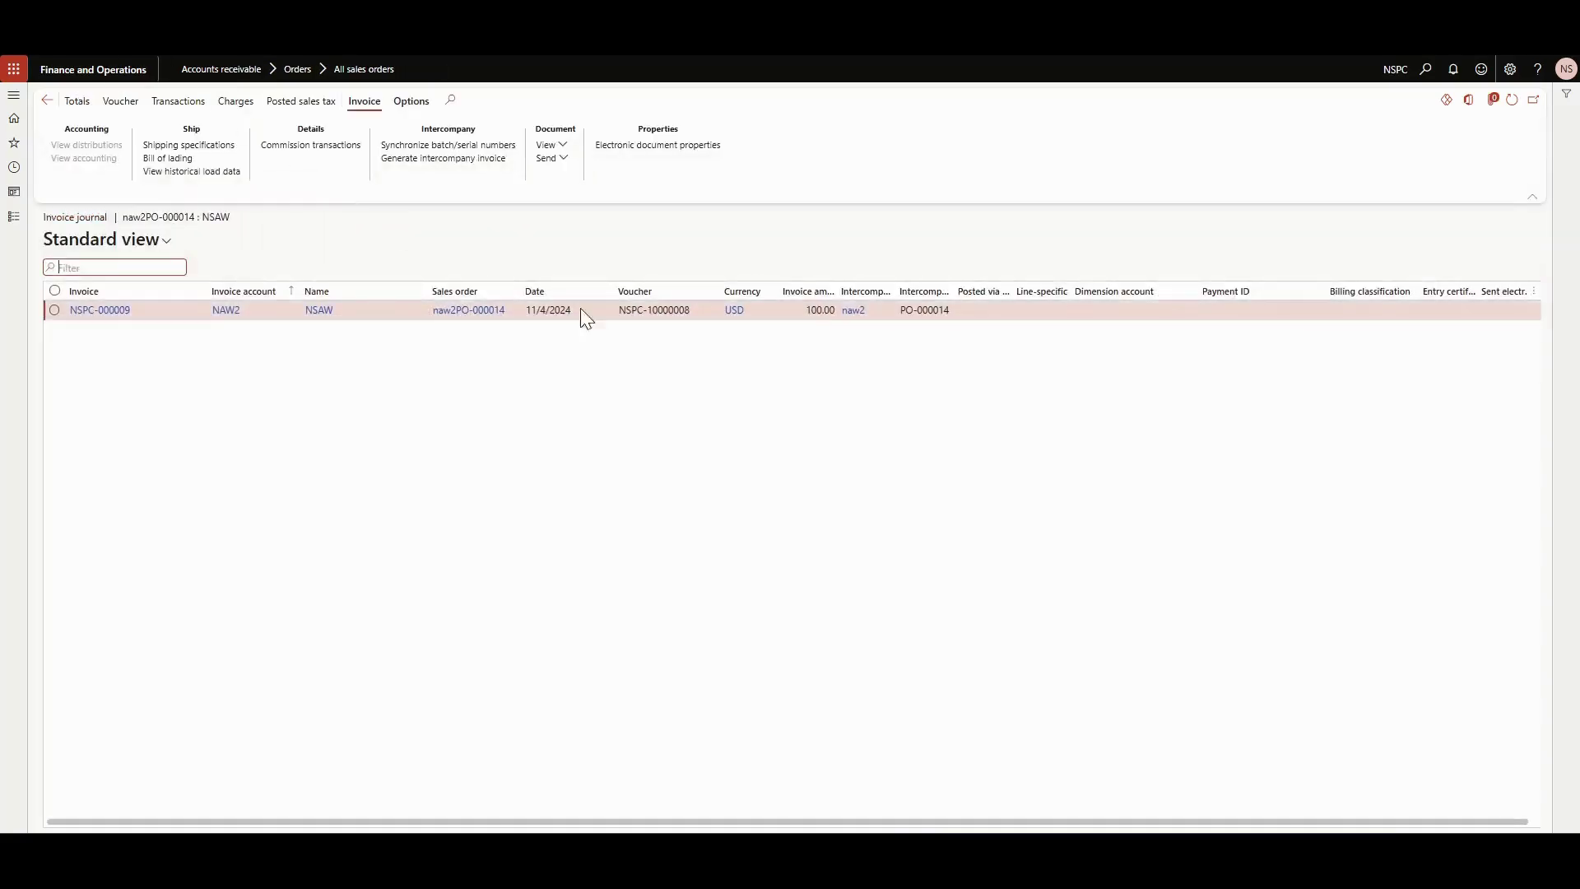
left_click(47, 100)
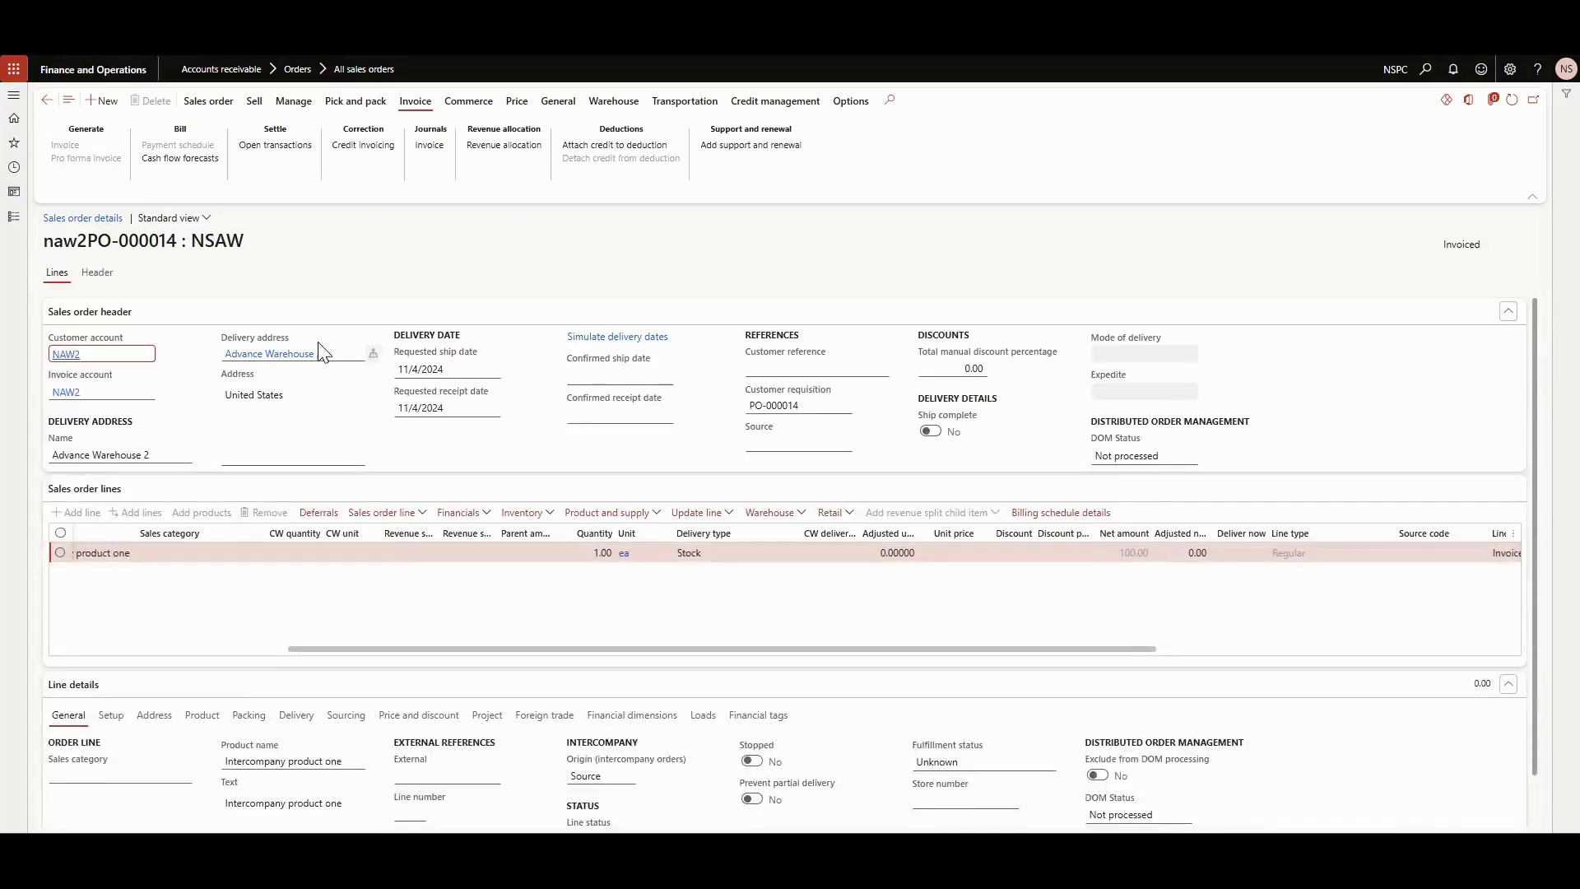
left_click(355, 100)
left_click(298, 157)
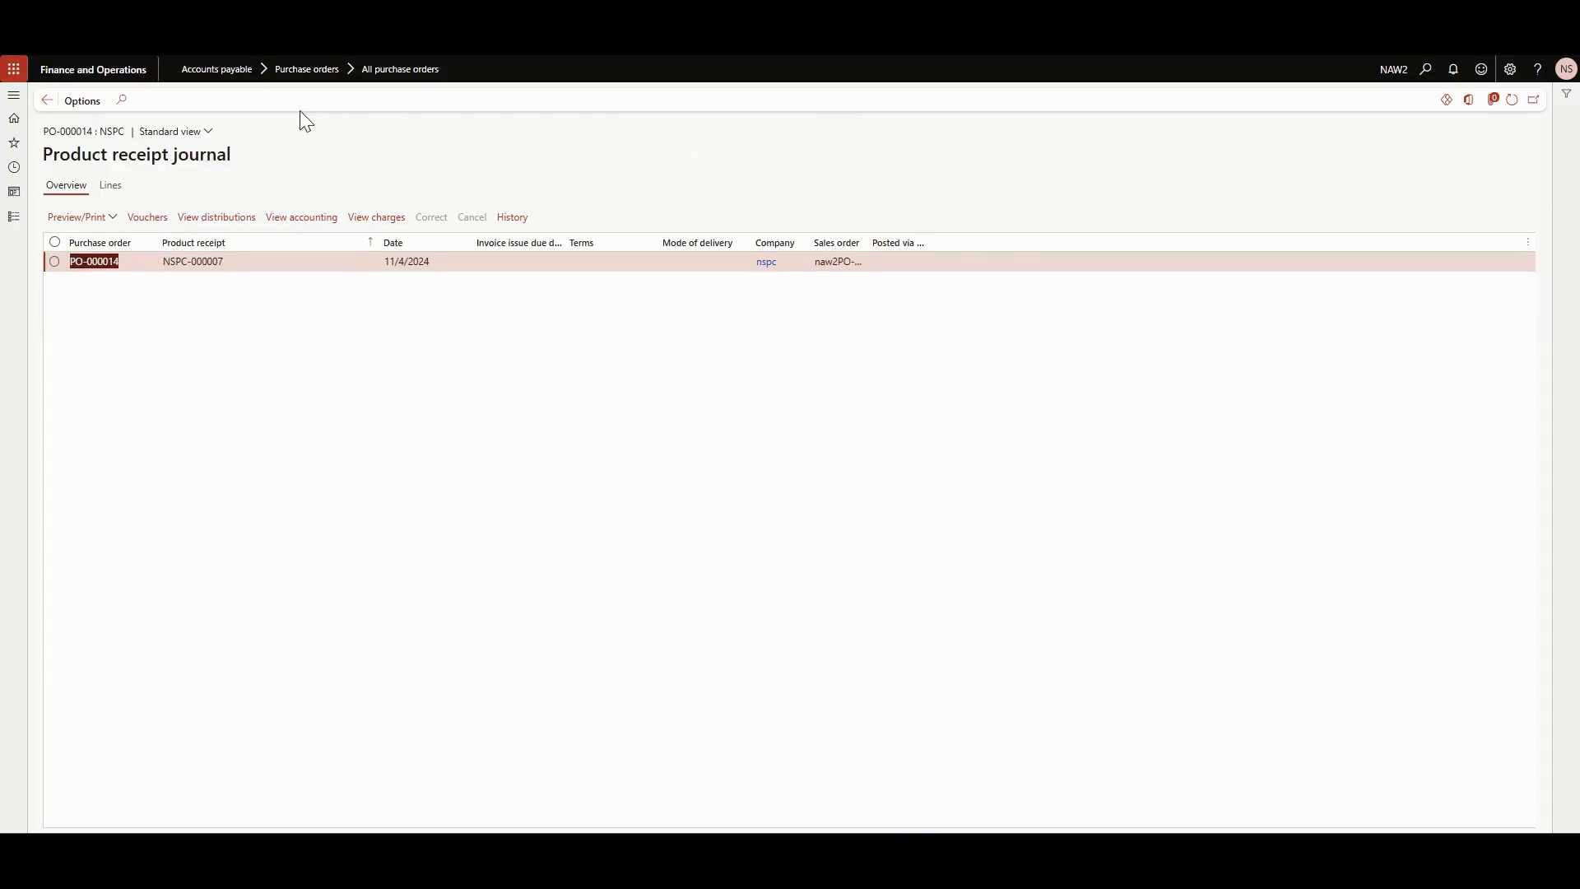
left_click(48, 100)
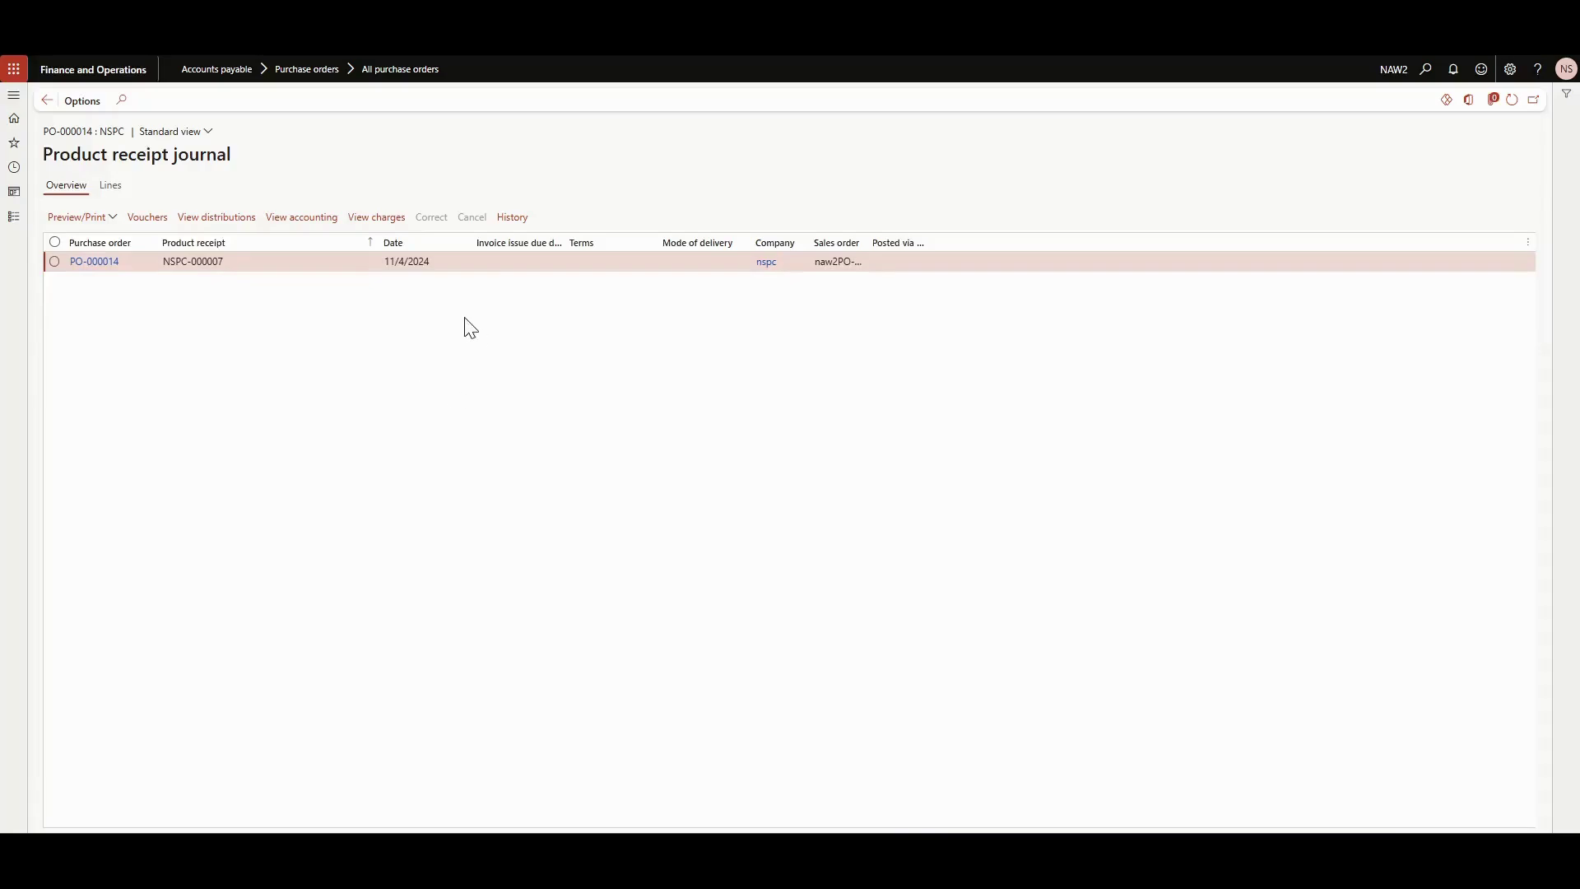